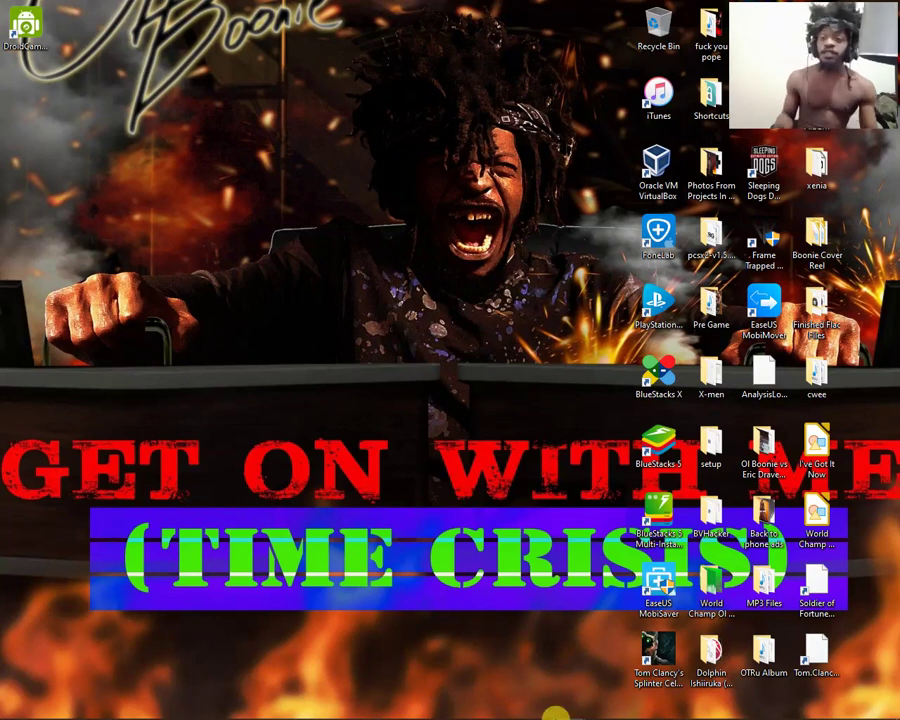
Switch to FL Studio, maximize its window and play the metronome briefly
{"action": "left_click", "coordinate": [470, 702]}
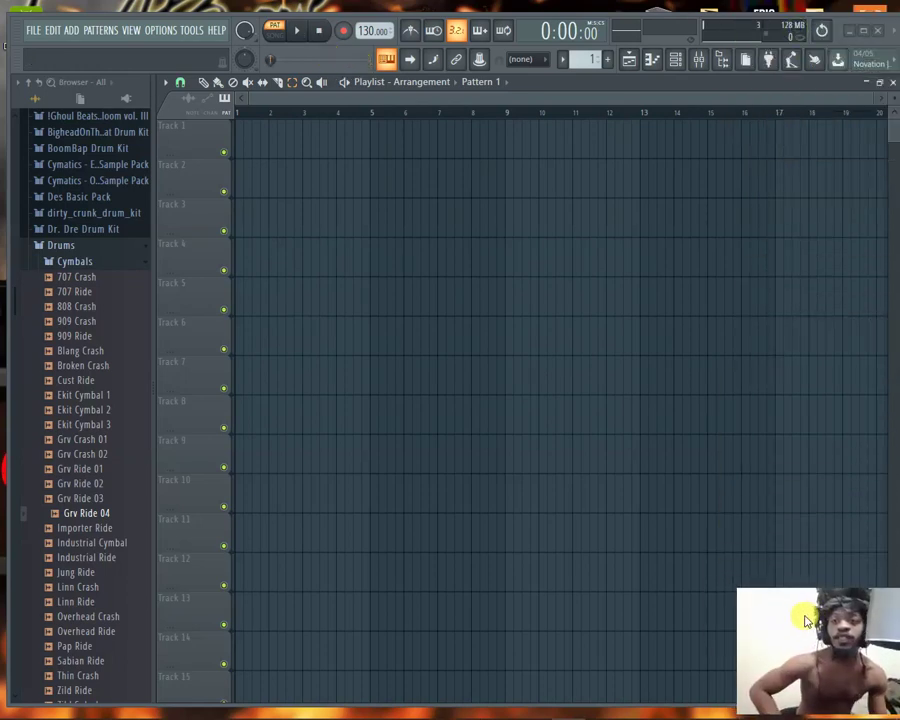
{"action": "left_click", "coordinate": [864, 32]}
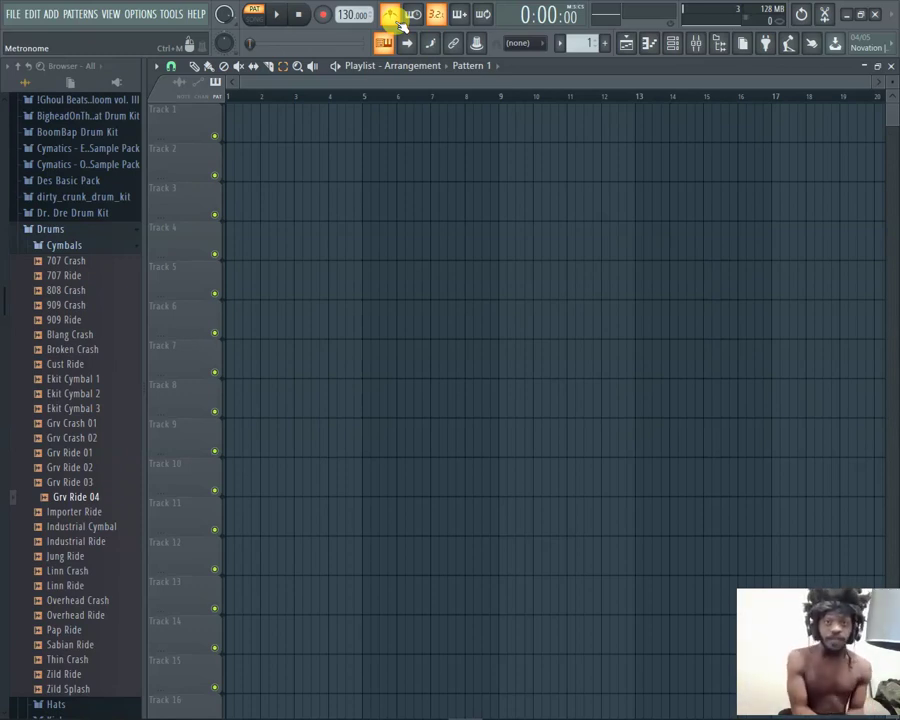
{"action": "key", "text": "space"}
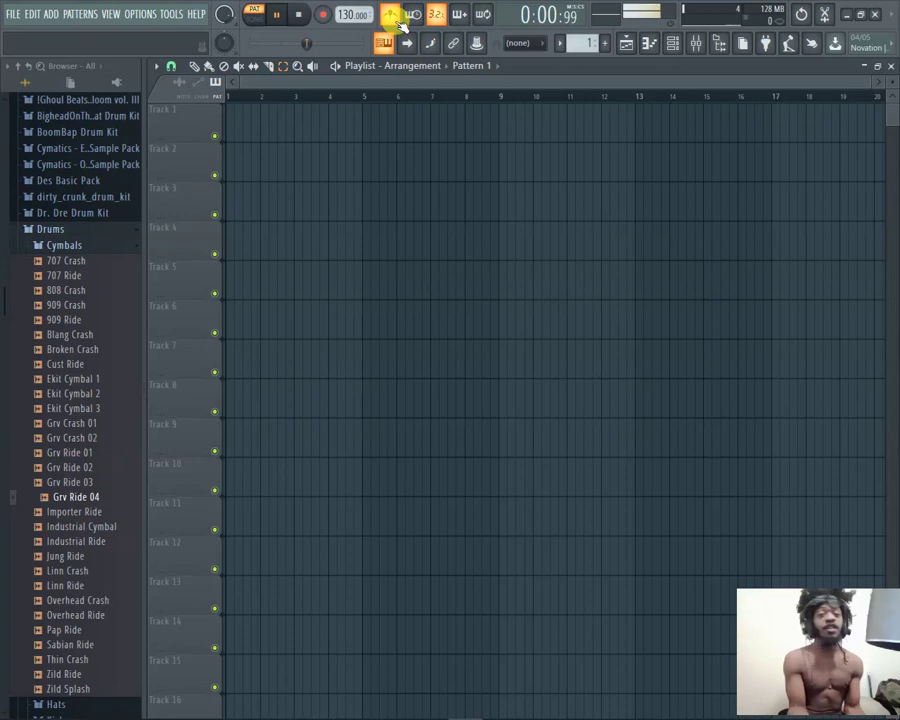
{"action": "key", "text": "space"}
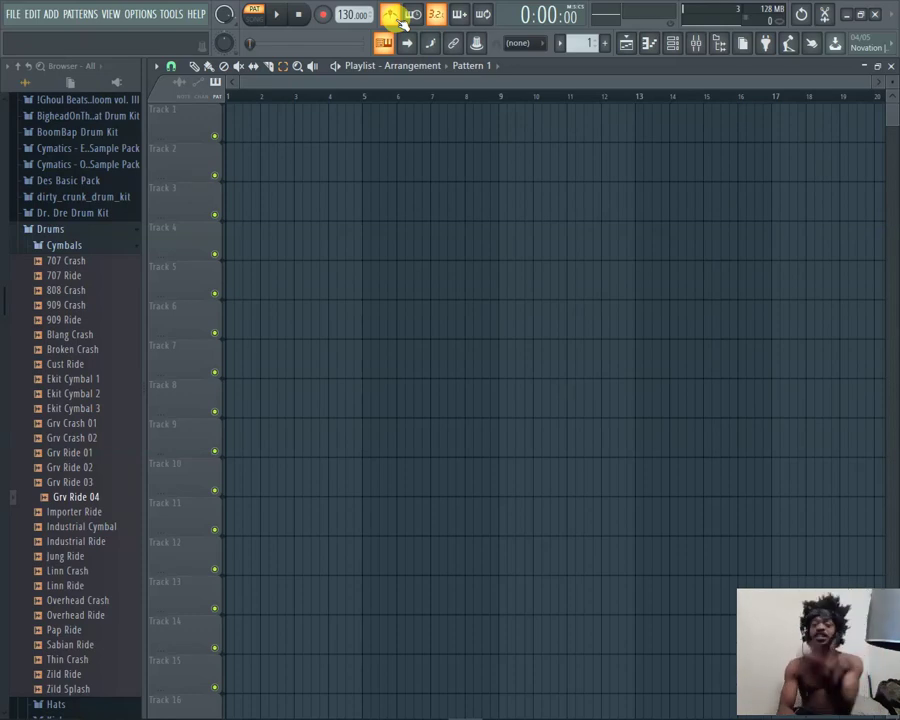
Open the recent project Youtube Tutorial Instrumental.flp
{"action": "left_click", "coordinate": [13, 14]}
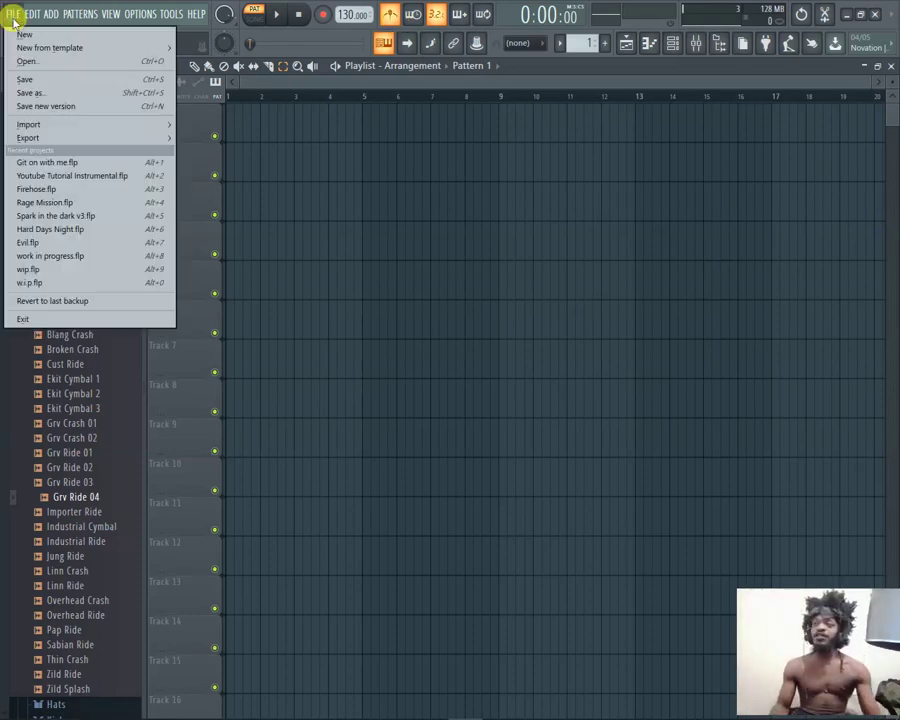
{"action": "left_click", "coordinate": [107, 178]}
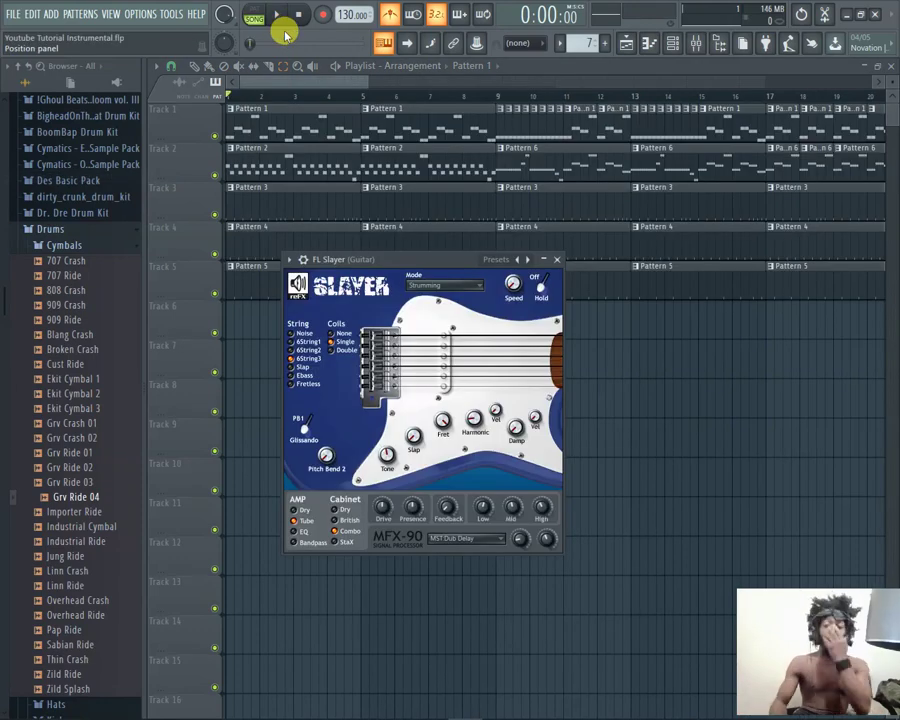
Play the song arrangement from the beginning to hear its opening section, and stop playback
{"action": "scroll", "coordinate": [392, 91], "scroll_direction": "down", "scroll_amount": 5}
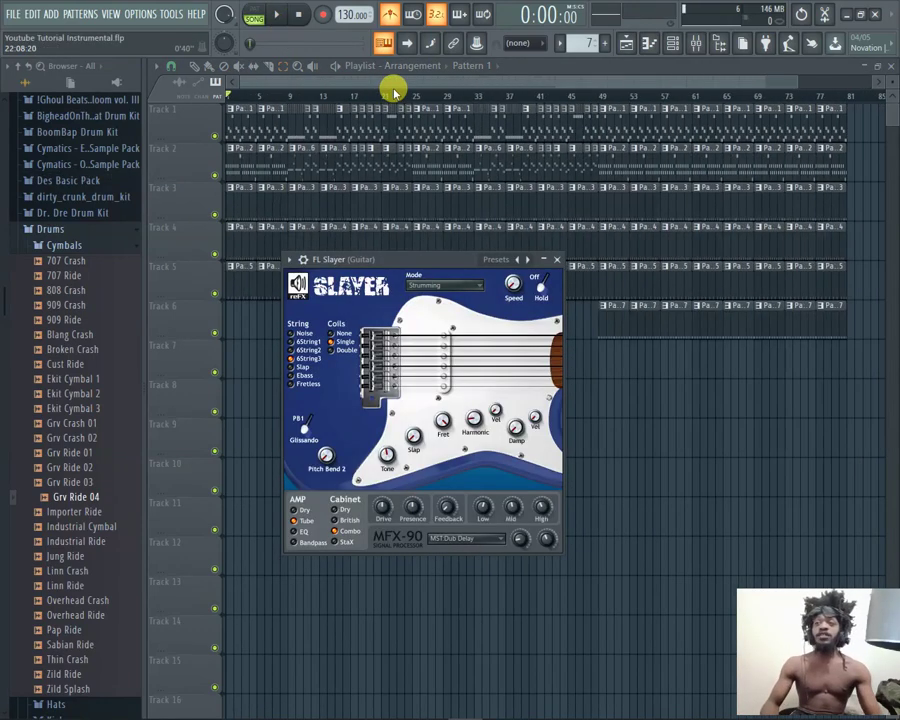
{"action": "scroll", "coordinate": [392, 94], "scroll_direction": "up", "scroll_amount": 5}
{"action": "left_click_drag", "start_coordinate": [352, 87], "coordinate": [250, 88]}
{"action": "left_click", "coordinate": [276, 15]}
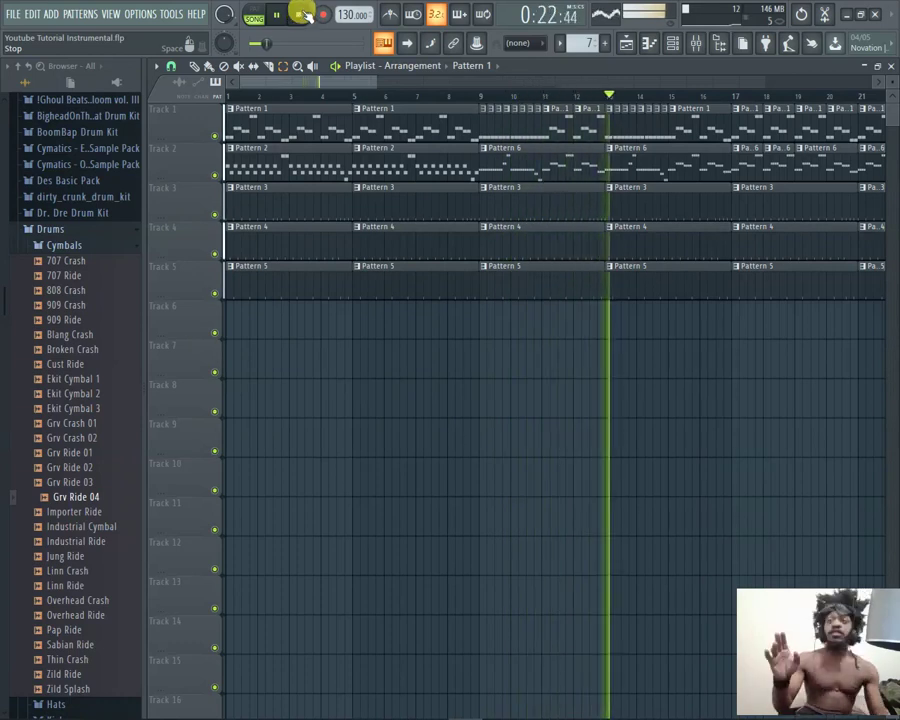
{"action": "scroll", "coordinate": [336, 90], "scroll_direction": "down", "scroll_amount": 5}
{"action": "key", "text": "space"}
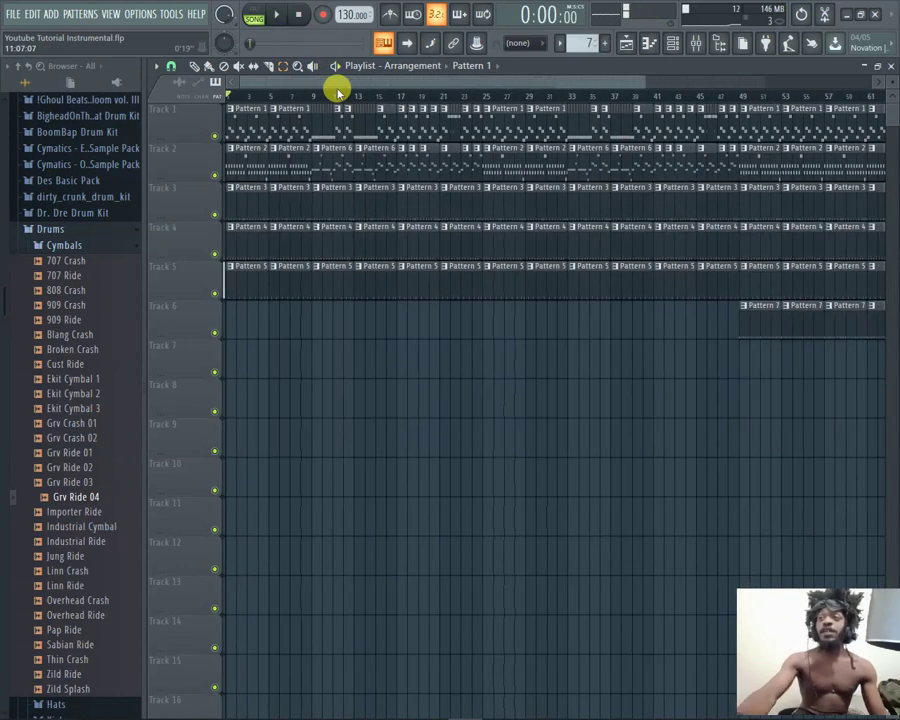
Select the first clips of Patterns 1 to 5 on Tracks 1 to 5 and play those opening bars
{"action": "scroll", "coordinate": [336, 90], "scroll_direction": "up", "scroll_amount": 4}
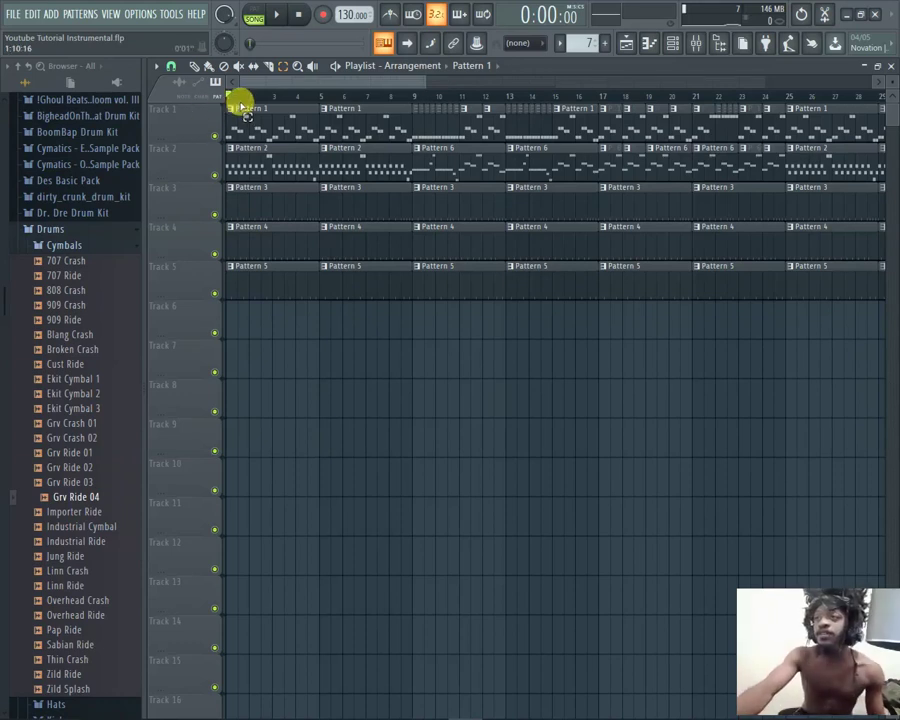
{"action": "scroll", "coordinate": [240, 96], "scroll_direction": "up", "scroll_amount": 4}
{"action": "left_click_drag", "start_coordinate": [388, 306], "coordinate": [255, 59]}
{"action": "left_click", "coordinate": [278, 14]}
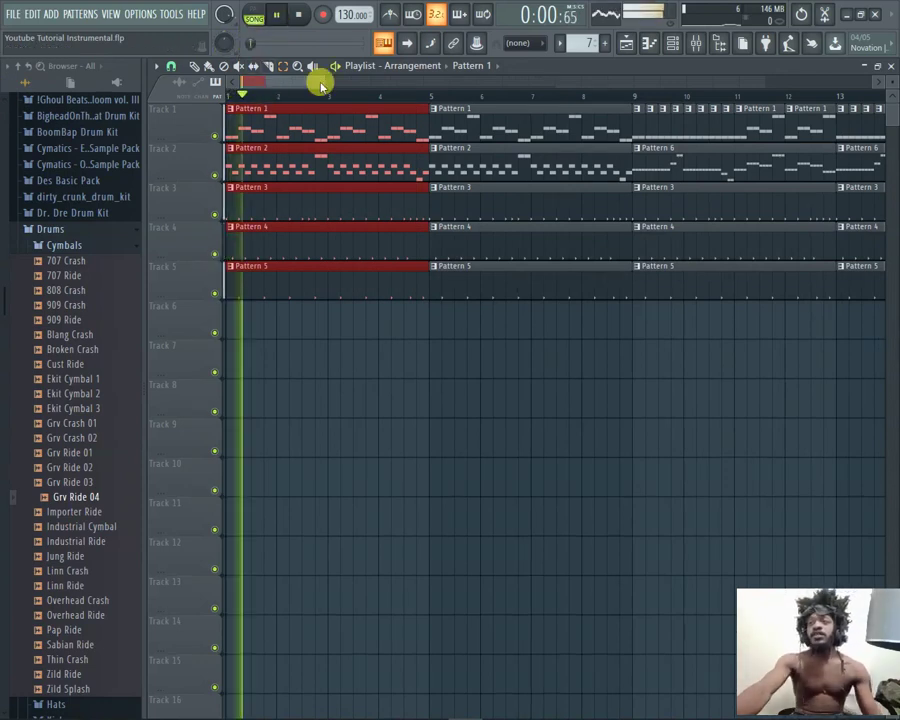
{"action": "scroll", "coordinate": [316, 86], "scroll_direction": "up", "scroll_amount": 1}
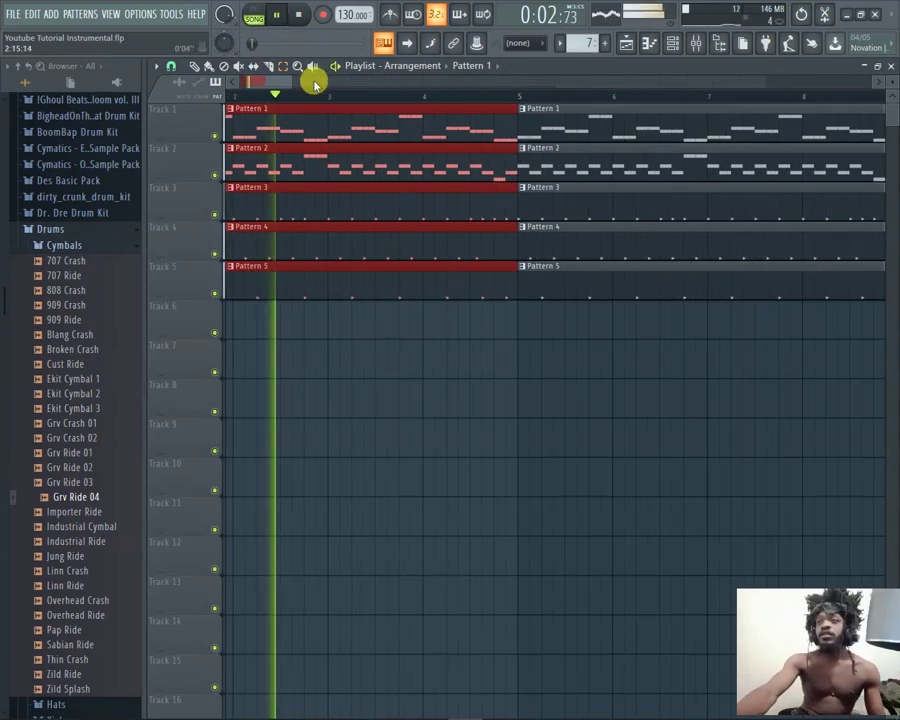
{"action": "scroll", "coordinate": [304, 80], "scroll_direction": "up", "scroll_amount": 1}
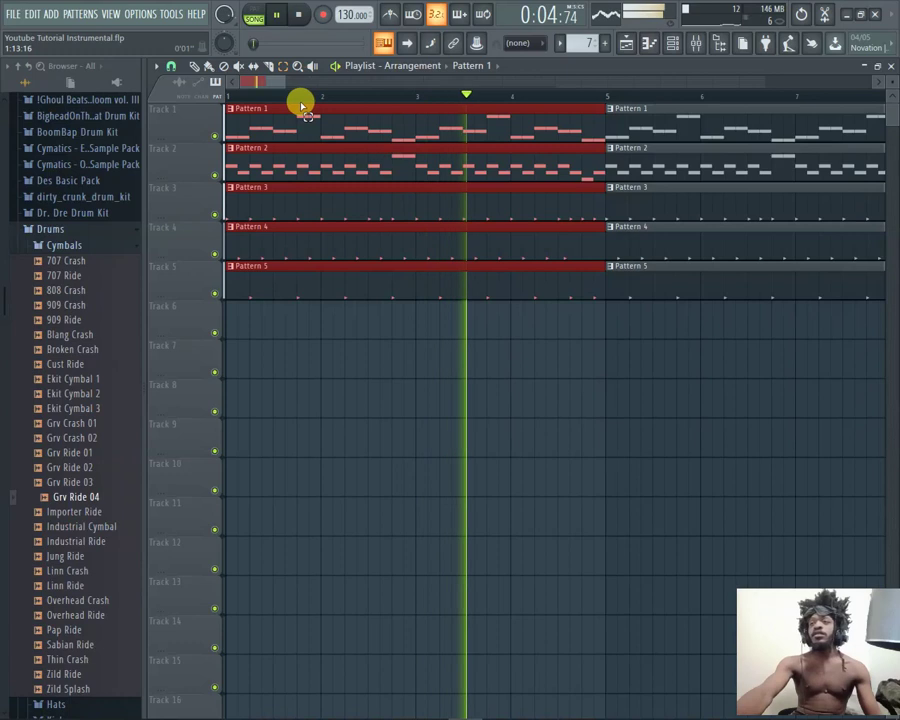
{"action": "scroll", "coordinate": [302, 100], "scroll_direction": "up", "scroll_amount": 2}
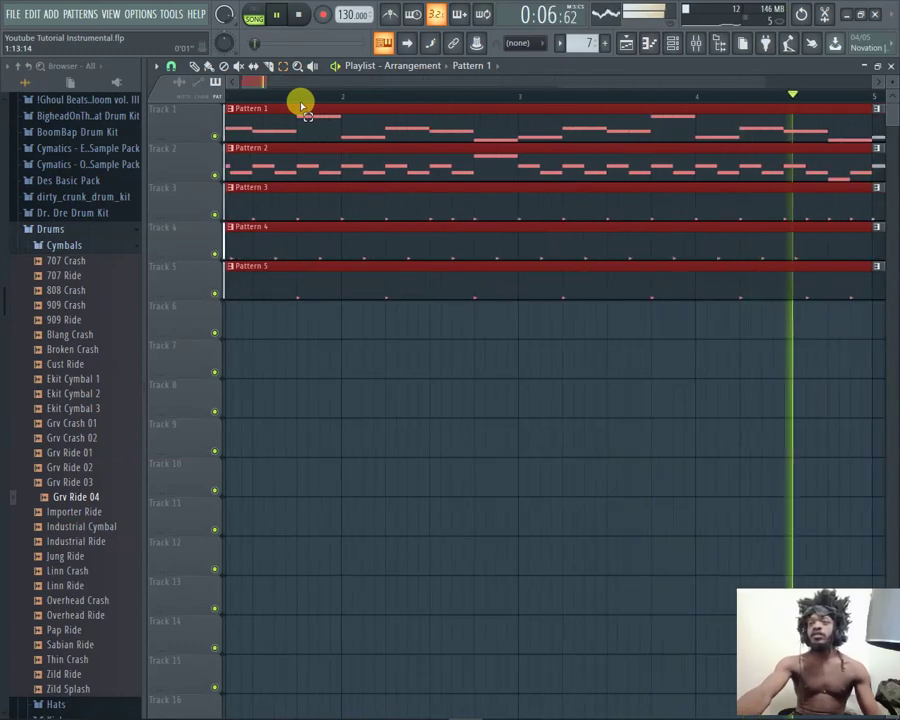
{"action": "key", "text": "space"}
{"action": "scroll", "coordinate": [283, 97], "scroll_direction": "up", "scroll_amount": 1}
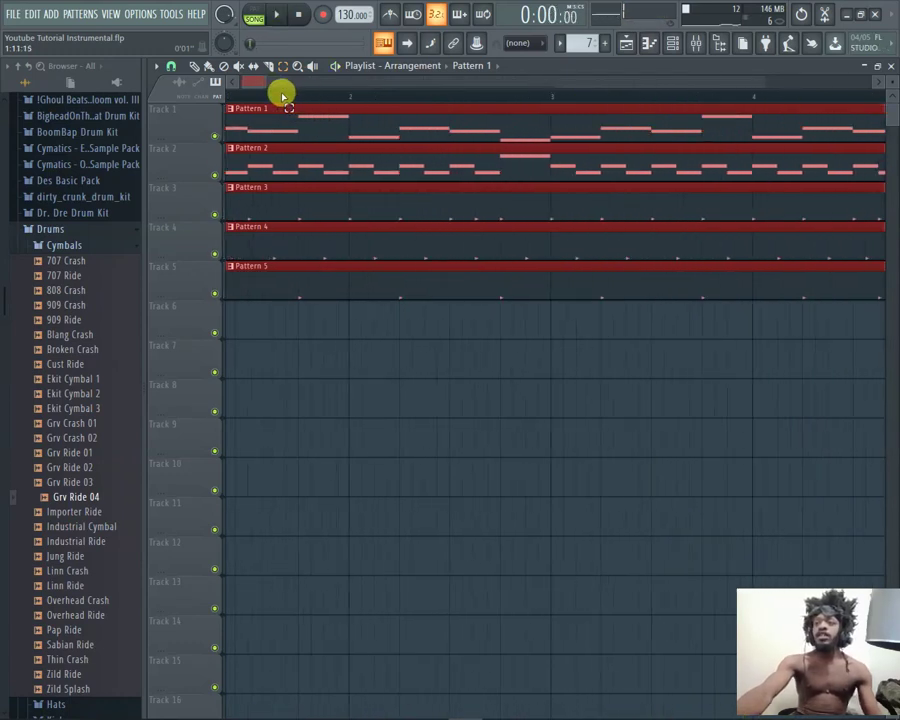
{"action": "scroll", "coordinate": [283, 97], "scroll_direction": "down", "scroll_amount": 1}
{"action": "scroll", "coordinate": [281, 88], "scroll_direction": "up", "scroll_amount": 1}
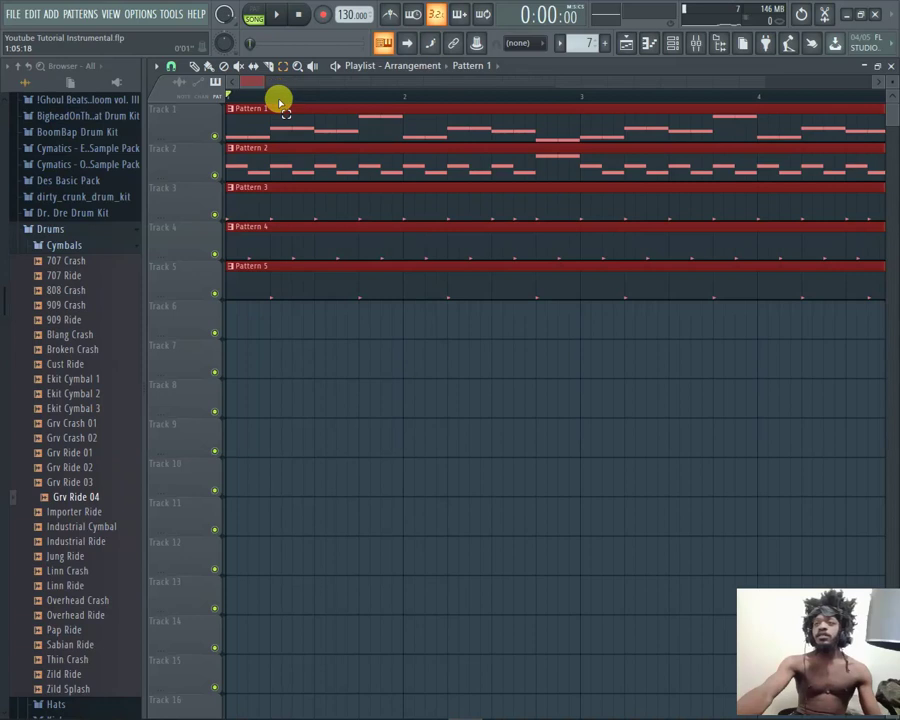
{"action": "scroll", "coordinate": [279, 103], "scroll_direction": "down", "scroll_amount": 1}
{"action": "scroll", "coordinate": [279, 103], "scroll_direction": "up", "scroll_amount": 1}
{"action": "scroll", "coordinate": [279, 103], "scroll_direction": "down", "scroll_amount": 1}
{"action": "scroll", "coordinate": [279, 103], "scroll_direction": "up", "scroll_amount": 1}
{"action": "scroll", "coordinate": [279, 103], "scroll_direction": "down", "scroll_amount": 1}
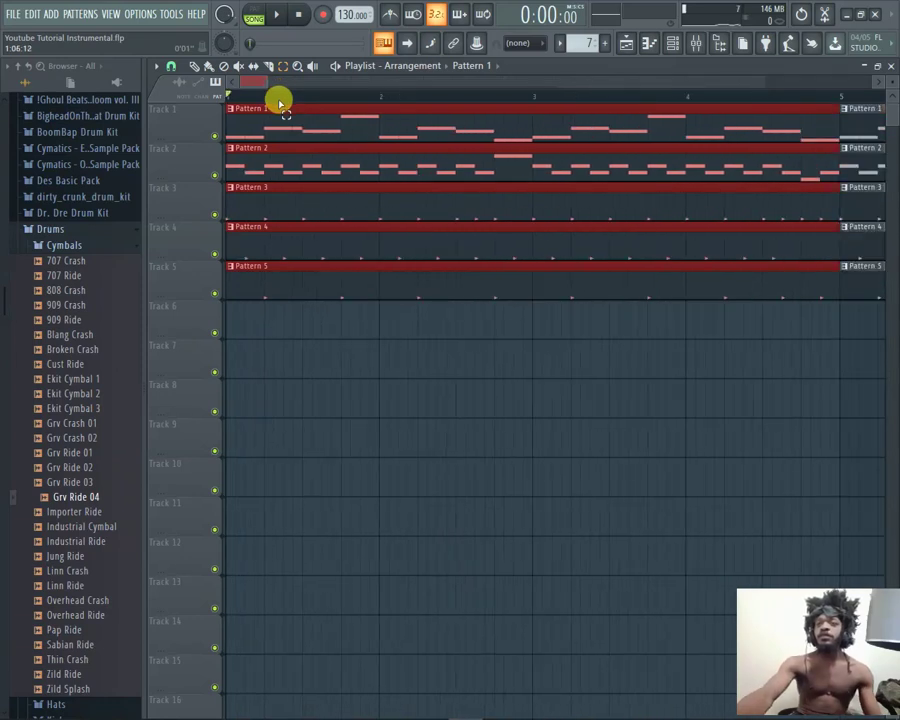
Show the mixer enlarged from its first inserts, select the Kick Drum track and review the named tracks
{"action": "left_click", "coordinate": [694, 45]}
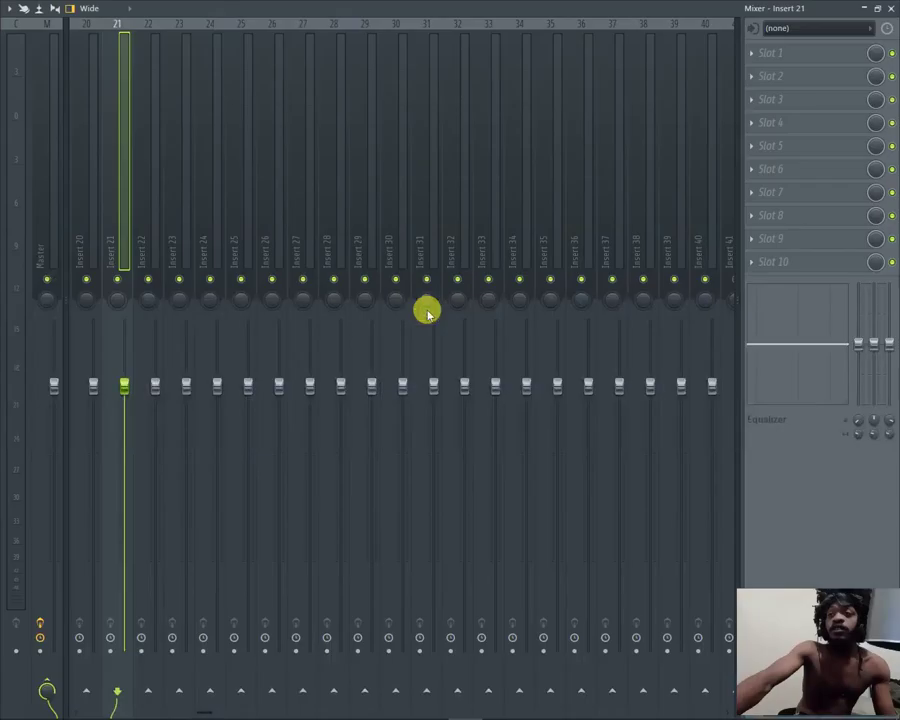
{"action": "left_click", "coordinate": [430, 310]}
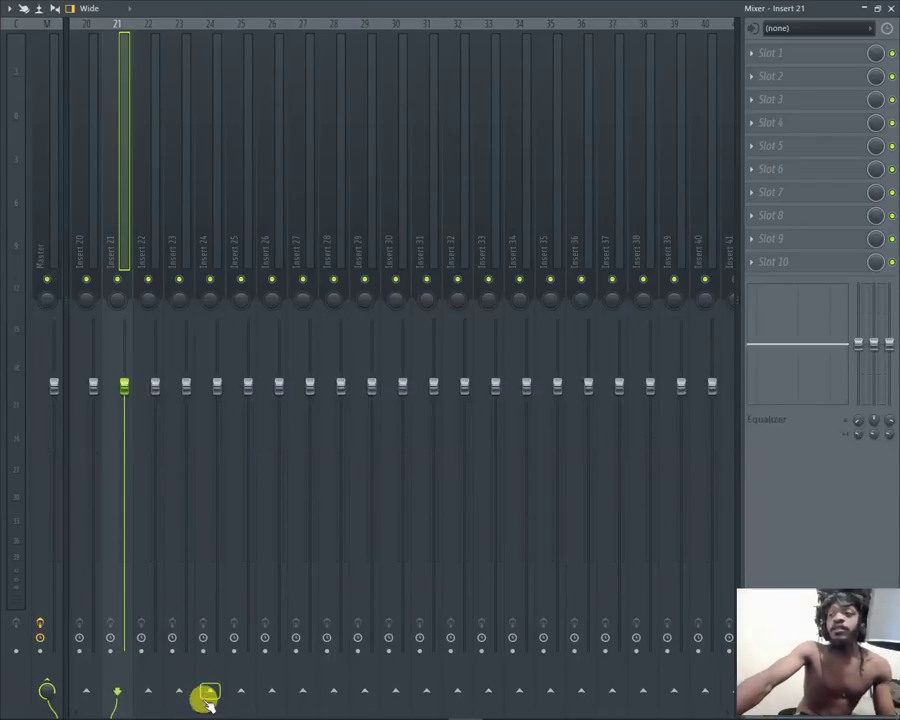
{"action": "left_click_drag", "start_coordinate": [203, 712], "coordinate": [6, 713]}
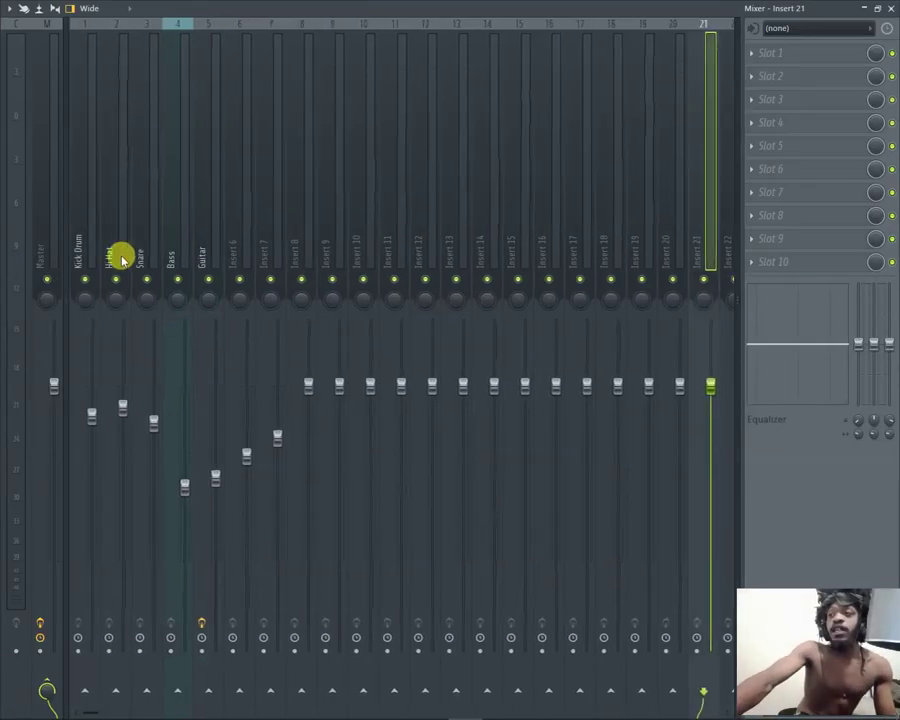
{"action": "left_click", "coordinate": [80, 255]}
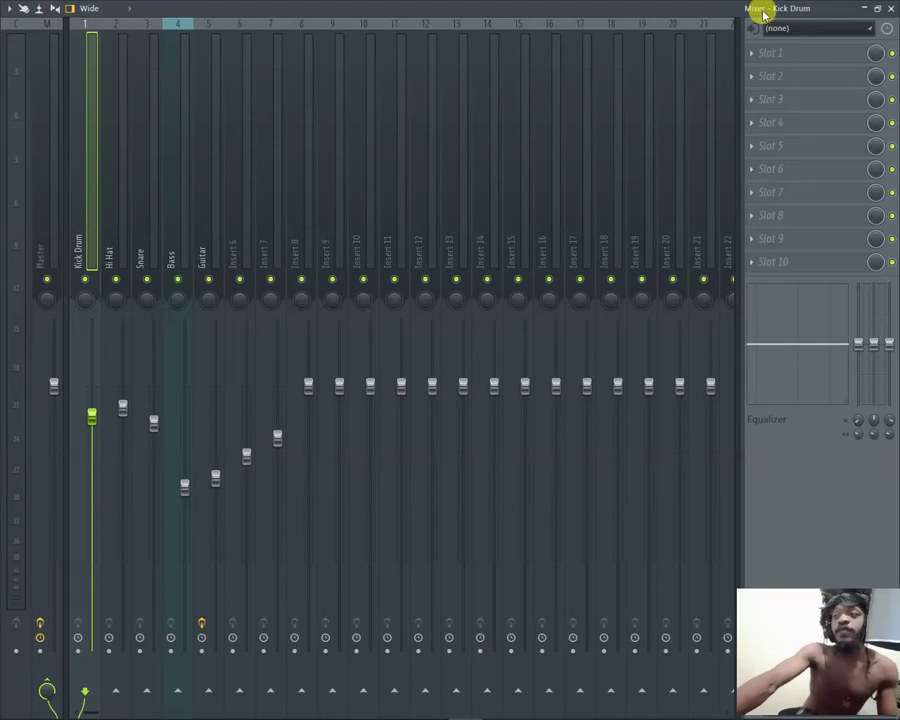
{"action": "left_click", "coordinate": [874, 10]}
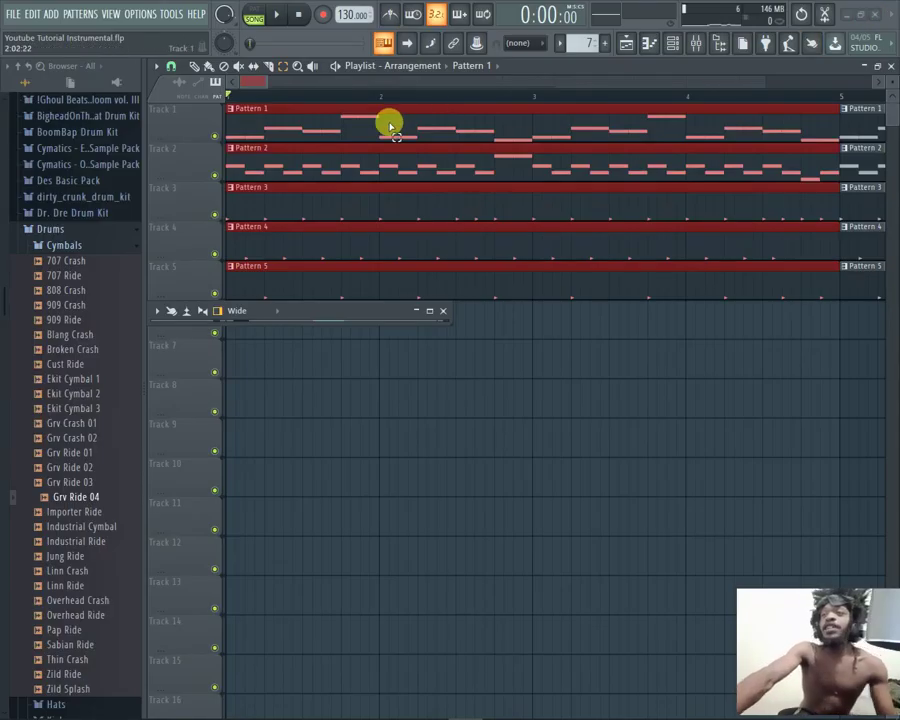
{"action": "left_click", "coordinate": [429, 313]}
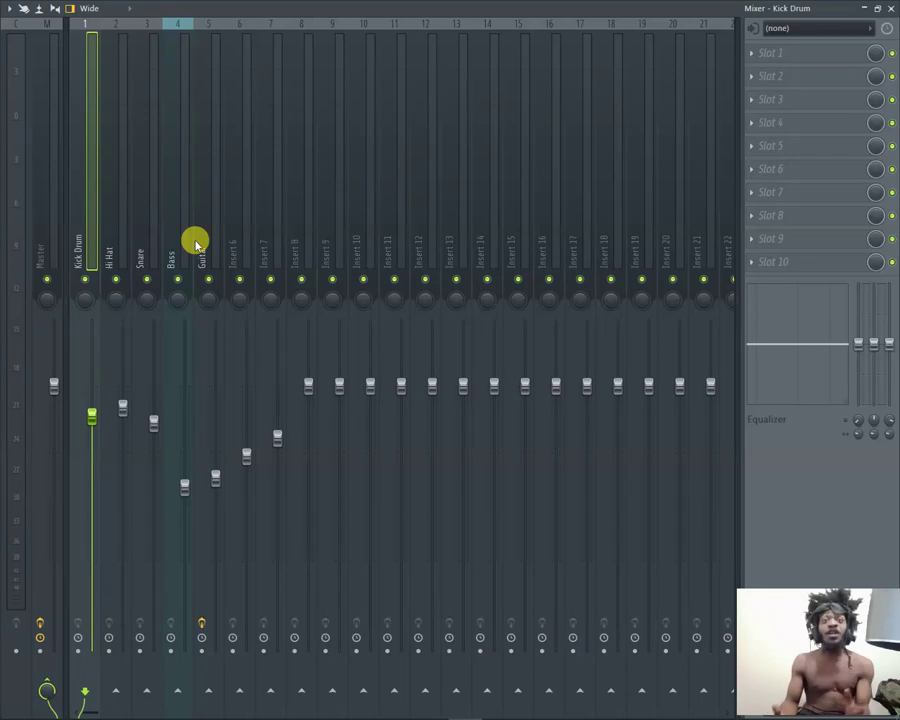
{"action": "left_click", "coordinate": [866, 9]}
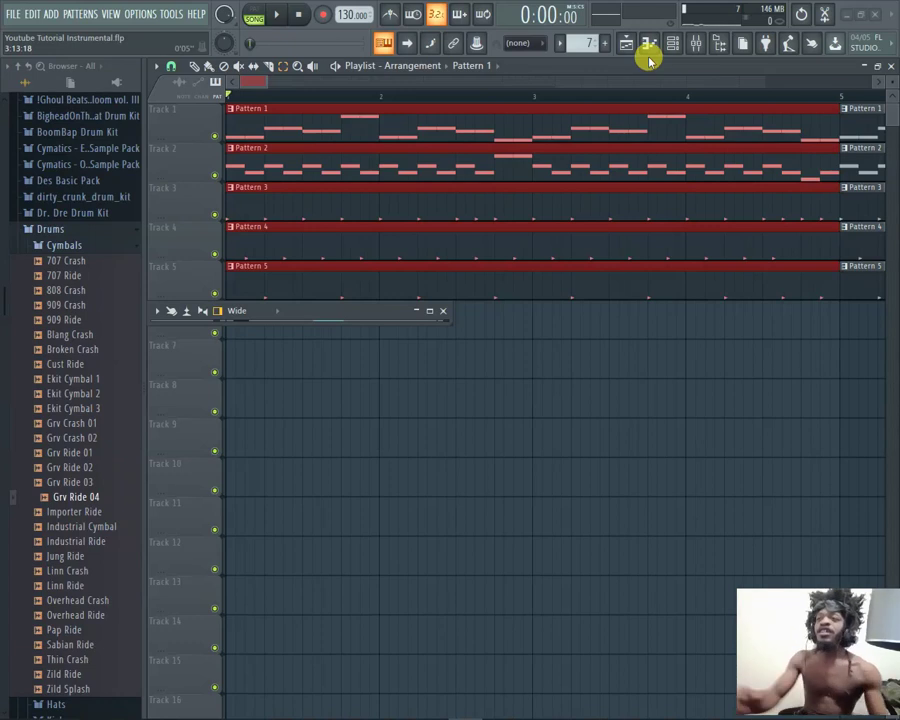
Show the channel rack and compare its channel numbers with the mixer's insert tracks
{"action": "left_click", "coordinate": [673, 43]}
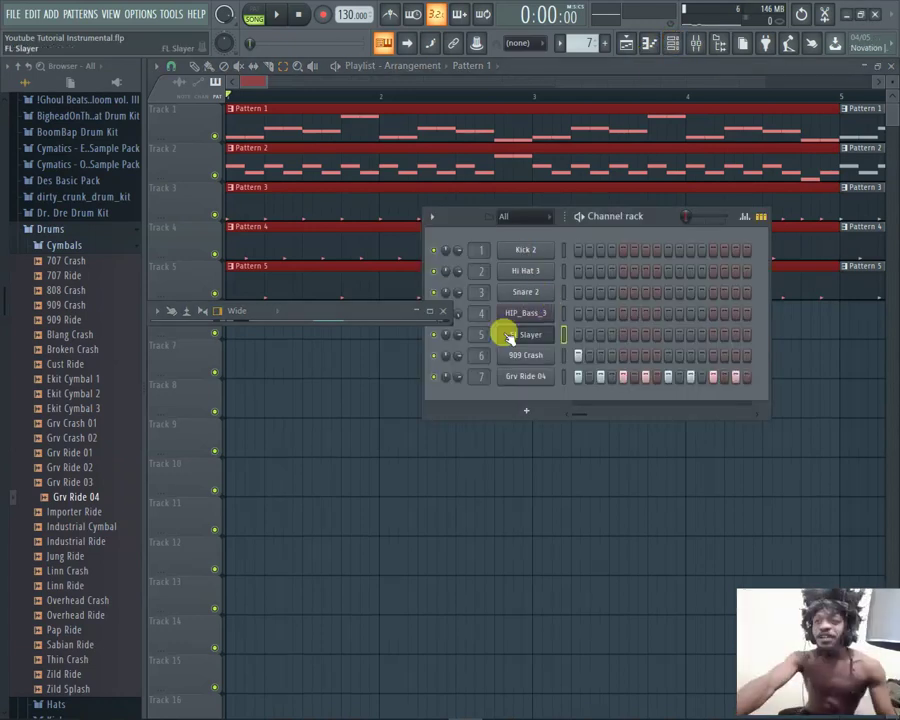
{"action": "left_click", "coordinate": [429, 311]}
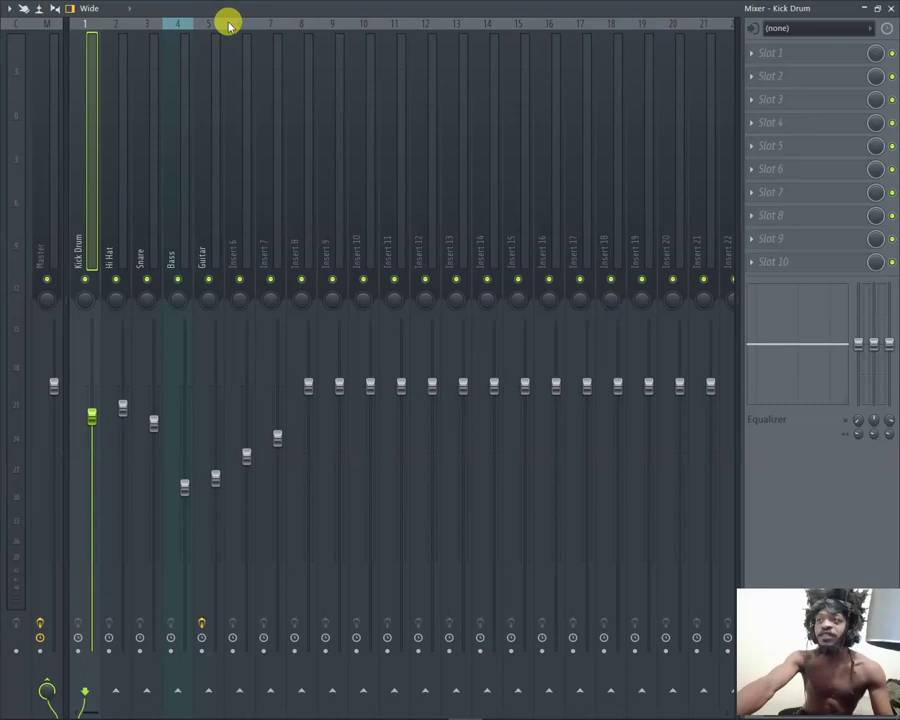
{"action": "left_click", "coordinate": [868, 8]}
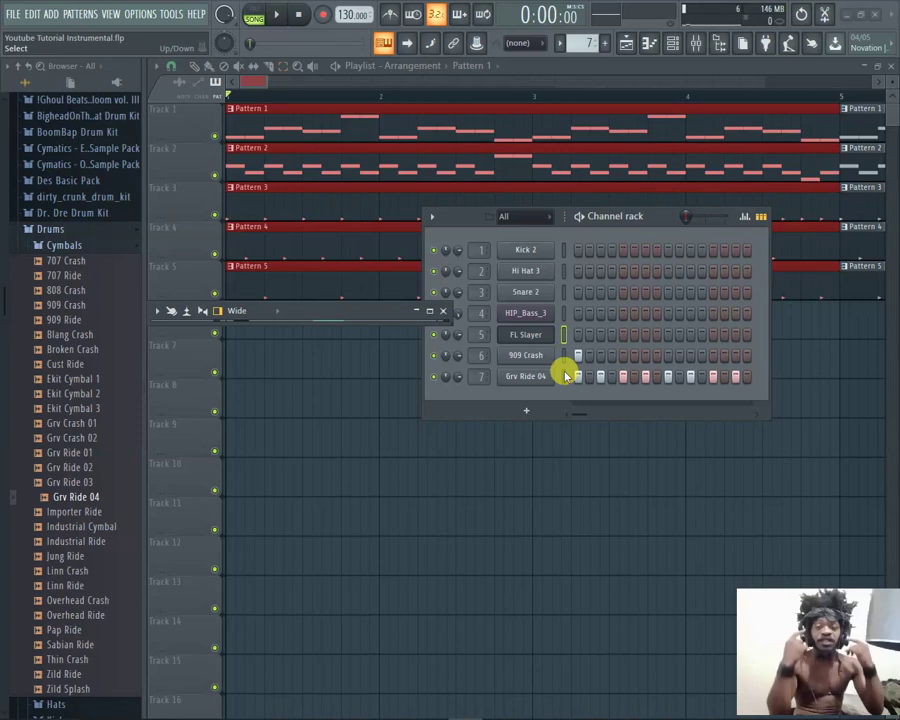
Play the opening bars with the channel rack showing, and close the channel rack and mixer
{"action": "key", "text": "space"}
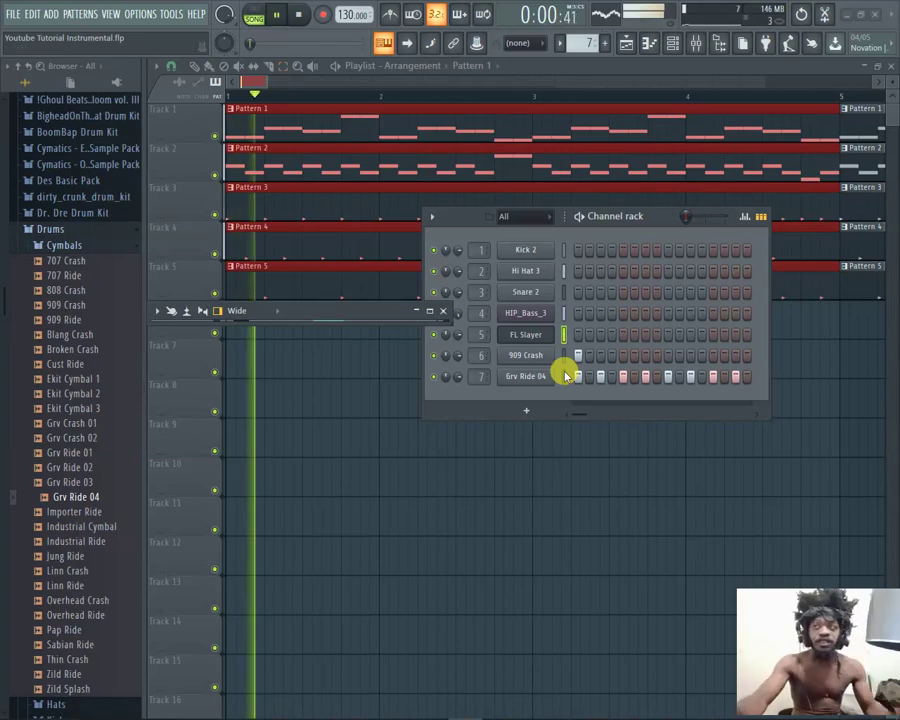
{"action": "key", "text": "space"}
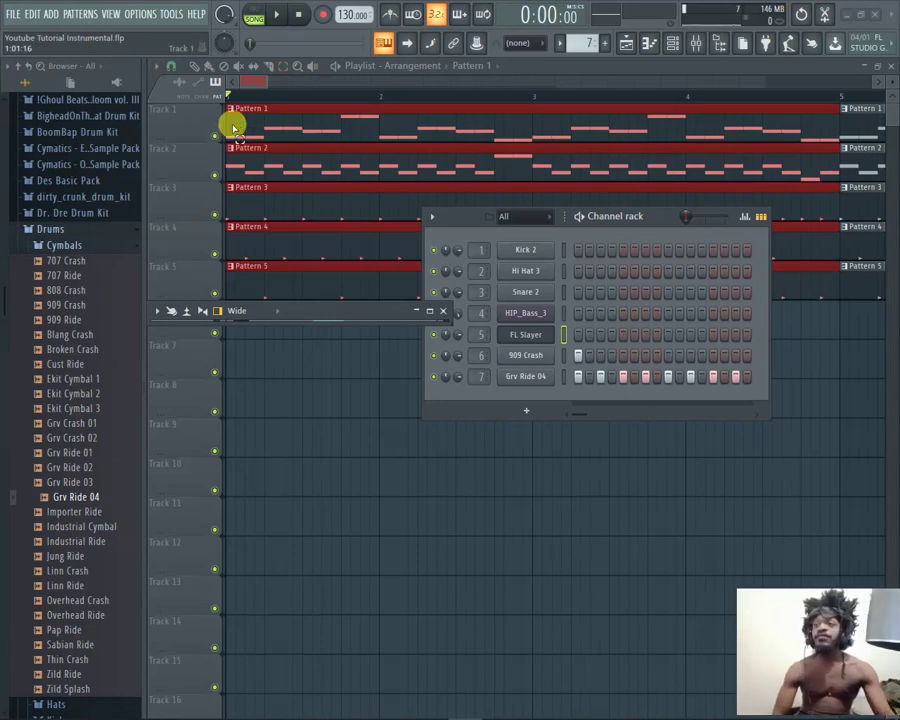
{"action": "key", "text": "F6"}
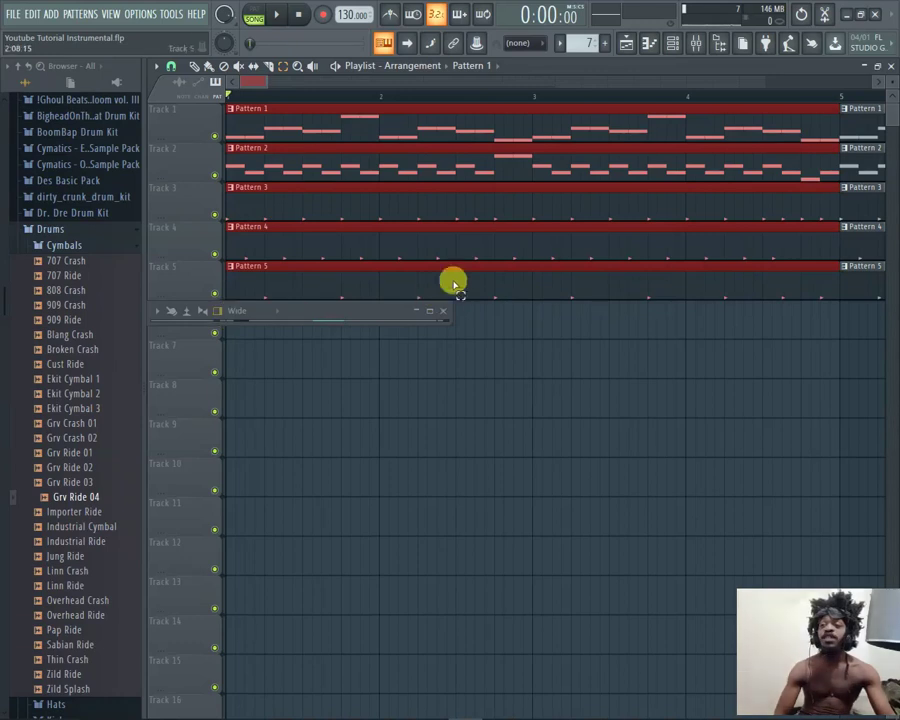
{"action": "left_click", "coordinate": [446, 313]}
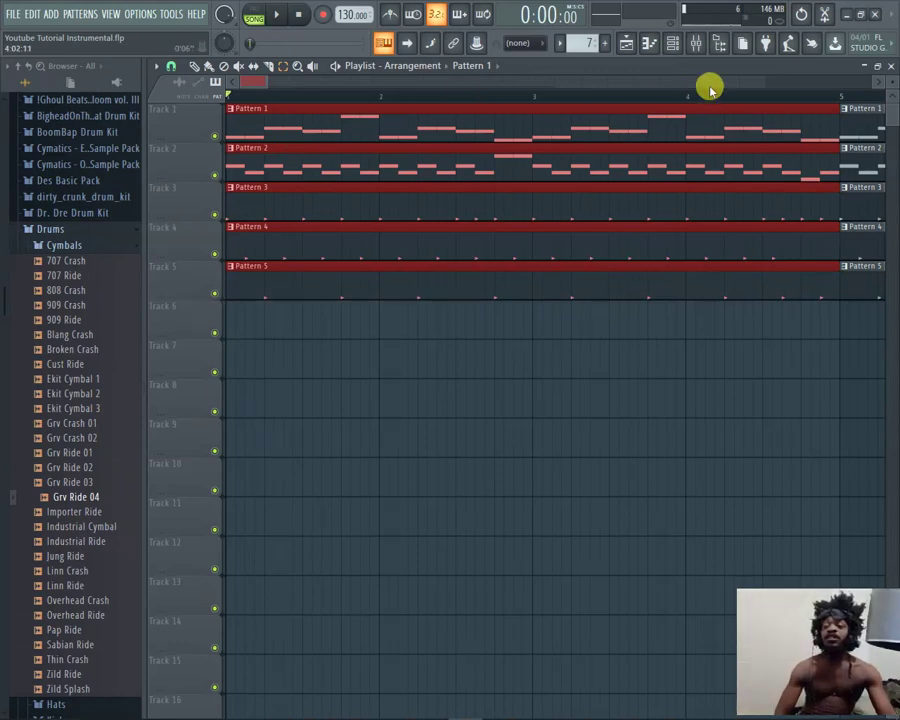
Show the channel rack and step through Patterns 1 to 7 to see which channel each pattern uses
{"action": "left_click", "coordinate": [676, 48]}
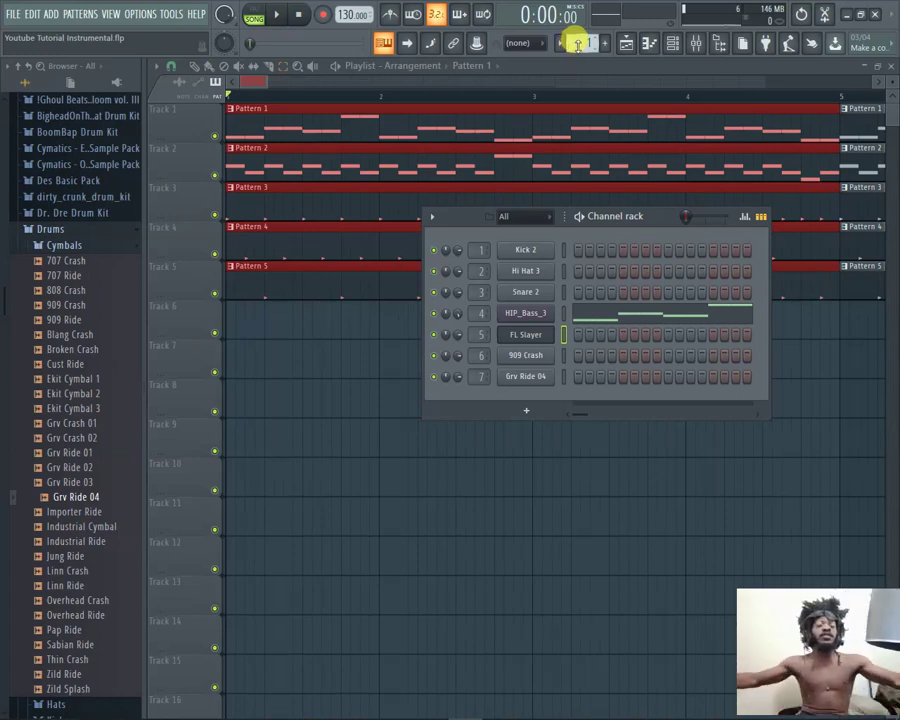
{"action": "scroll", "coordinate": [577, 45], "scroll_direction": "down", "scroll_amount": 1}
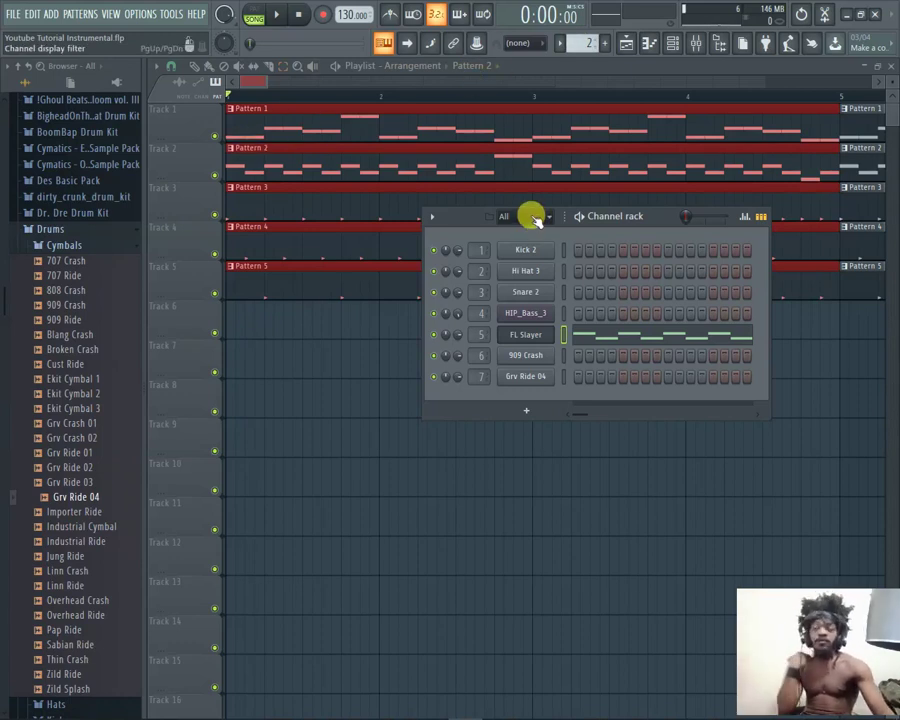
{"action": "scroll", "coordinate": [584, 43], "scroll_direction": "down", "scroll_amount": 1}
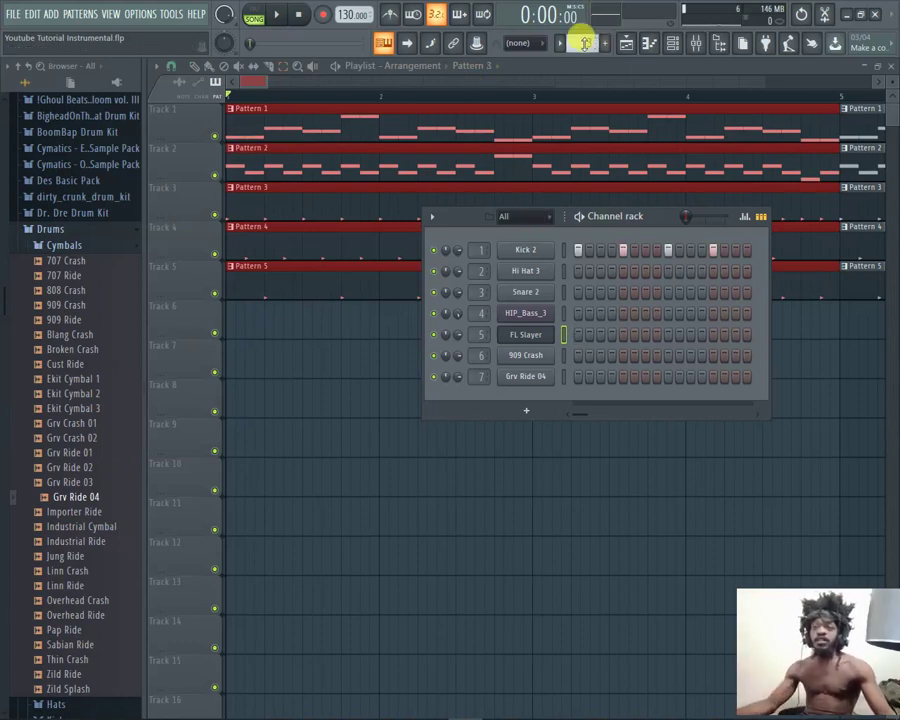
{"action": "scroll", "coordinate": [584, 43], "scroll_direction": "down", "scroll_amount": 1}
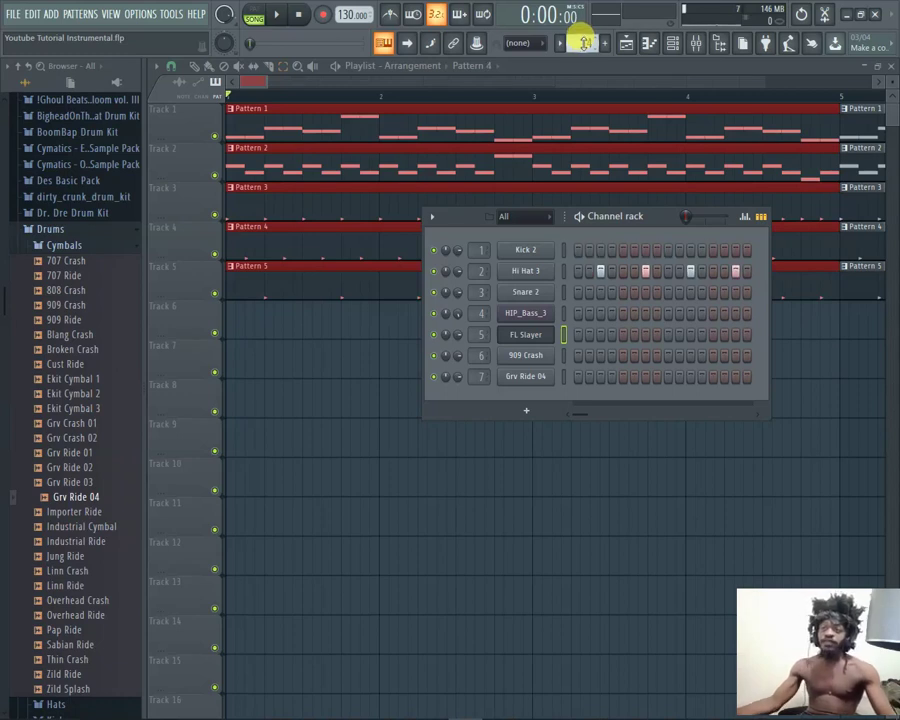
{"action": "scroll", "coordinate": [584, 43], "scroll_direction": "down", "scroll_amount": 1}
{"action": "scroll", "coordinate": [584, 43], "scroll_direction": "down", "scroll_amount": 1}
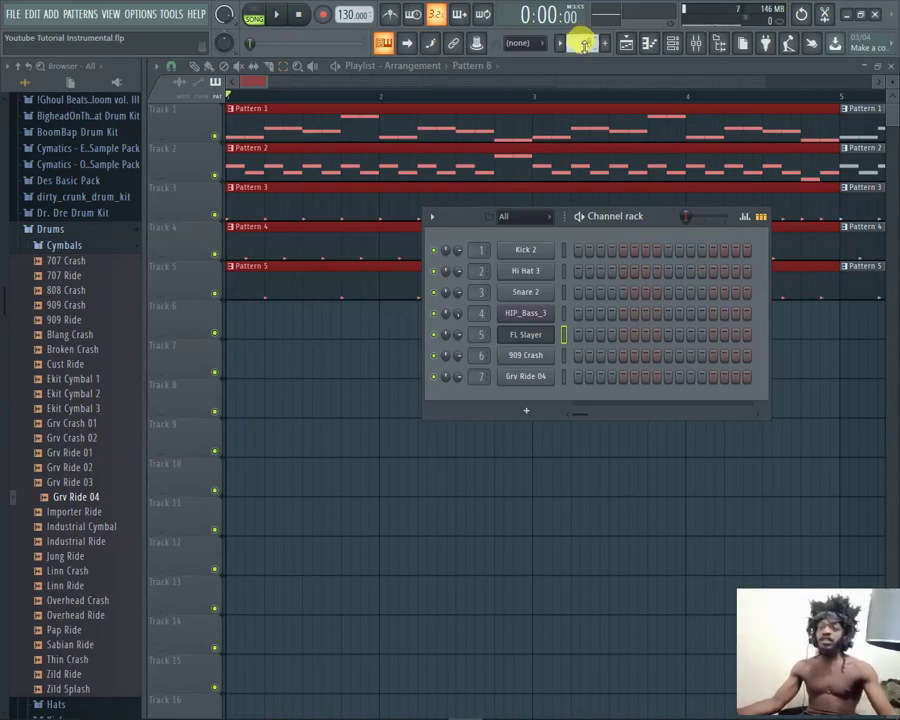
{"action": "scroll", "coordinate": [584, 43], "scroll_direction": "down", "scroll_amount": 1}
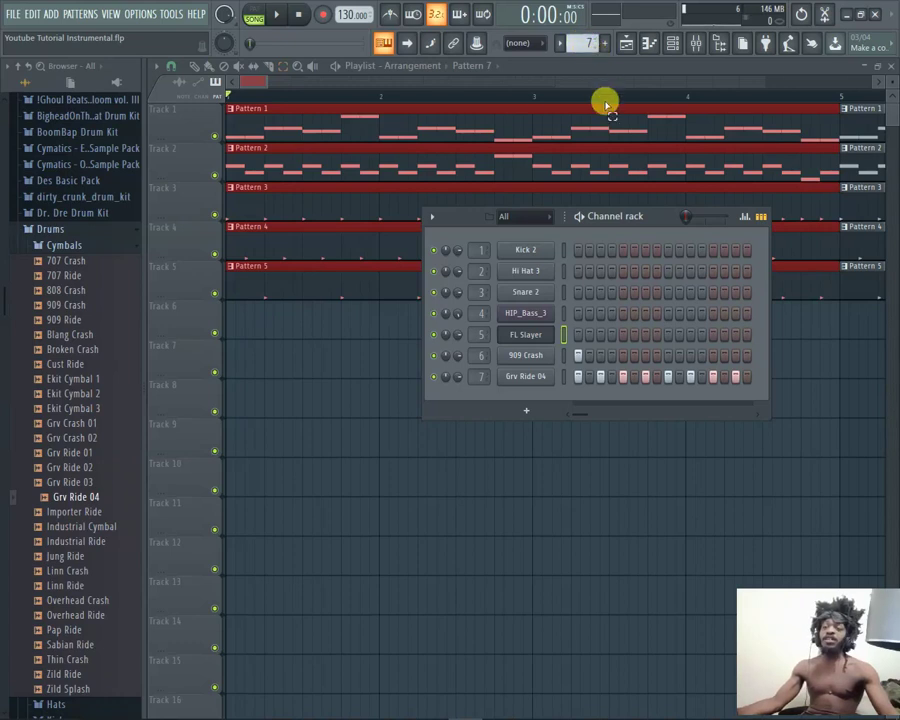
Return to Pattern 1 and flip through the first few patterns again, ending on Pattern 1
{"action": "scroll", "coordinate": [582, 40], "scroll_direction": "up", "scroll_amount": 6}
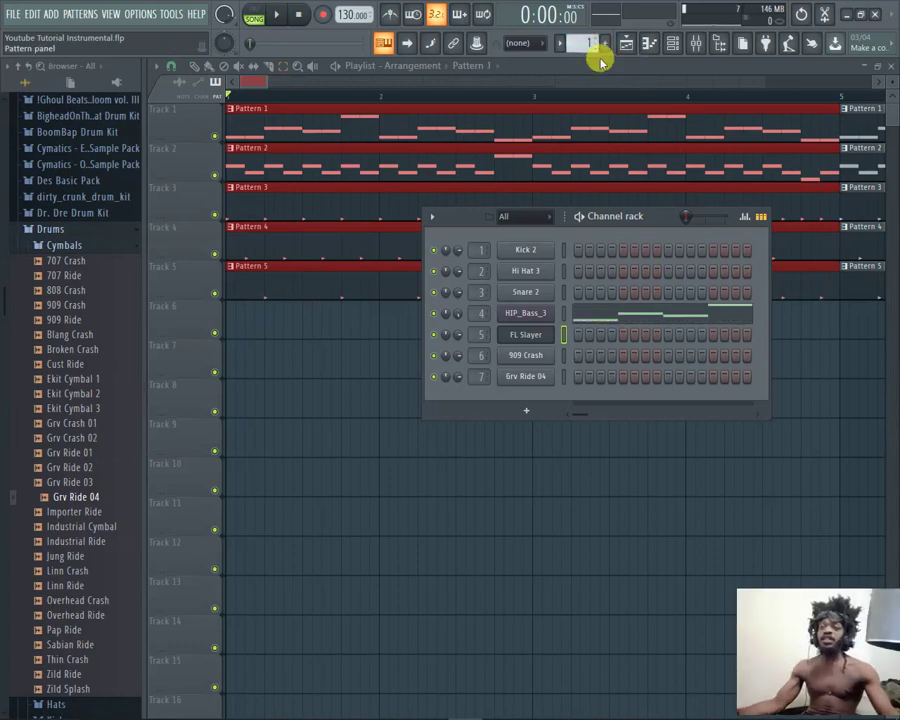
{"action": "scroll", "coordinate": [604, 64], "scroll_direction": "down", "scroll_amount": 4}
{"action": "scroll", "coordinate": [606, 64], "scroll_direction": "up", "scroll_amount": 3}
{"action": "scroll", "coordinate": [606, 64], "scroll_direction": "down", "scroll_amount": 3}
{"action": "scroll", "coordinate": [606, 64], "scroll_direction": "up", "scroll_amount": 4}
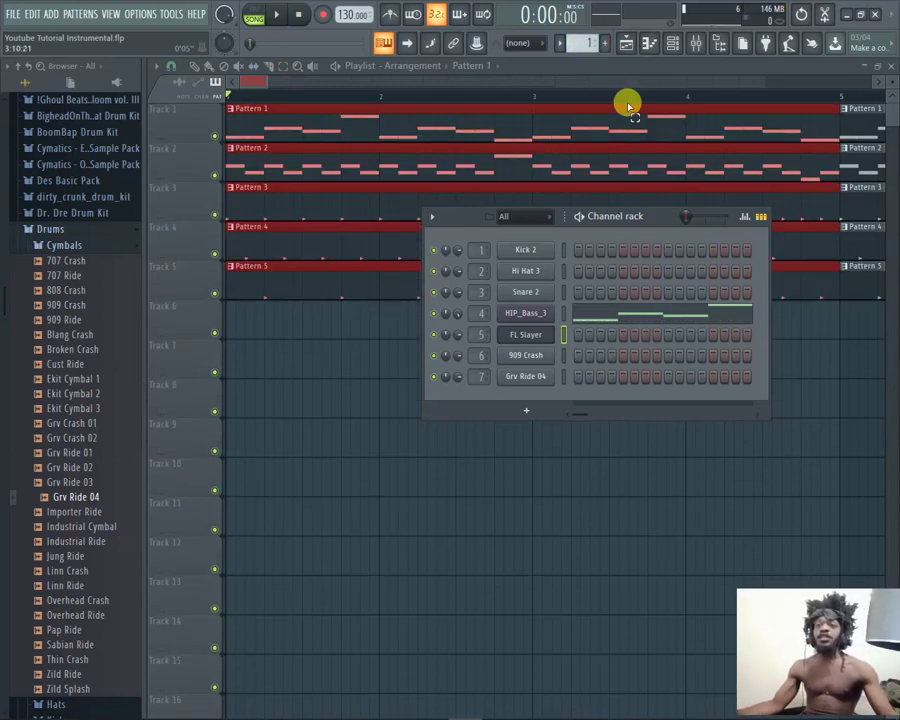
Show the whole arrangement without the channel rack and play the transition just before bar 49, where Pattern 7 enters on Track 6
{"action": "scroll", "coordinate": [628, 98], "scroll_direction": "down", "scroll_amount": 8}
{"action": "scroll", "coordinate": [628, 98], "scroll_direction": "down", "scroll_amount": 6}
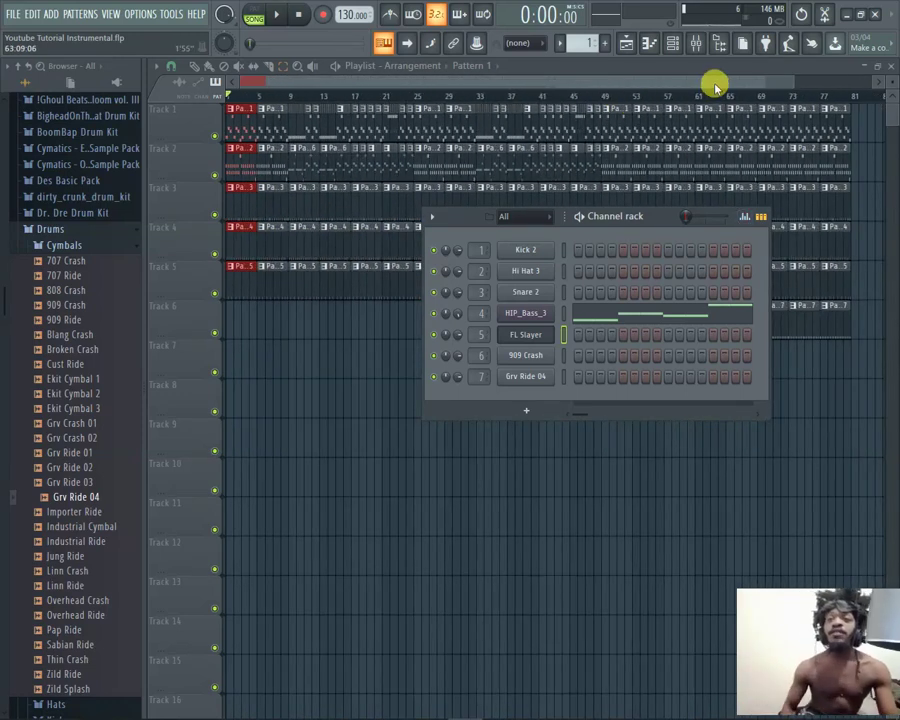
{"action": "left_click", "coordinate": [719, 44]}
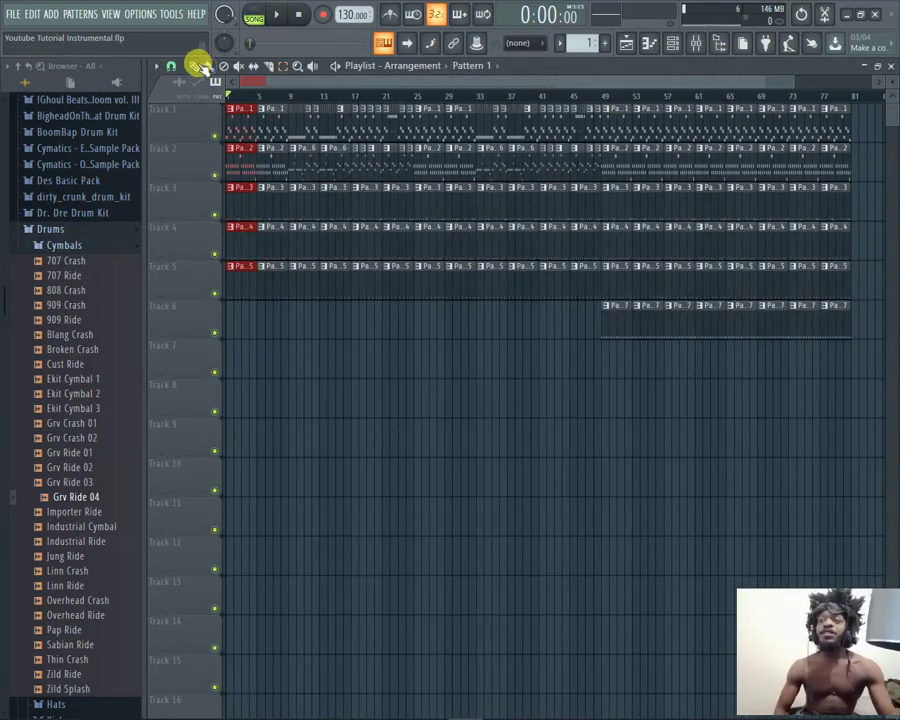
{"action": "left_click", "coordinate": [591, 94]}
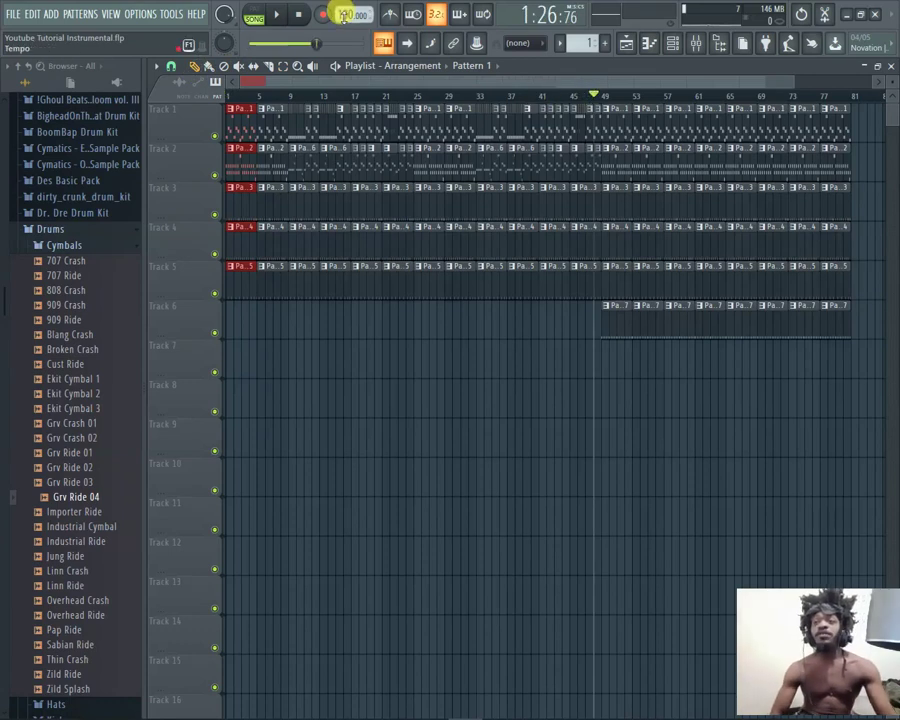
{"action": "key", "text": "space"}
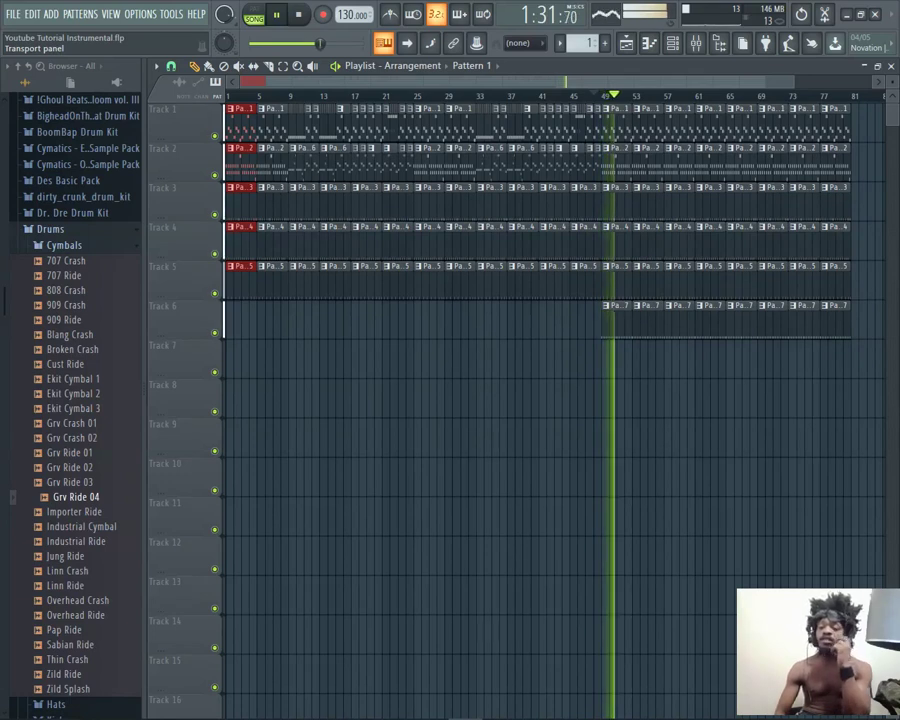
{"action": "left_click", "coordinate": [296, 20]}
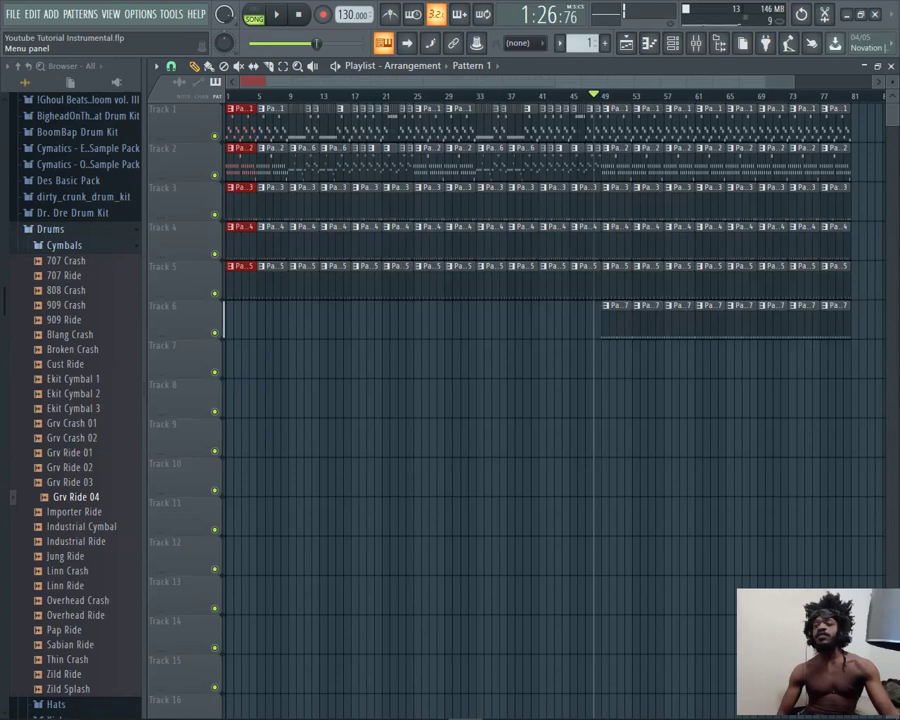
Start a new empty project
{"action": "left_click", "coordinate": [13, 14]}
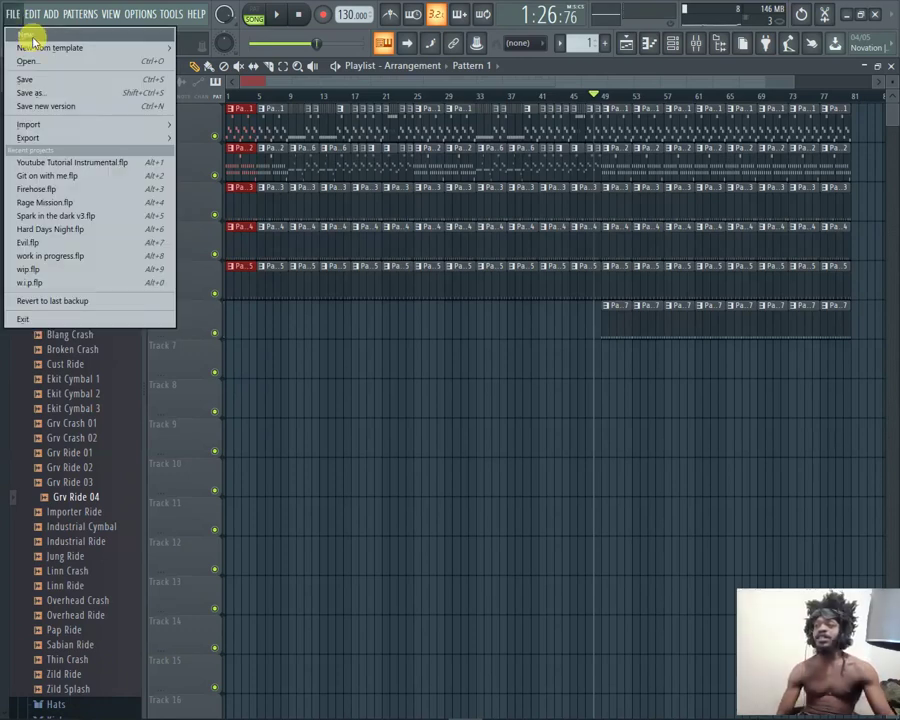
{"action": "left_click", "coordinate": [30, 36]}
{"action": "left_click", "coordinate": [484, 405]}
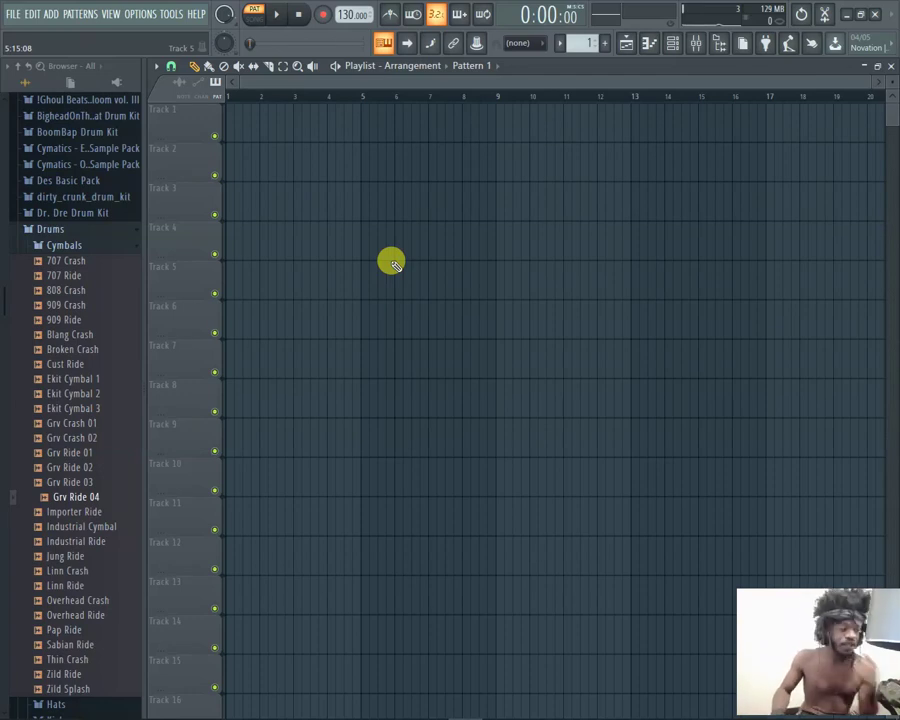
{"action": "left_click", "coordinate": [13, 14]}
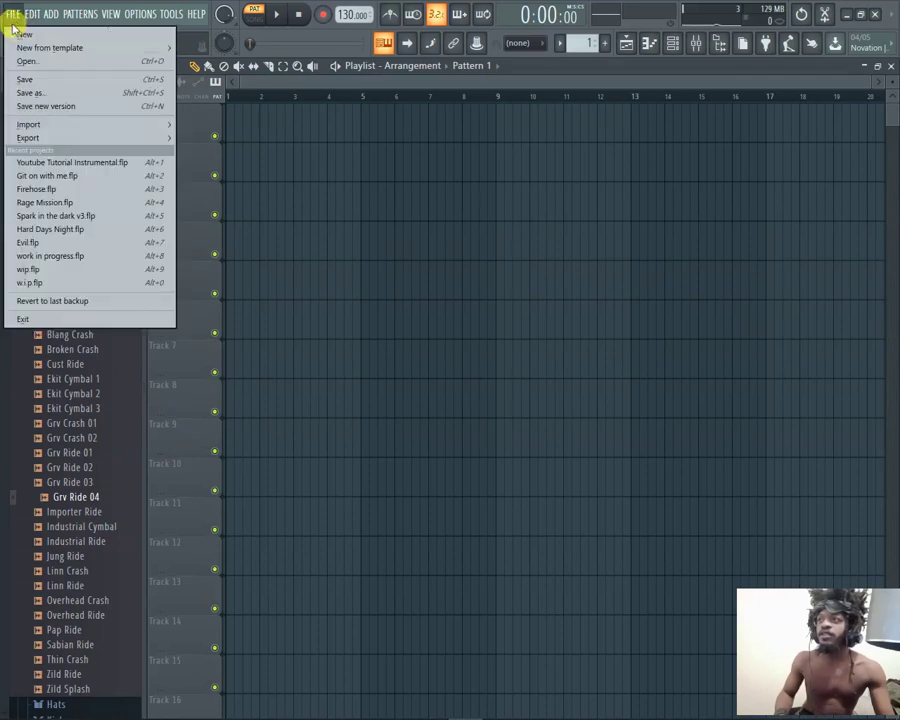
{"action": "left_click", "coordinate": [20, 34]}
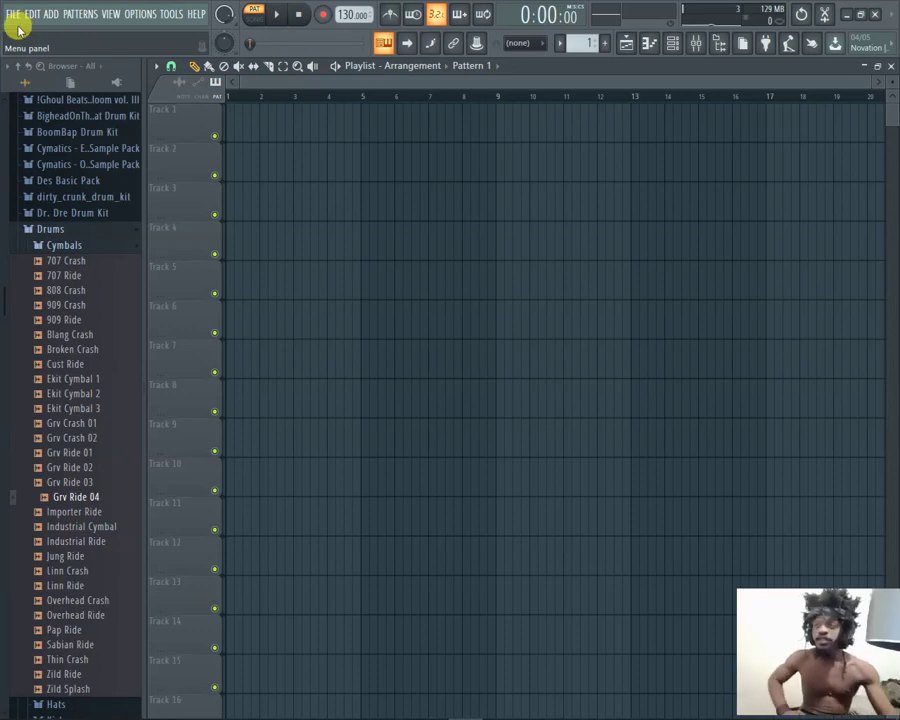
Turn on the metronome and start pattern playback, with a brief look at the Kick channel's piano roll
{"action": "left_click", "coordinate": [391, 12]}
{"action": "left_click", "coordinate": [273, 12]}
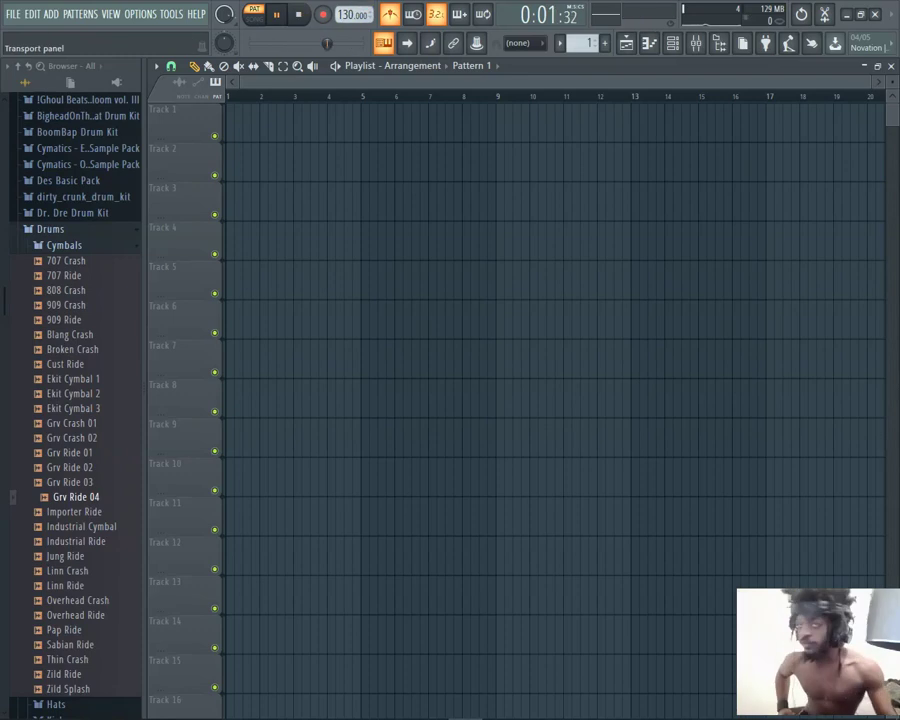
{"action": "left_click", "coordinate": [647, 45]}
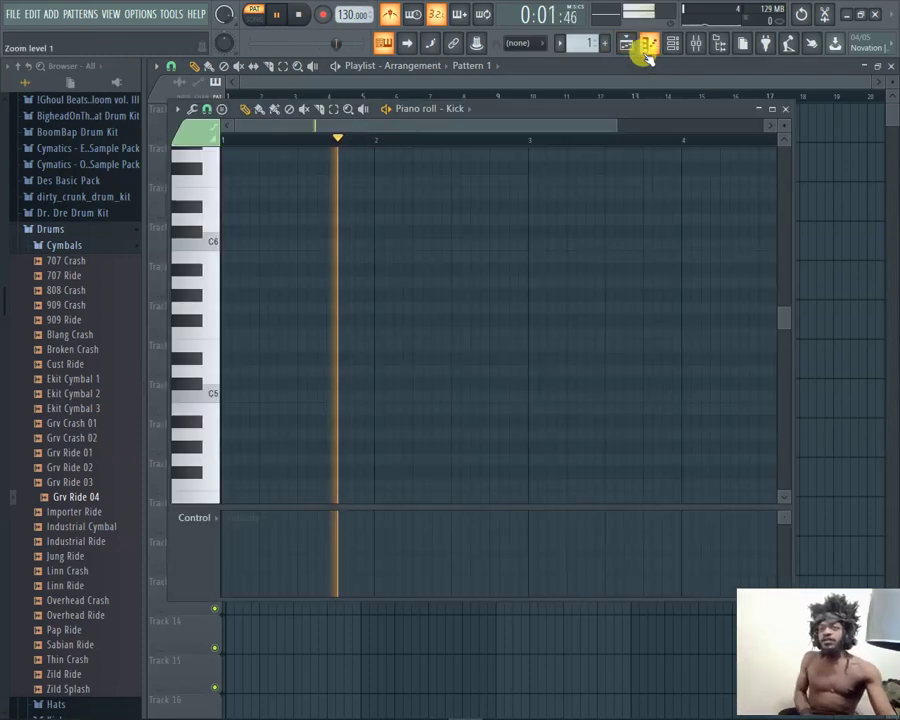
{"action": "left_click", "coordinate": [779, 107]}
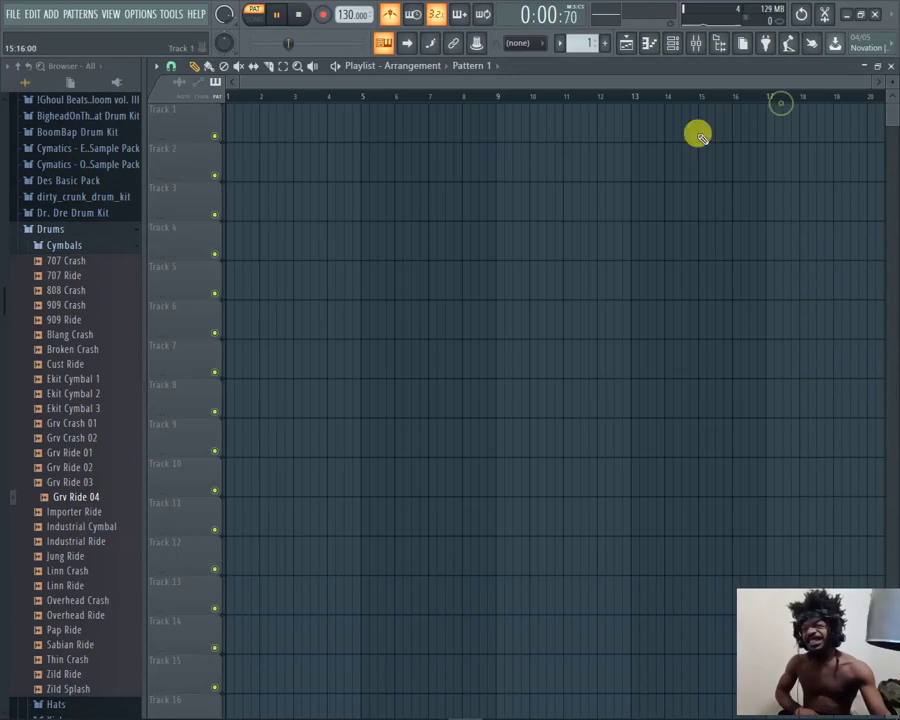
Add the HIP_Bass_3 preset from the Legacy Instruments Bass folder as a new channel in the channel rack and close its plugin window
{"action": "left_click", "coordinate": [673, 43]}
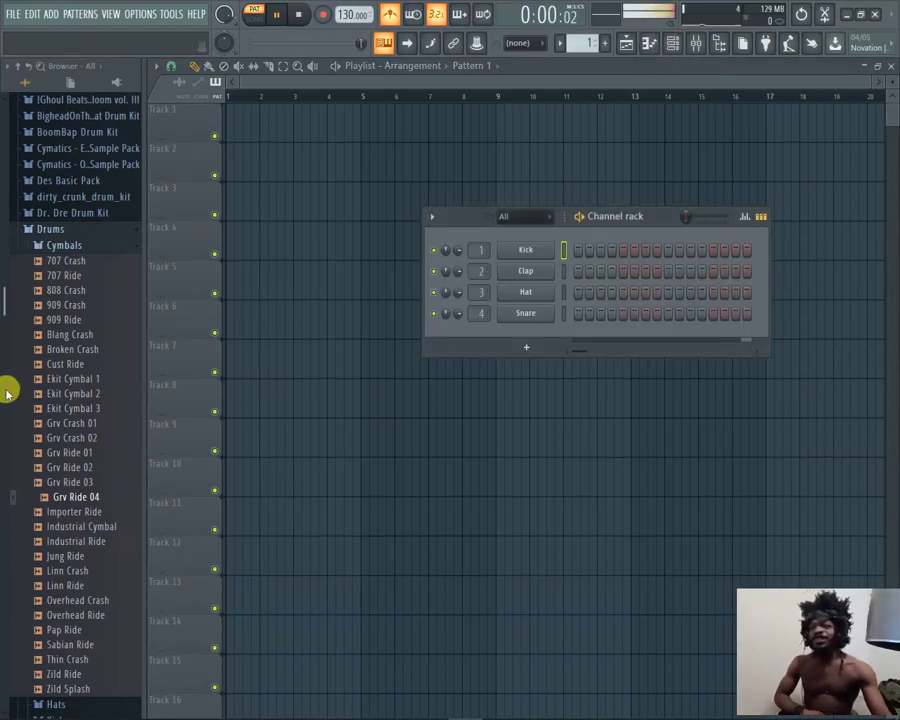
{"action": "left_click", "coordinate": [80, 229]}
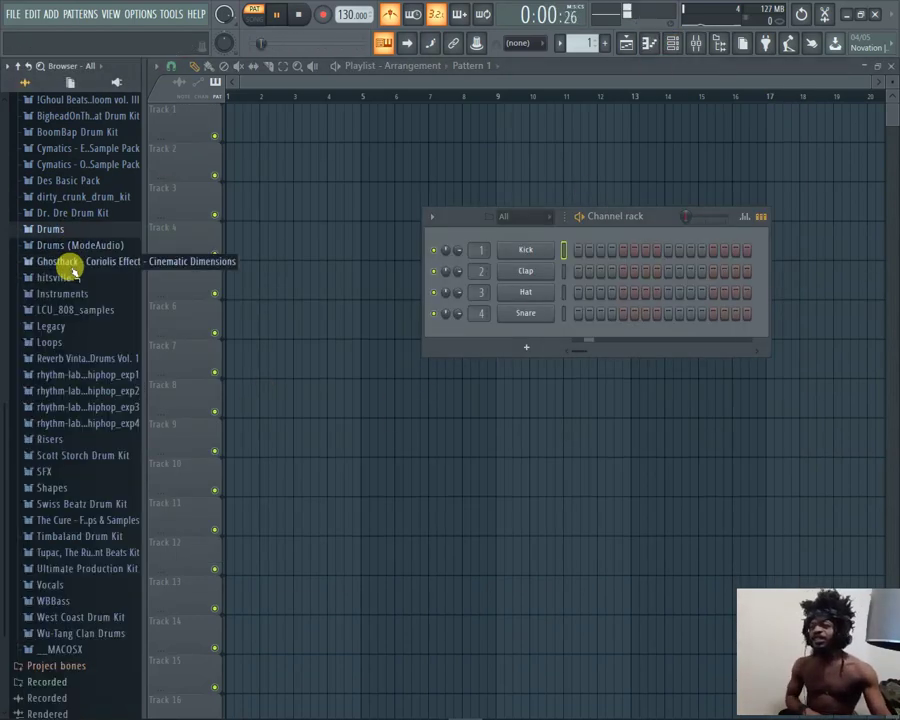
{"action": "left_click", "coordinate": [52, 327]}
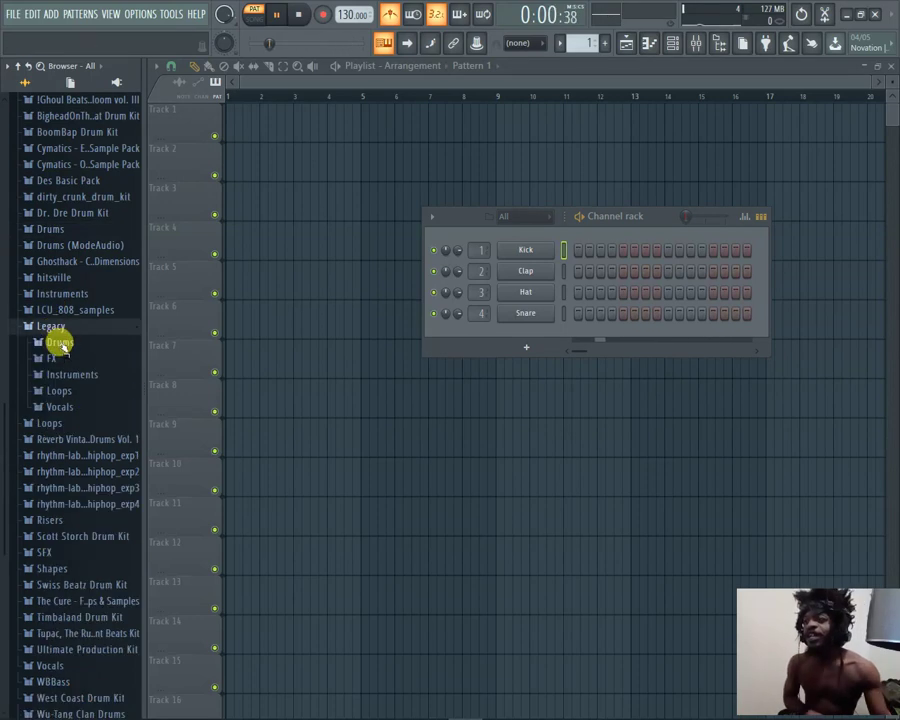
{"action": "left_click", "coordinate": [74, 375]}
{"action": "left_click", "coordinate": [83, 392]}
{"action": "left_click_drag", "start_coordinate": [76, 484], "coordinate": [514, 330]}
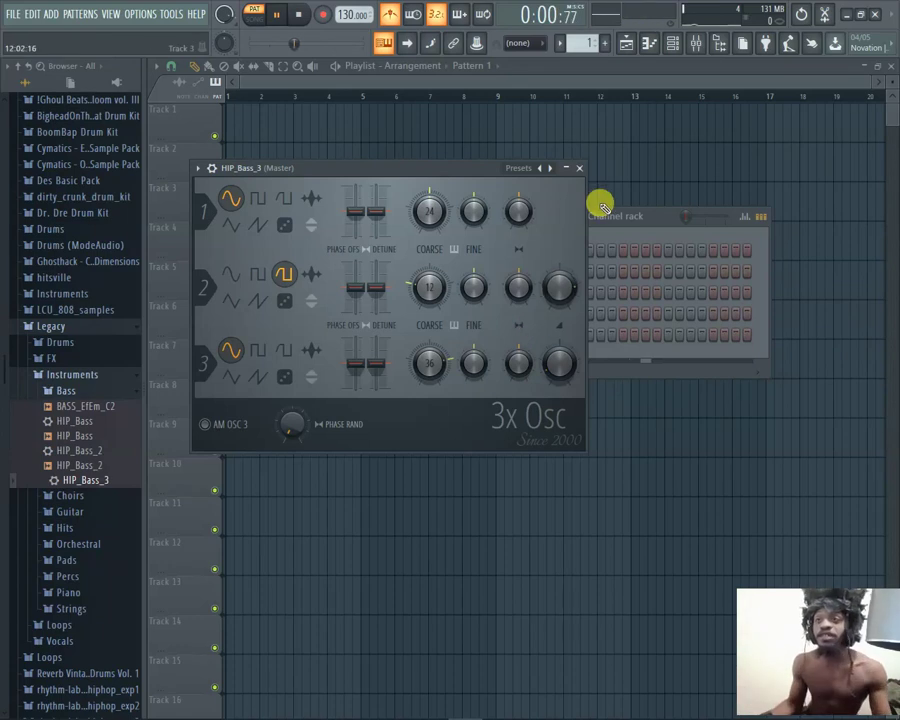
{"action": "left_click", "coordinate": [581, 168]}
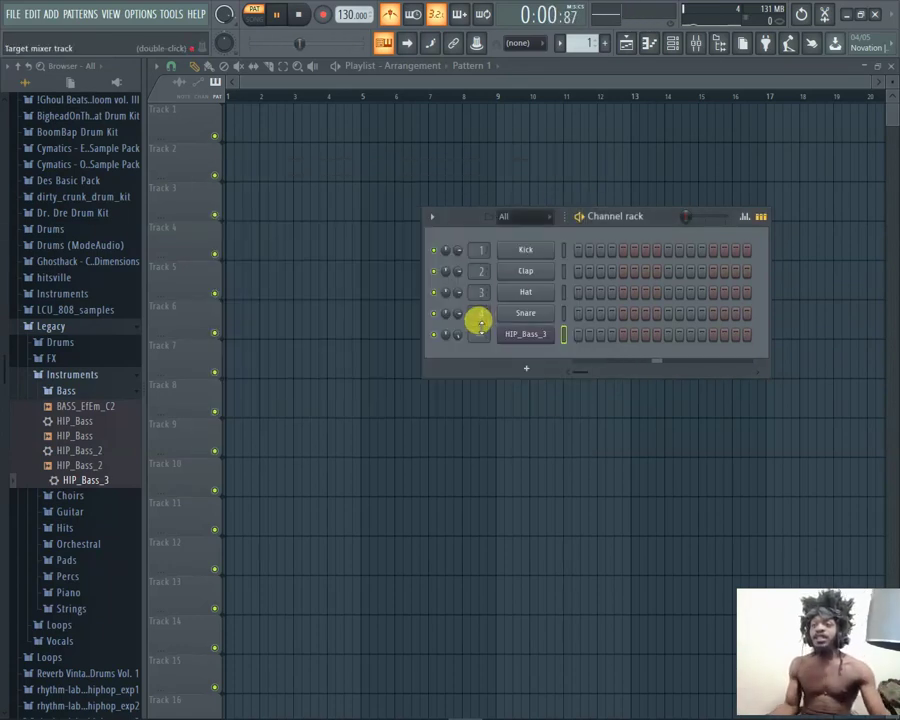
Delete the Clap channel and route Hat, Snare and HIP_Bass_3 to mixer tracks 2, 3 and 4
{"action": "scroll", "coordinate": [476, 336], "scroll_direction": "up", "scroll_amount": 1}
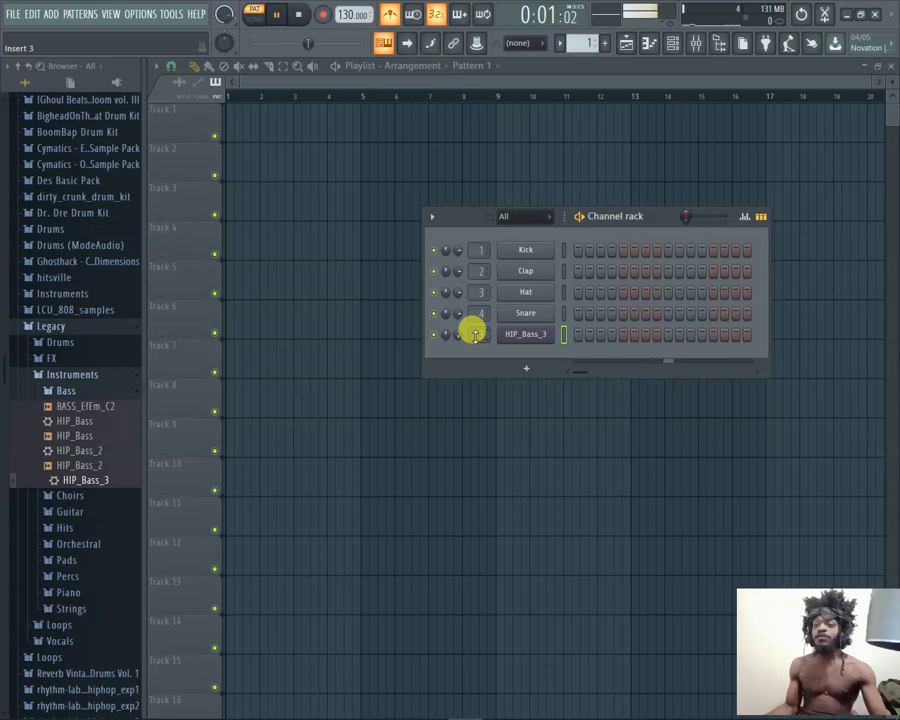
{"action": "right_click", "coordinate": [510, 270]}
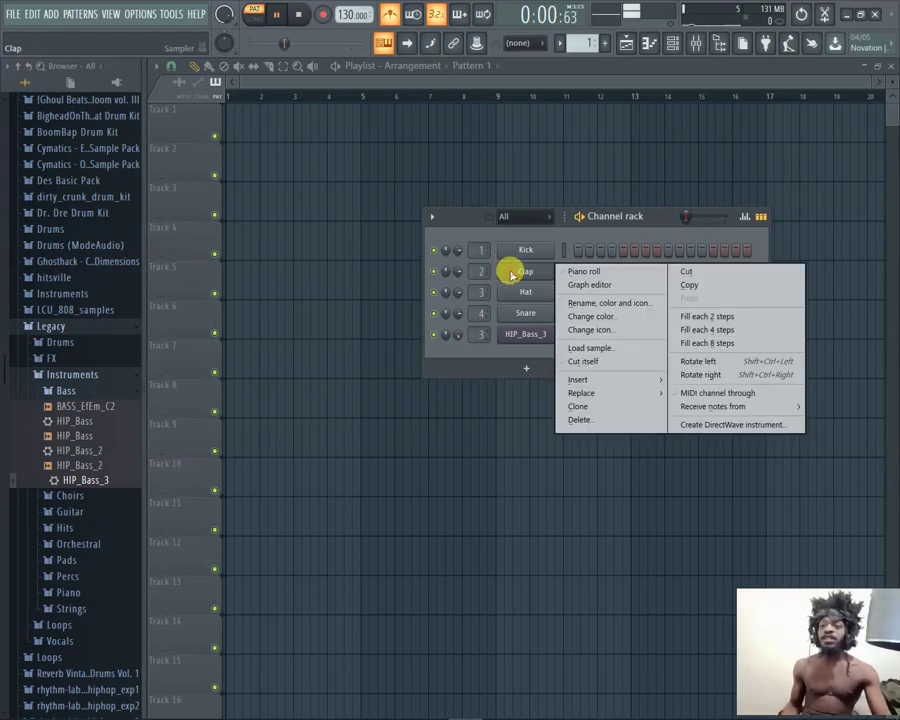
{"action": "left_click", "coordinate": [620, 421]}
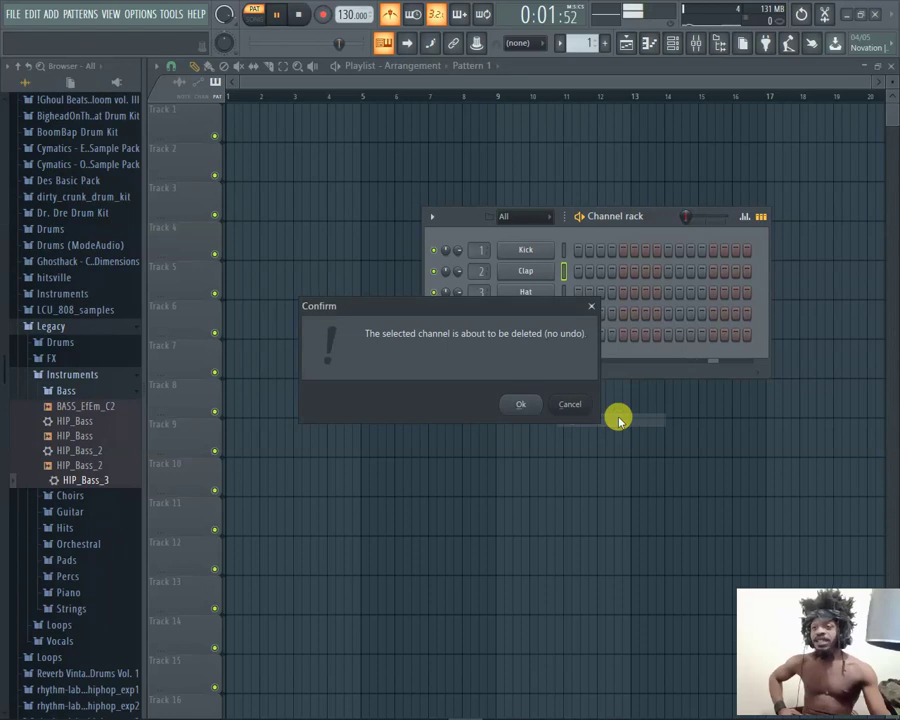
{"action": "left_click", "coordinate": [528, 405]}
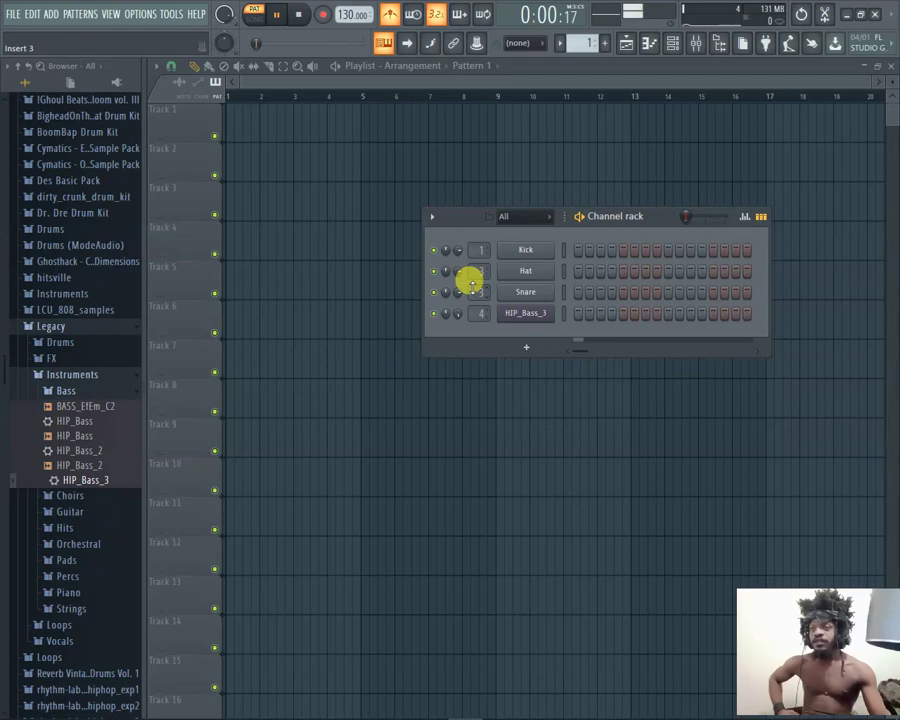
{"action": "scroll", "coordinate": [477, 268], "scroll_direction": "down", "scroll_amount": 1}
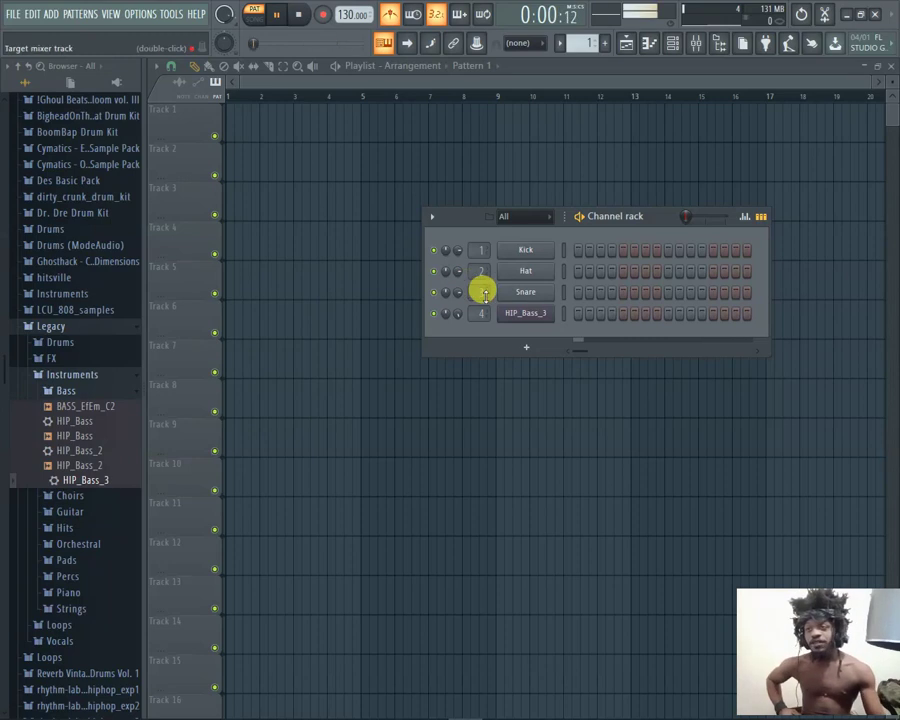
{"action": "left_click_drag", "start_coordinate": [483, 293], "coordinate": [483, 283]}
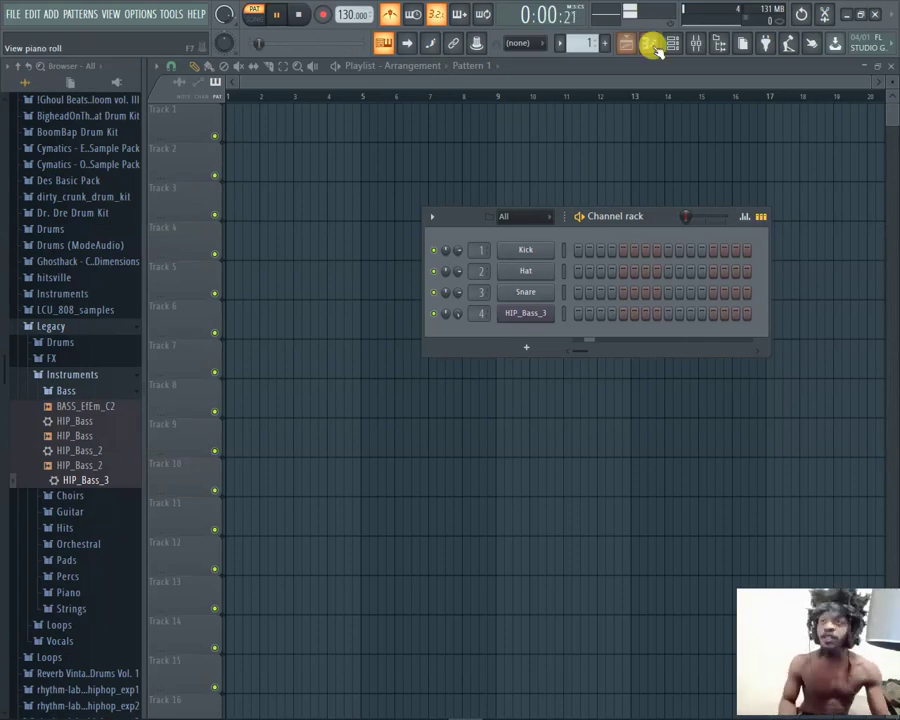
In the HIP_Bass_3 piano roll, place two back-to-back G#4 notes, each two steps long, at the start of bar 1
{"action": "left_click", "coordinate": [650, 42]}
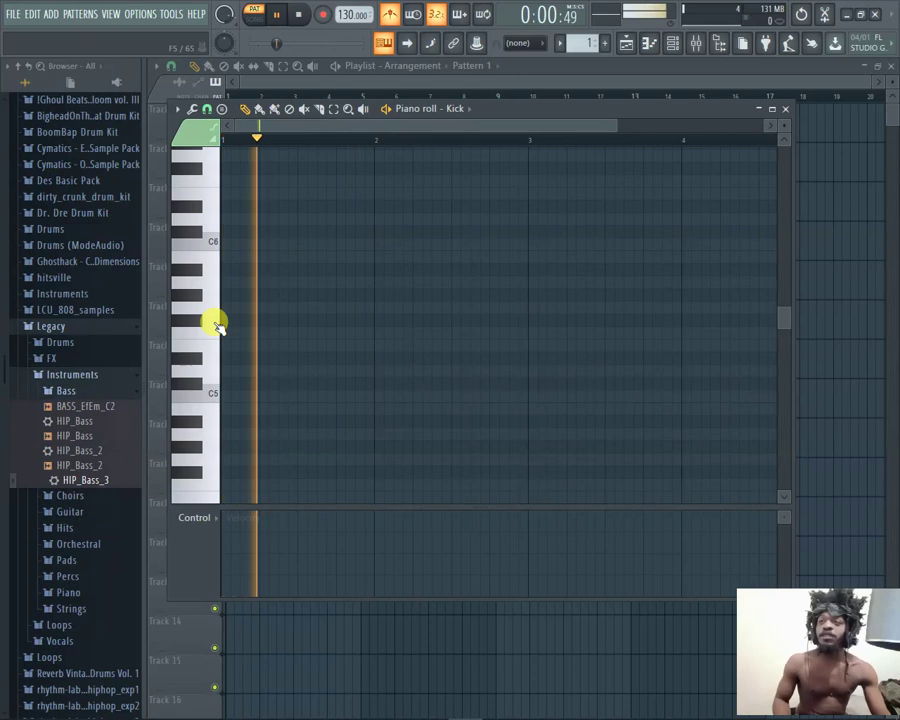
{"action": "left_click", "coordinate": [458, 108]}
{"action": "left_click", "coordinate": [462, 170]}
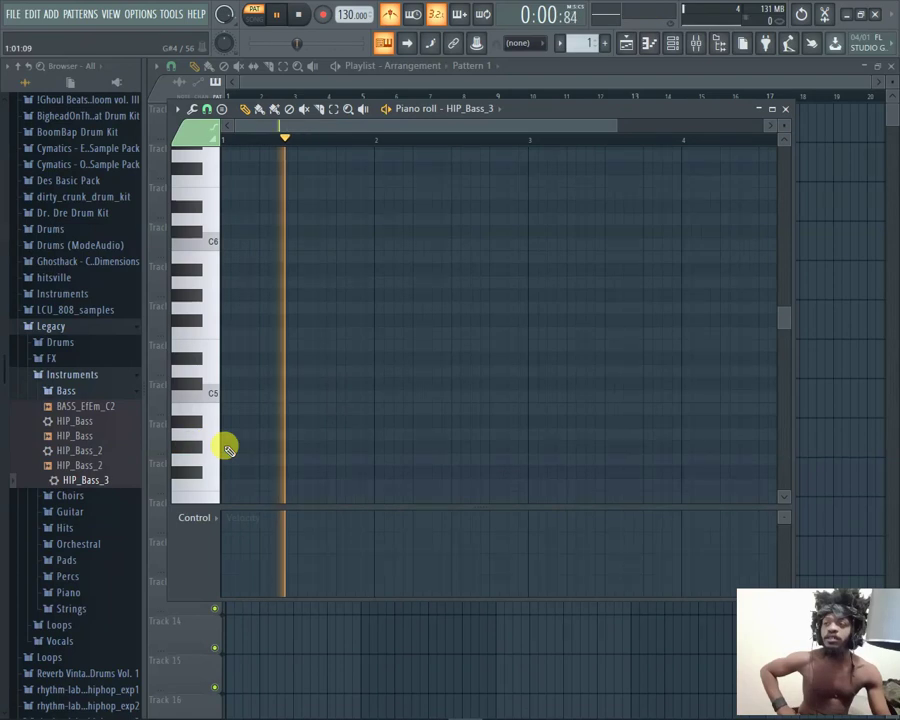
{"action": "left_click", "coordinate": [257, 141]}
{"action": "scroll", "coordinate": [257, 141], "scroll_direction": "up", "scroll_amount": 2}
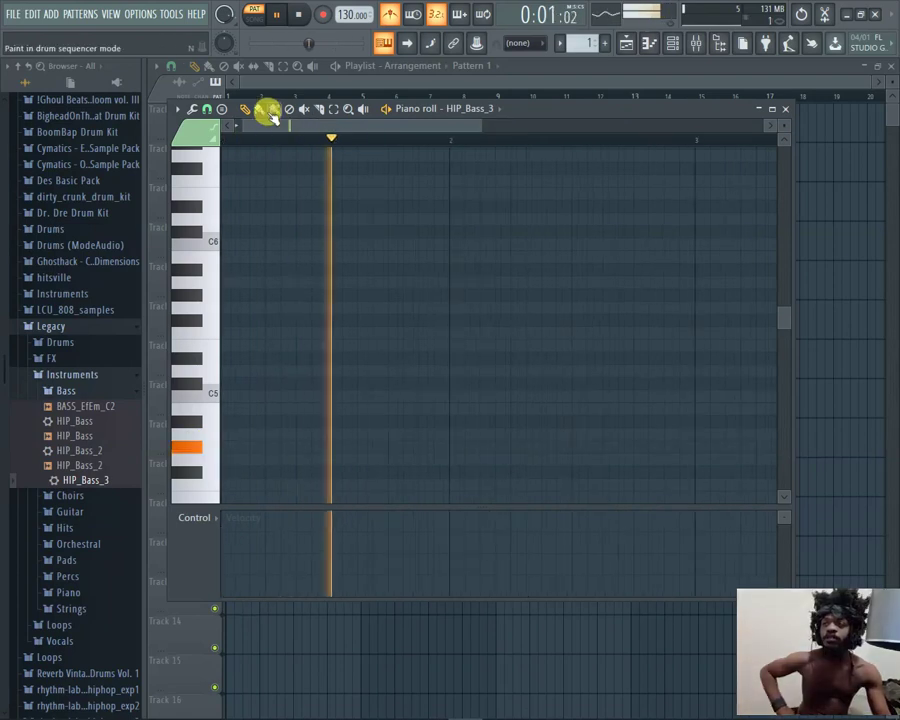
{"action": "left_click", "coordinate": [252, 444]}
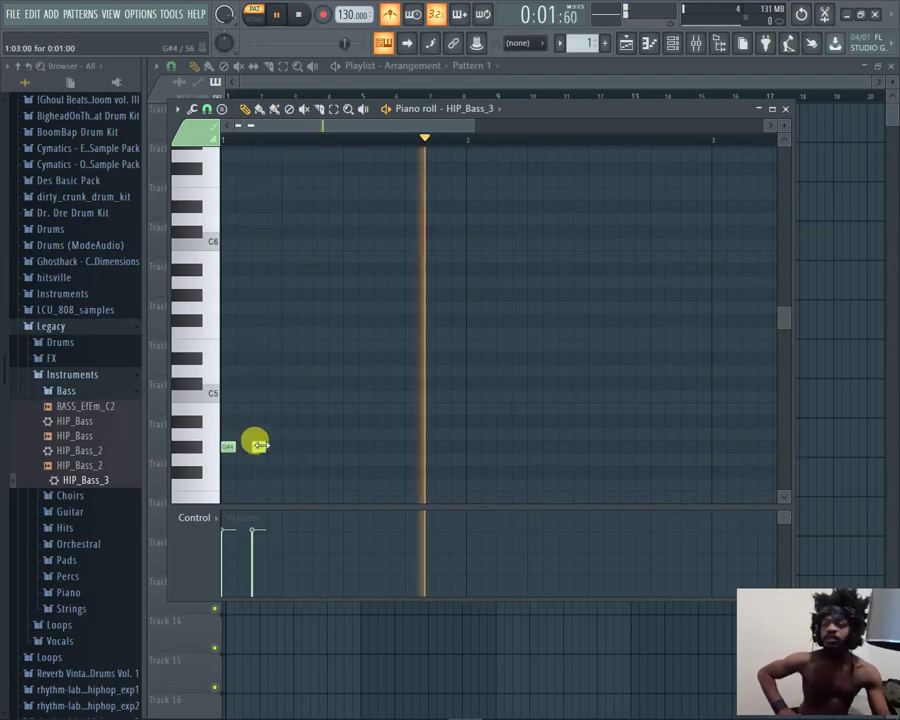
{"action": "left_click_drag", "start_coordinate": [265, 446], "coordinate": [276, 446]}
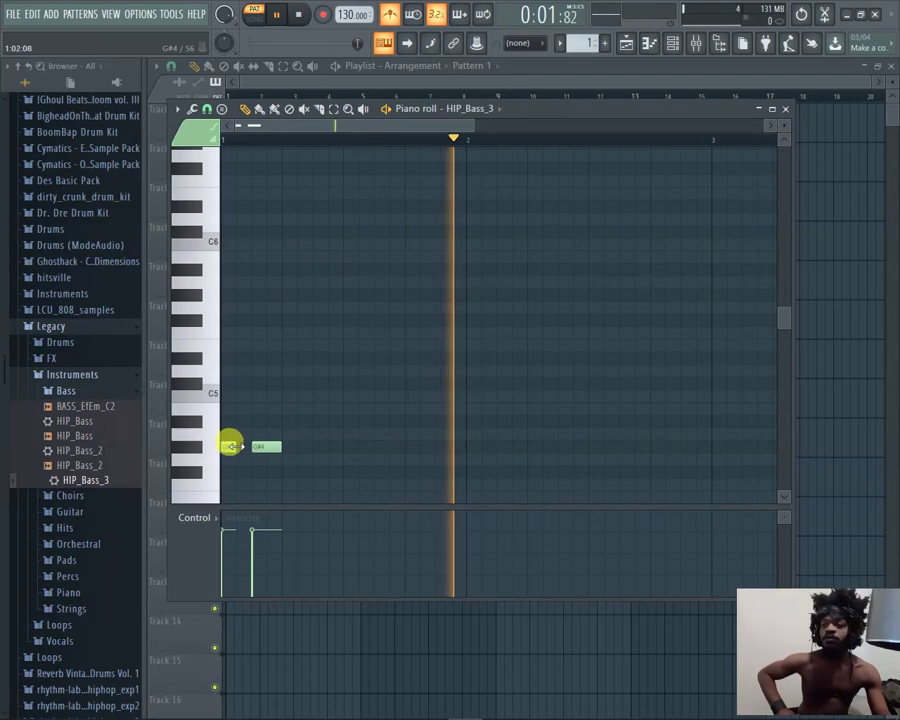
Continue the bassline upward with a pair of two-step A#4 notes followed by a pair of B4 notes
{"action": "left_click", "coordinate": [284, 421]}
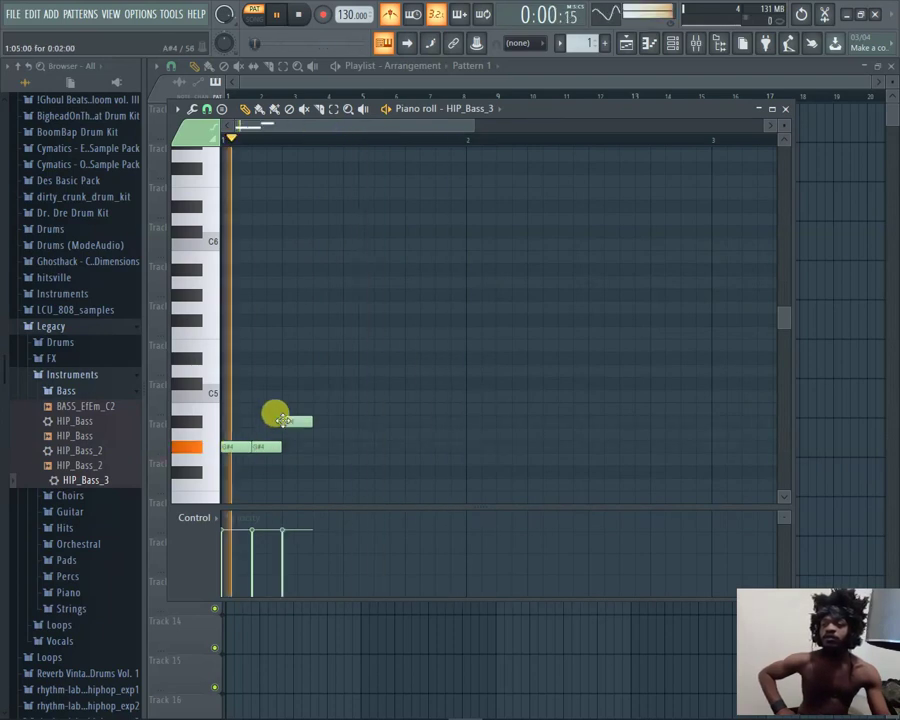
{"action": "left_click", "coordinate": [315, 421]}
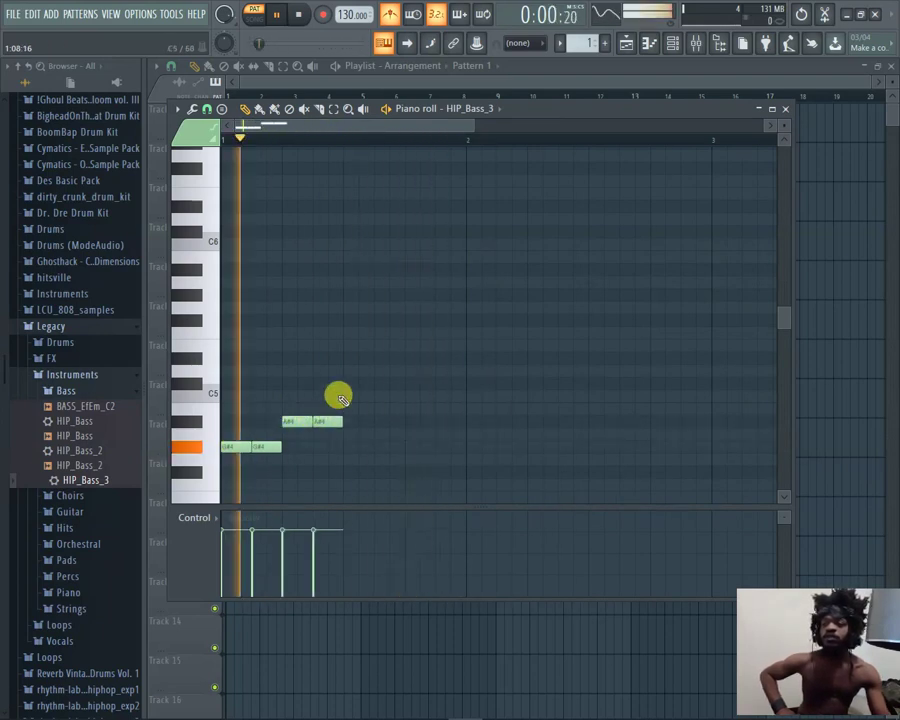
{"action": "left_click", "coordinate": [343, 397]}
{"action": "left_click", "coordinate": [376, 396]}
{"action": "left_click_drag", "start_coordinate": [348, 399], "coordinate": [376, 407]}
Add a pair of two-step C#5 notes after the B4 pair and a pair of D#5 notes at bar 2
{"action": "left_click", "coordinate": [410, 383]}
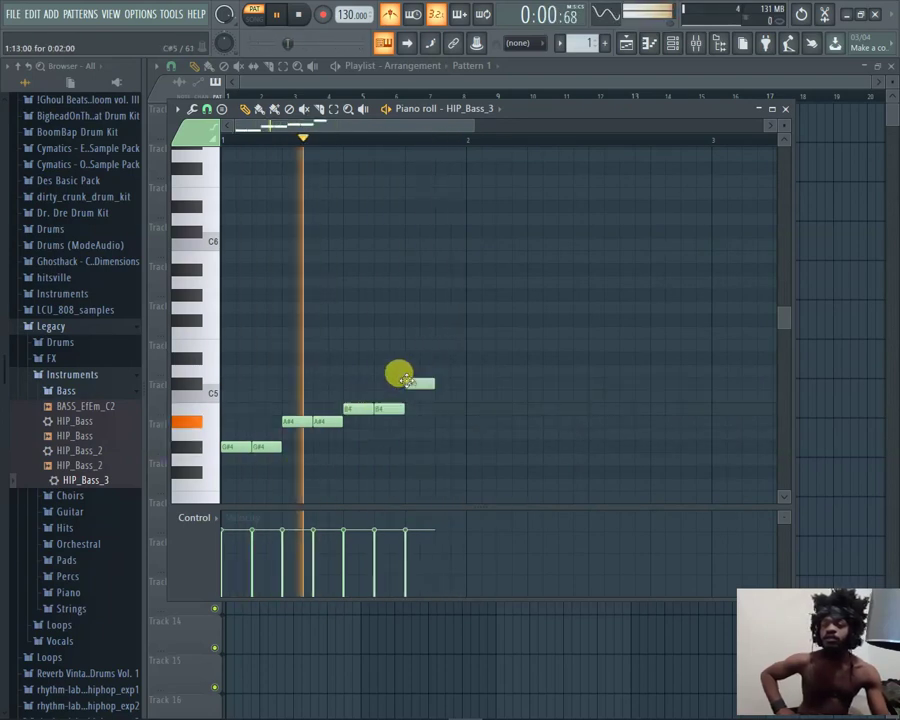
{"action": "left_click", "coordinate": [438, 383]}
{"action": "left_click", "coordinate": [471, 358]}
{"action": "left_click", "coordinate": [503, 358]}
{"action": "left_click_drag", "start_coordinate": [517, 358], "coordinate": [500, 356]}
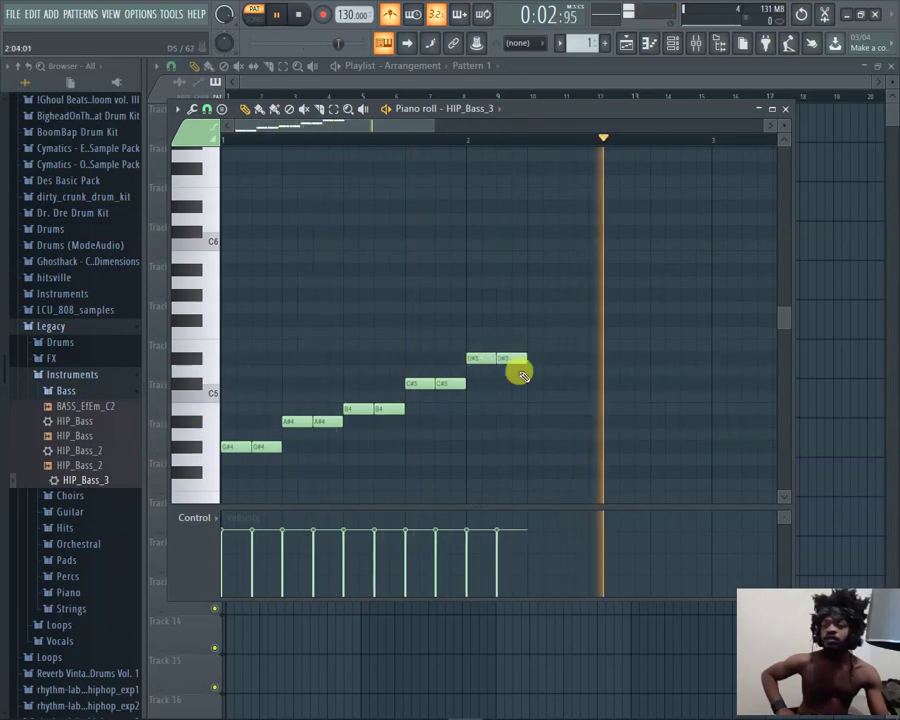
Finish bar 2 with two descending C#5 notes, one B4 note, and an A#4 note at 2:13 after a short gap
{"action": "left_click", "coordinate": [535, 383]}
{"action": "left_click", "coordinate": [565, 385]}
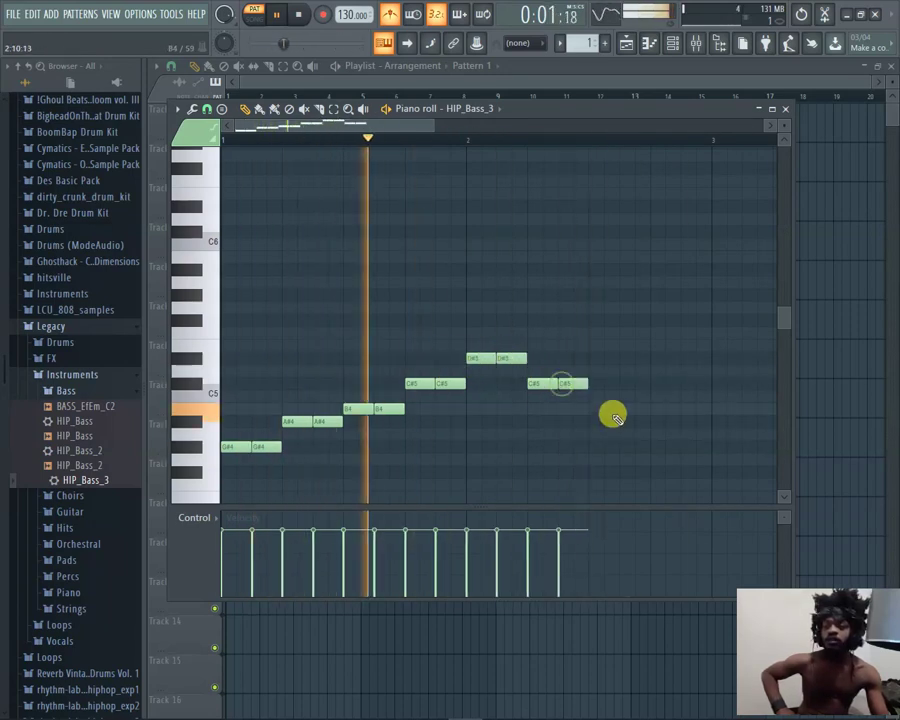
{"action": "left_click", "coordinate": [594, 408]}
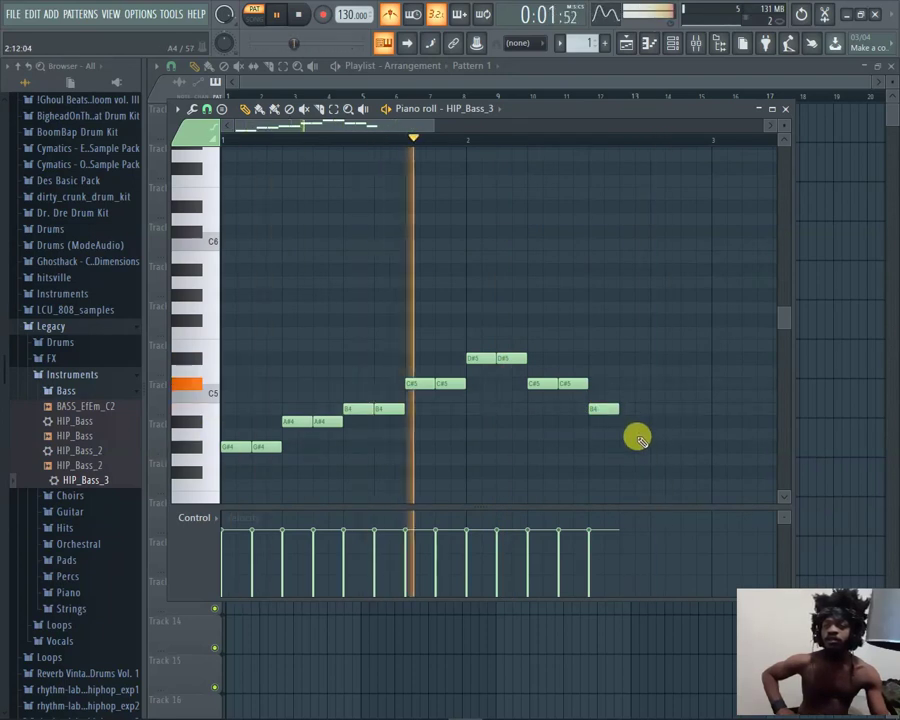
{"action": "left_click", "coordinate": [640, 434]}
{"action": "left_click_drag", "start_coordinate": [647, 436], "coordinate": [672, 437]}
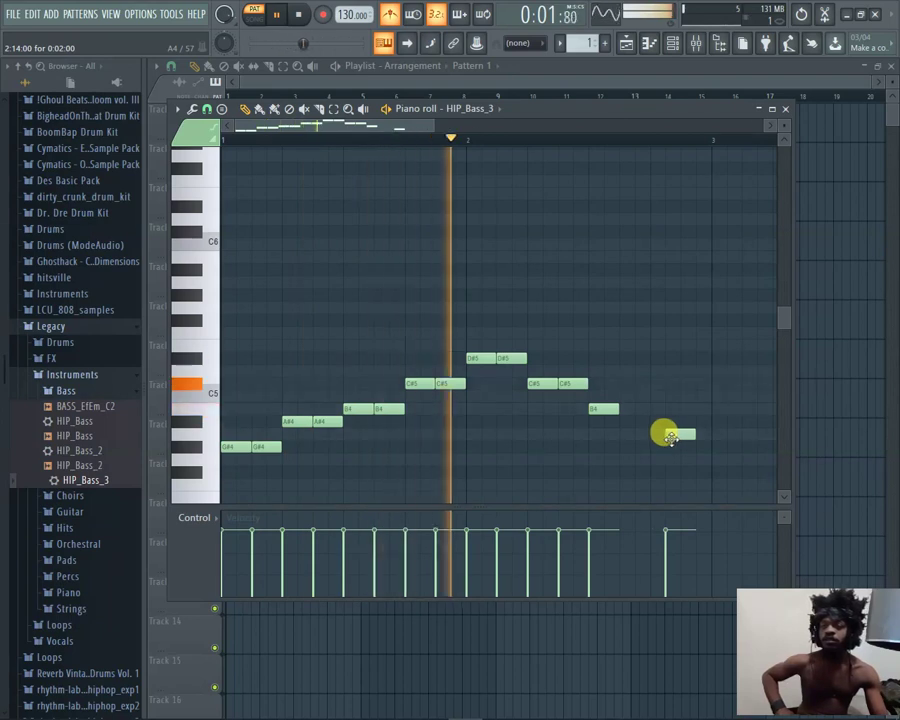
{"action": "left_click_drag", "start_coordinate": [669, 437], "coordinate": [654, 436]}
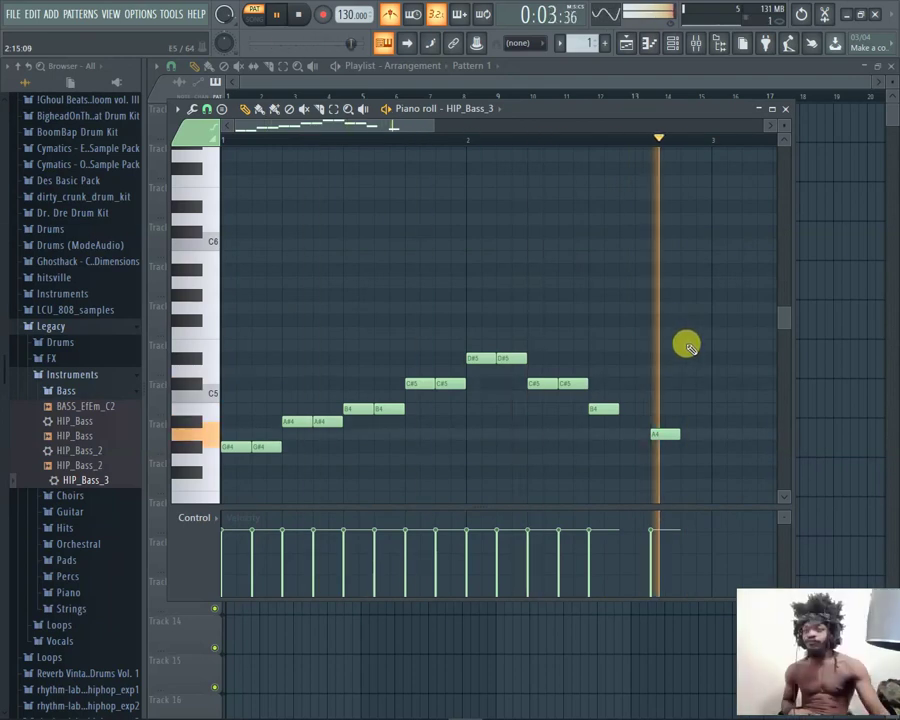
{"action": "left_click_drag", "start_coordinate": [658, 433], "coordinate": [660, 418]}
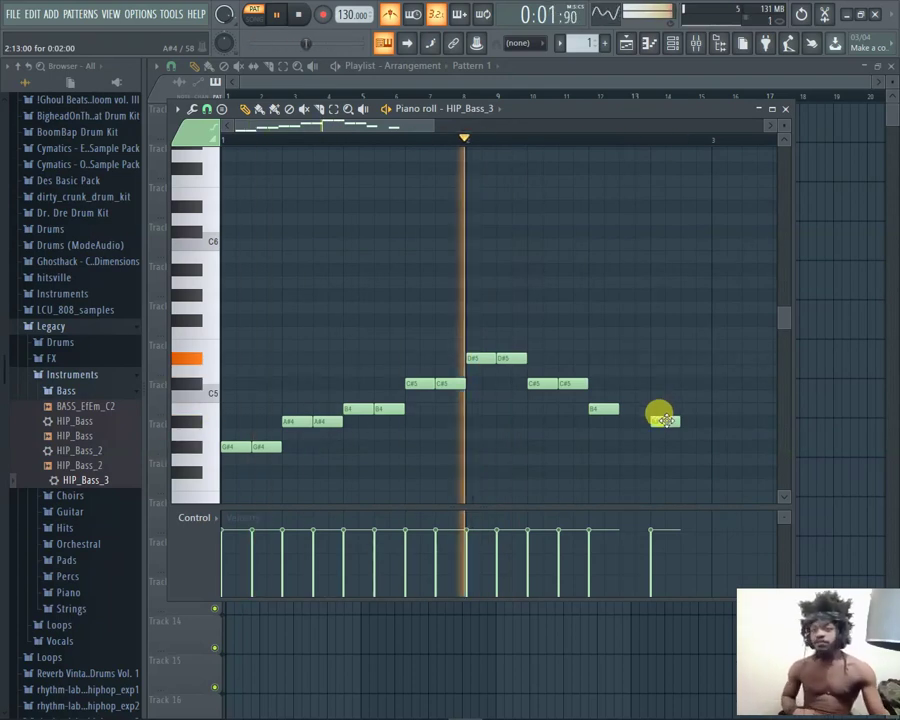
Minimise the piano roll and place Pattern 1 on Track 1 of the playlist at bar 1
{"action": "left_click", "coordinate": [759, 107]}
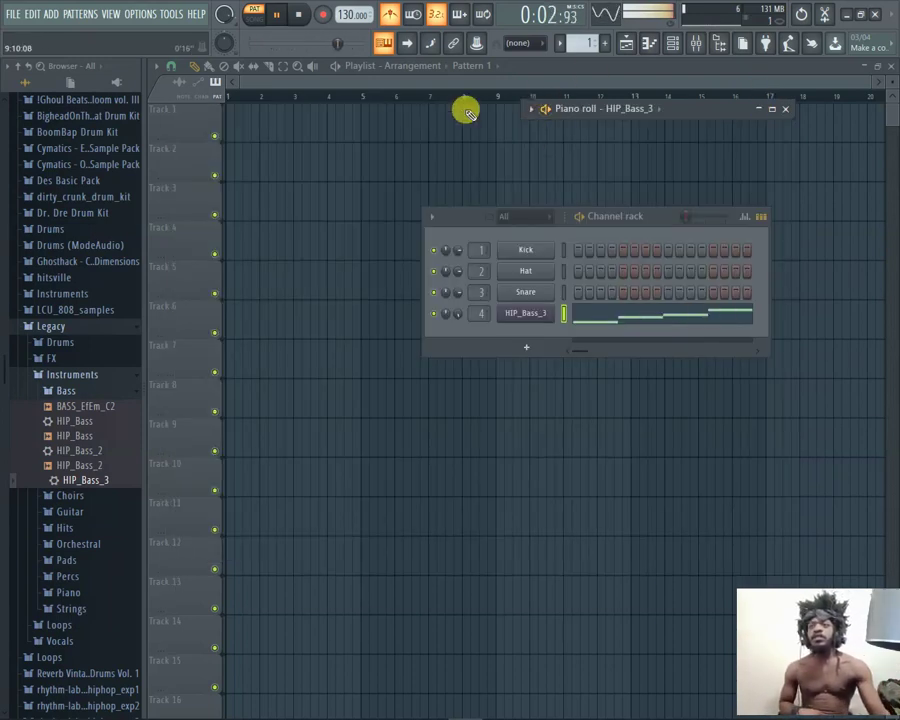
{"action": "left_click", "coordinate": [252, 125]}
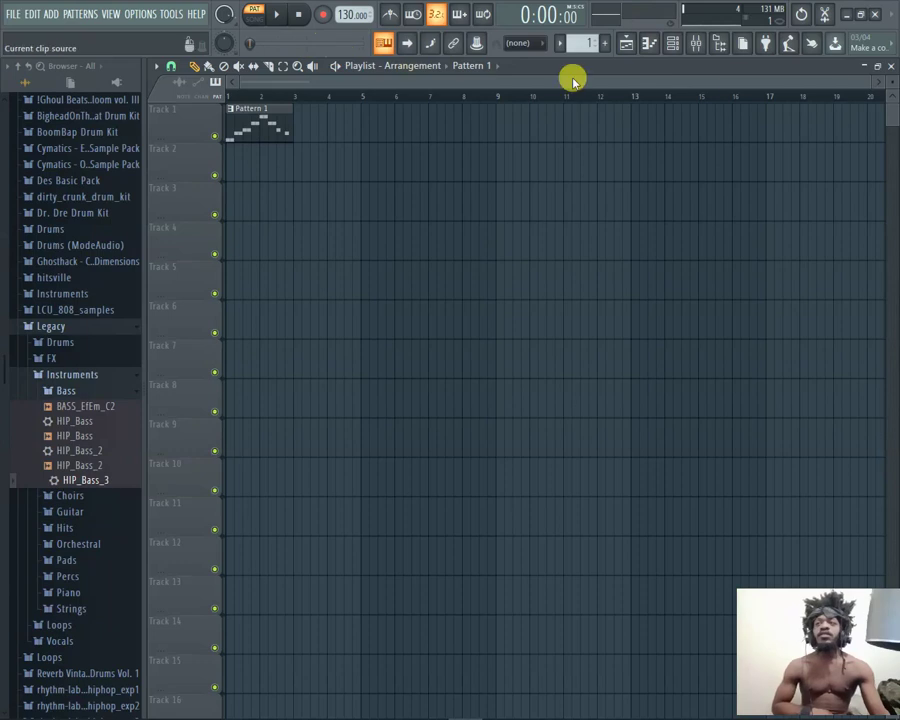
Try placing the Kick Basic sample as an audio clip on playlist Track 8
{"action": "left_click", "coordinate": [679, 42]}
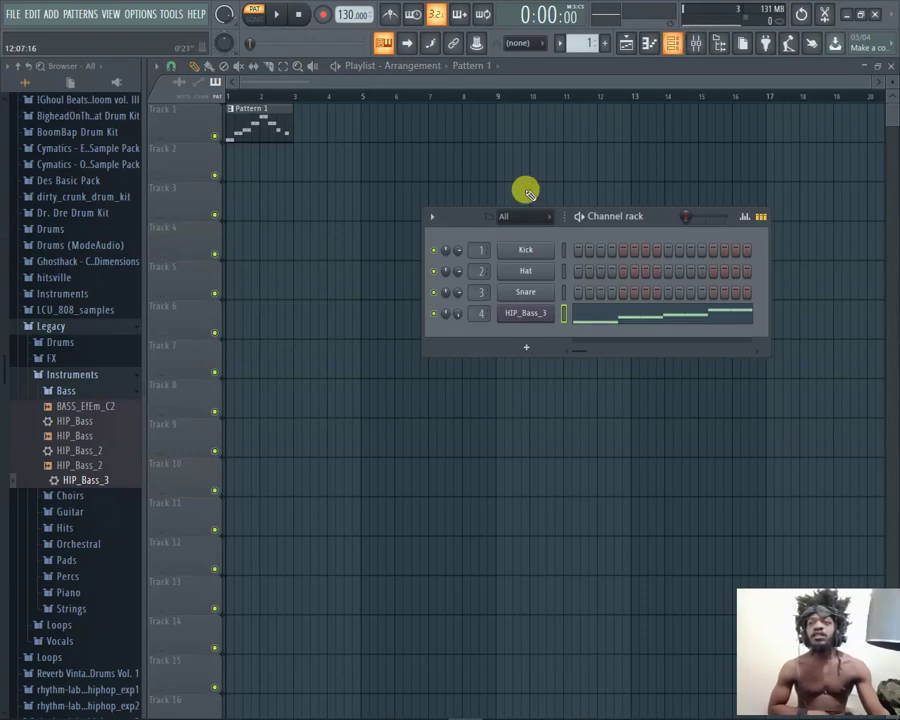
{"action": "left_click", "coordinate": [531, 248]}
{"action": "left_click_drag", "start_coordinate": [380, 422], "coordinate": [397, 402]}
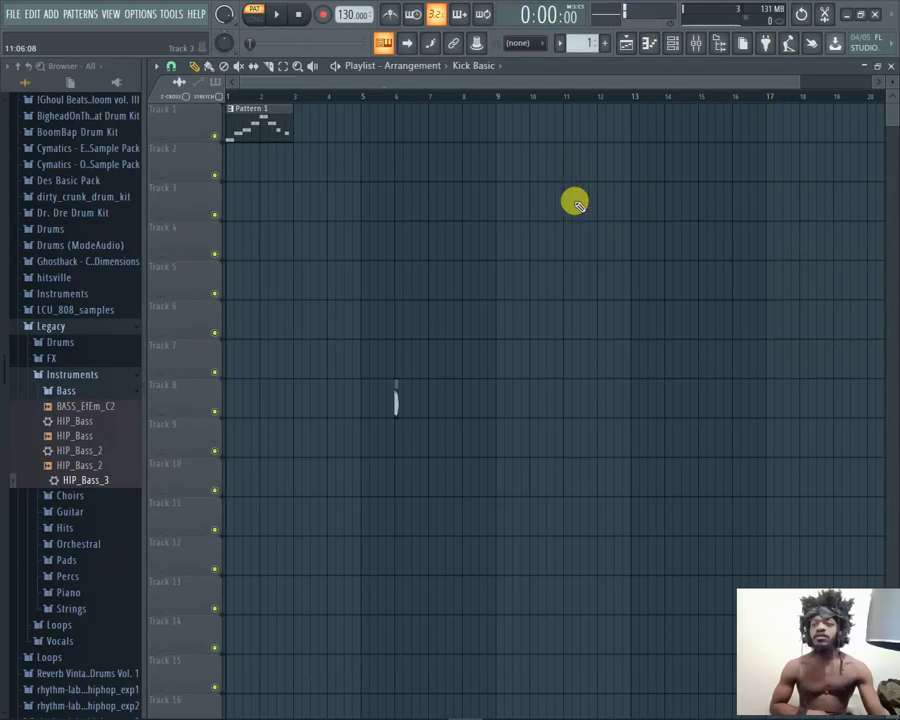
Show the channel rack and set its display filter to Unsorted
{"action": "left_click", "coordinate": [675, 43]}
{"action": "left_click", "coordinate": [529, 218]}
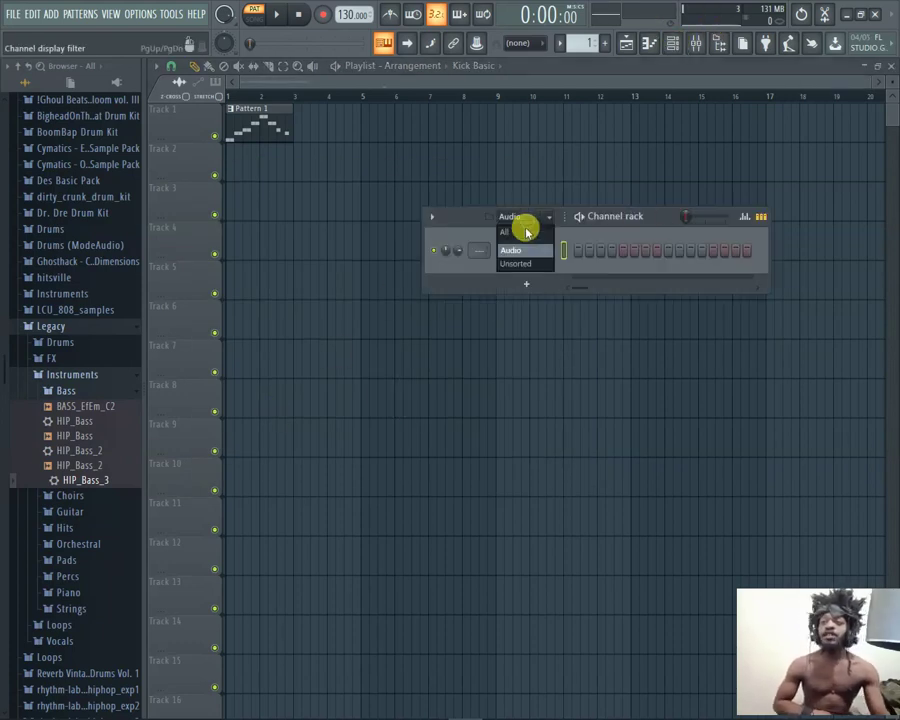
{"action": "left_click", "coordinate": [524, 265]}
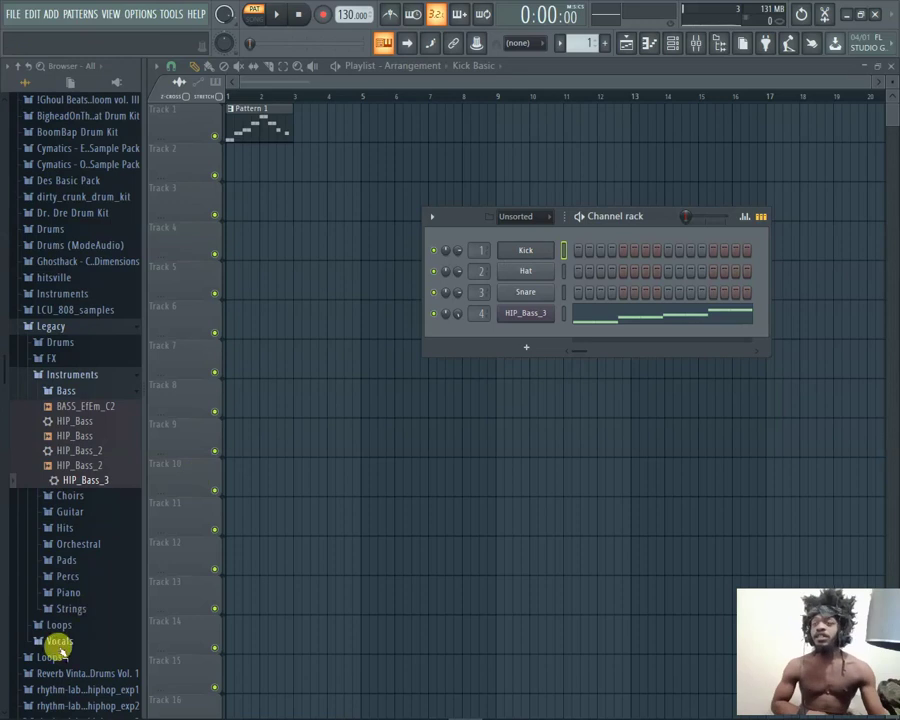
Find Des Basic Pack in the browser and expand its Kicks folder
{"action": "scroll", "coordinate": [84, 538], "scroll_direction": "down", "scroll_amount": 4}
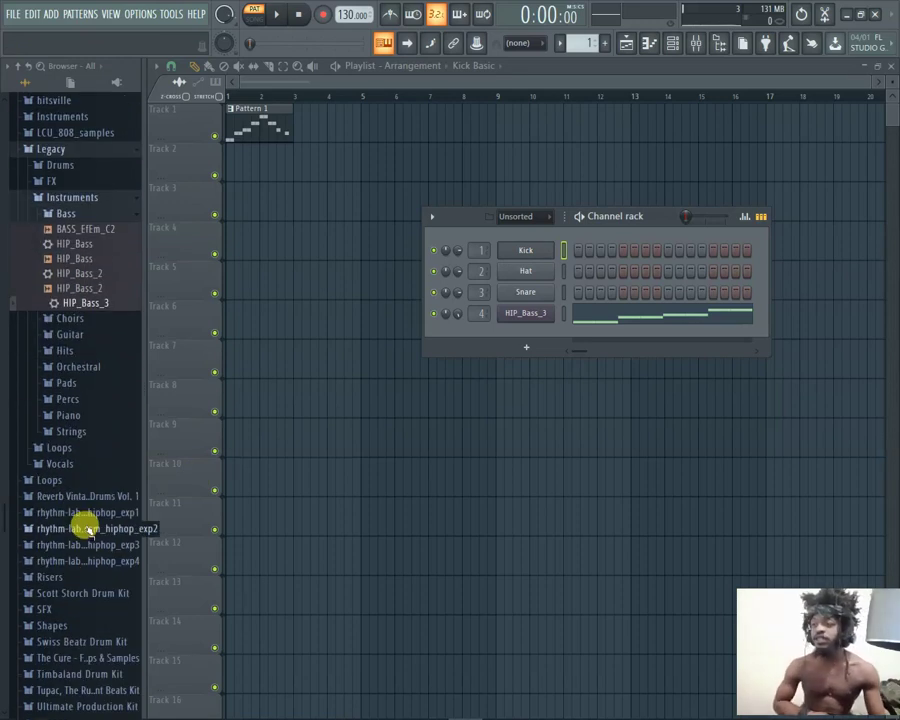
{"action": "scroll", "coordinate": [88, 530], "scroll_direction": "down", "scroll_amount": 2}
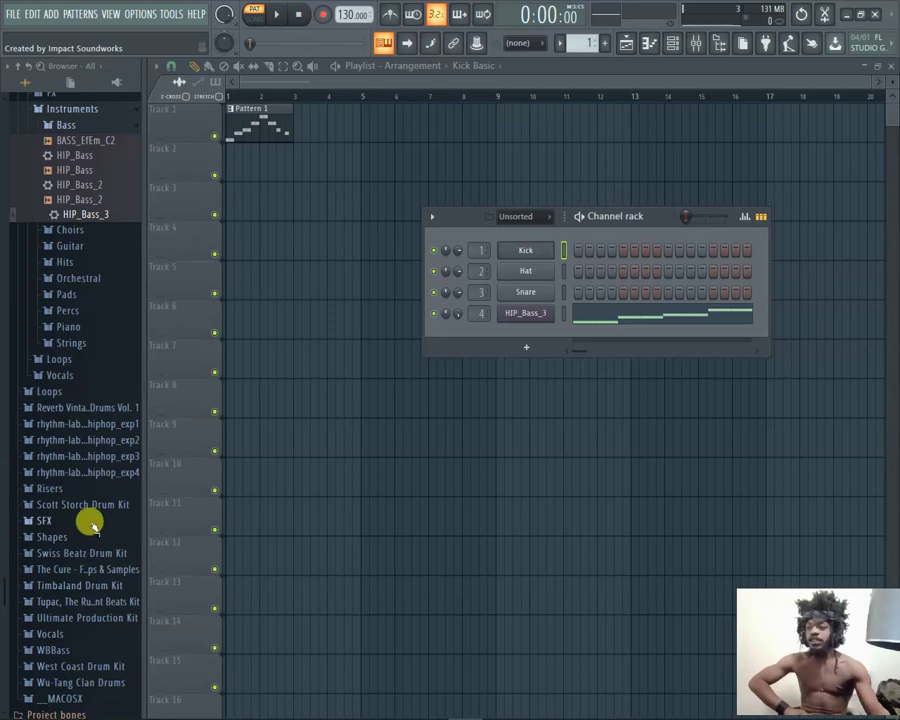
{"action": "scroll", "coordinate": [118, 480], "scroll_direction": "up", "scroll_amount": 1}
{"action": "scroll", "coordinate": [118, 482], "scroll_direction": "up", "scroll_amount": 4}
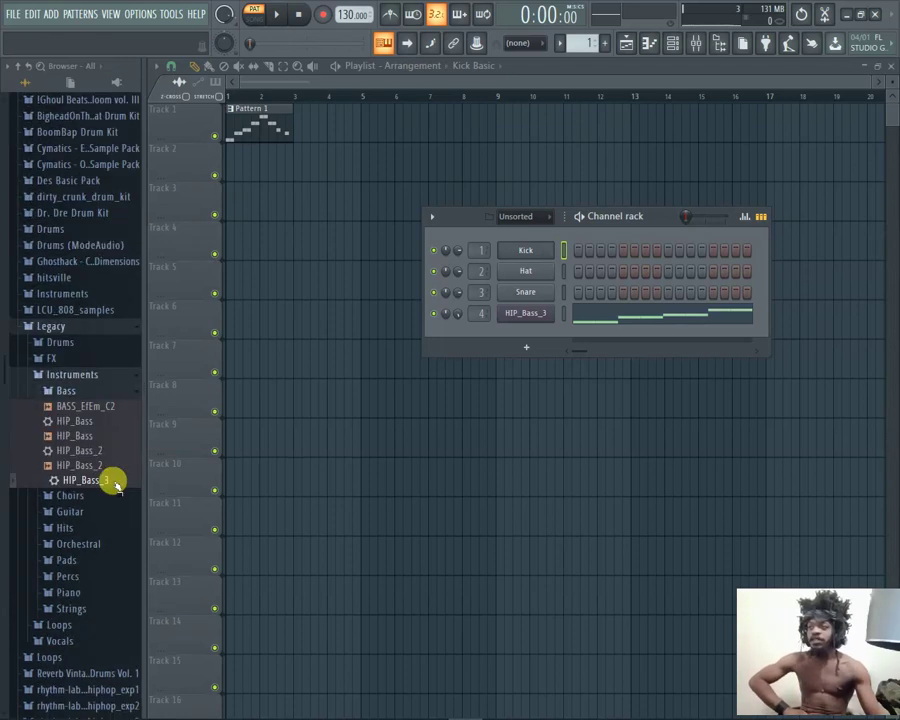
{"action": "left_click", "coordinate": [100, 181]}
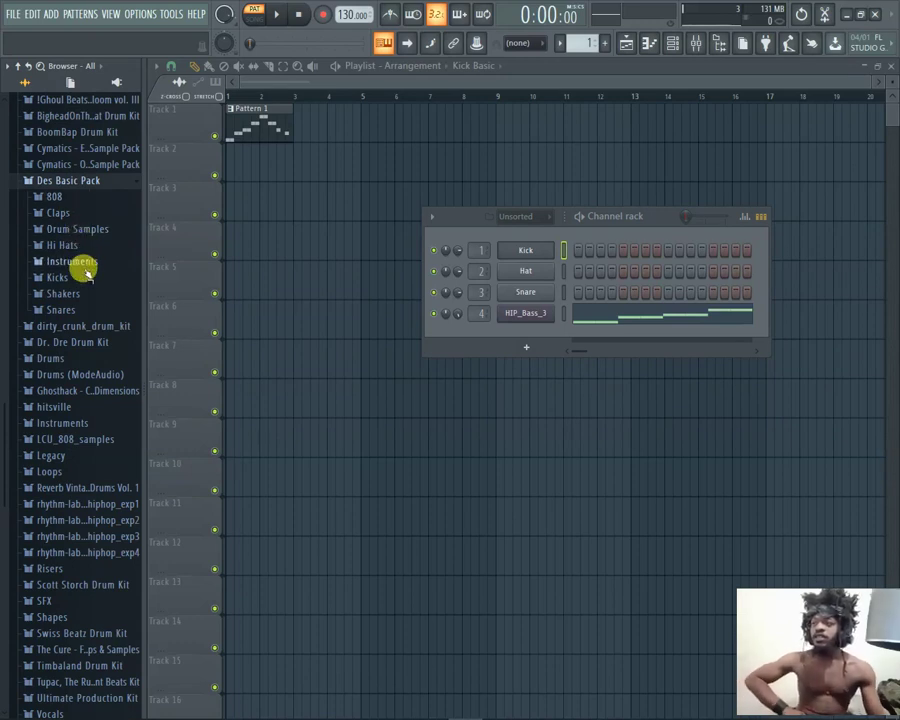
{"action": "left_click", "coordinate": [60, 278]}
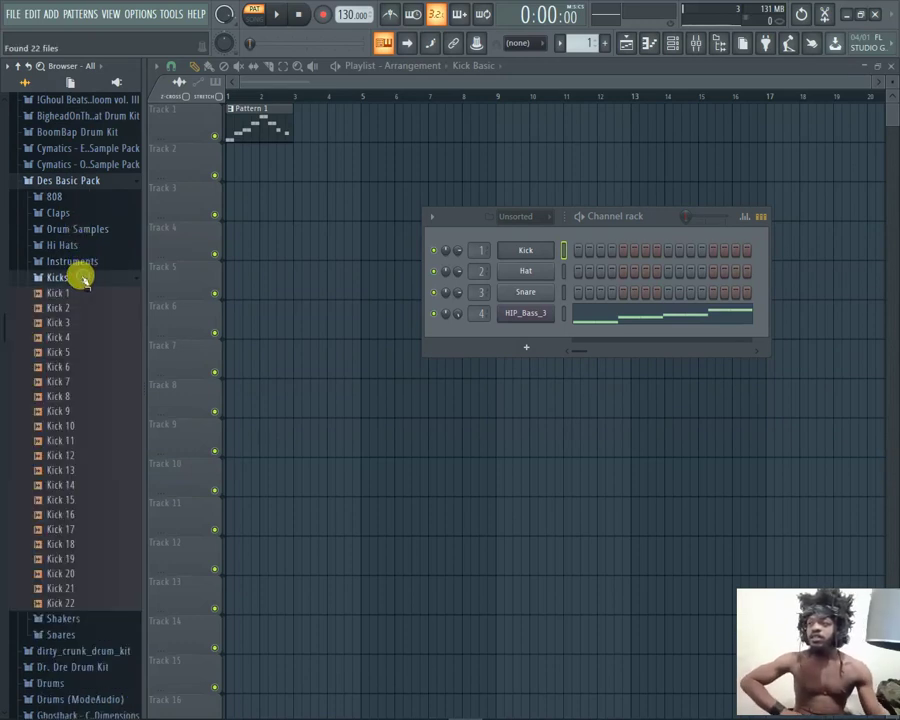
Audition the kick samples with the bassline playing and load Kick 20 into the Kick channel
{"action": "left_click", "coordinate": [54, 457]}
{"action": "left_click", "coordinate": [62, 441]}
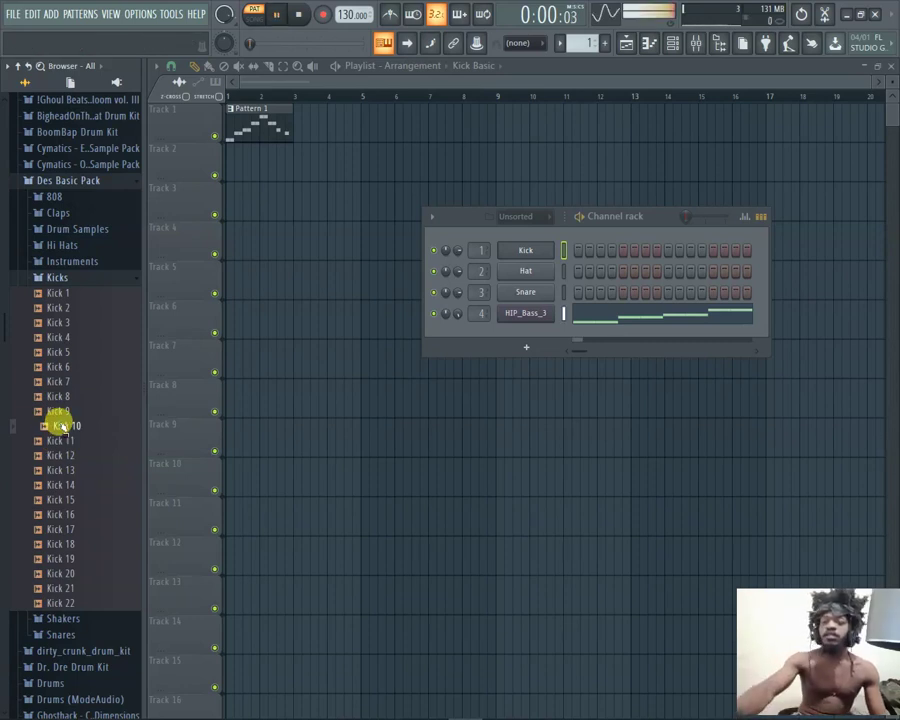
{"action": "left_click", "coordinate": [60, 411]}
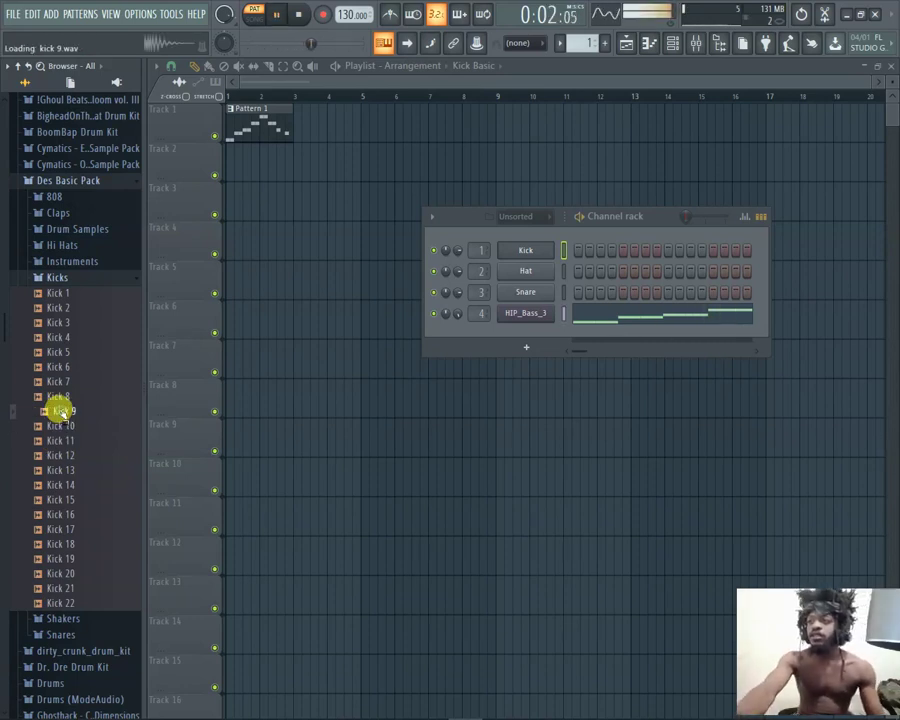
{"action": "left_click", "coordinate": [55, 369]}
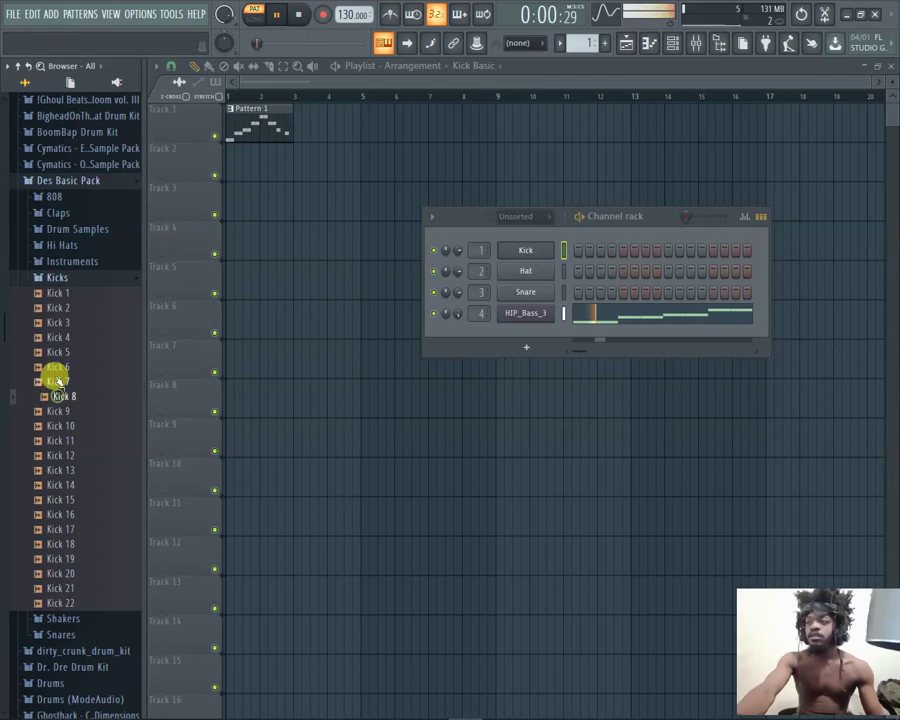
{"action": "left_click", "coordinate": [58, 354]}
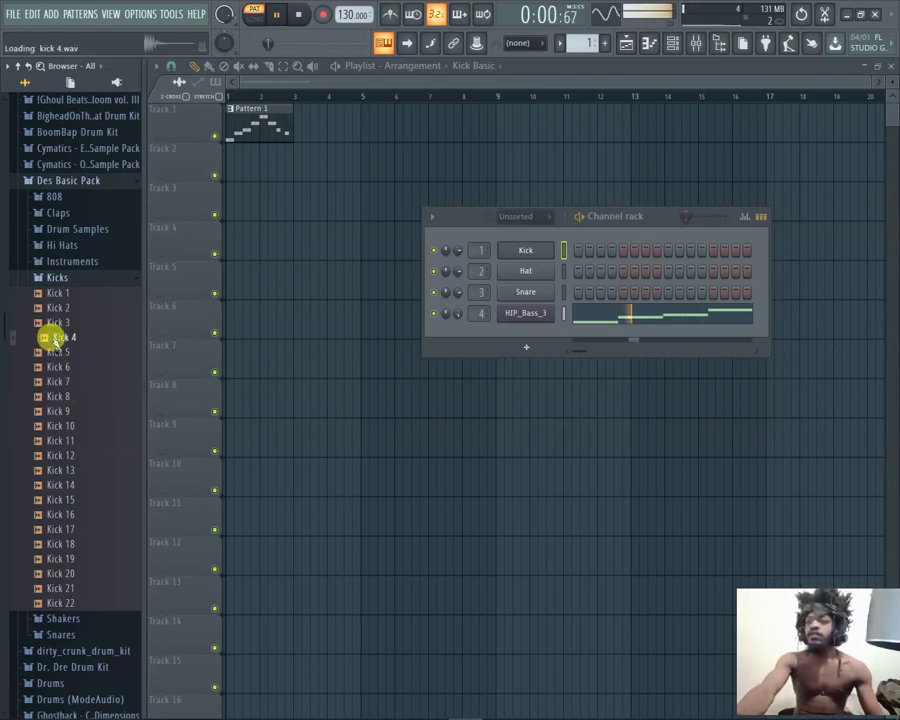
{"action": "left_click", "coordinate": [54, 322]}
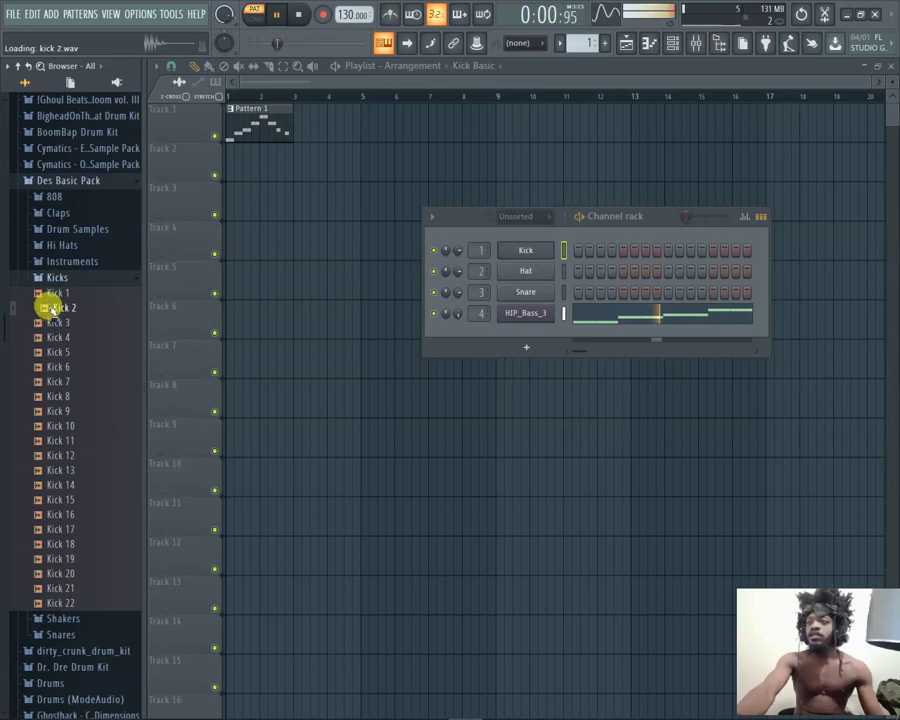
{"action": "left_click", "coordinate": [51, 294]}
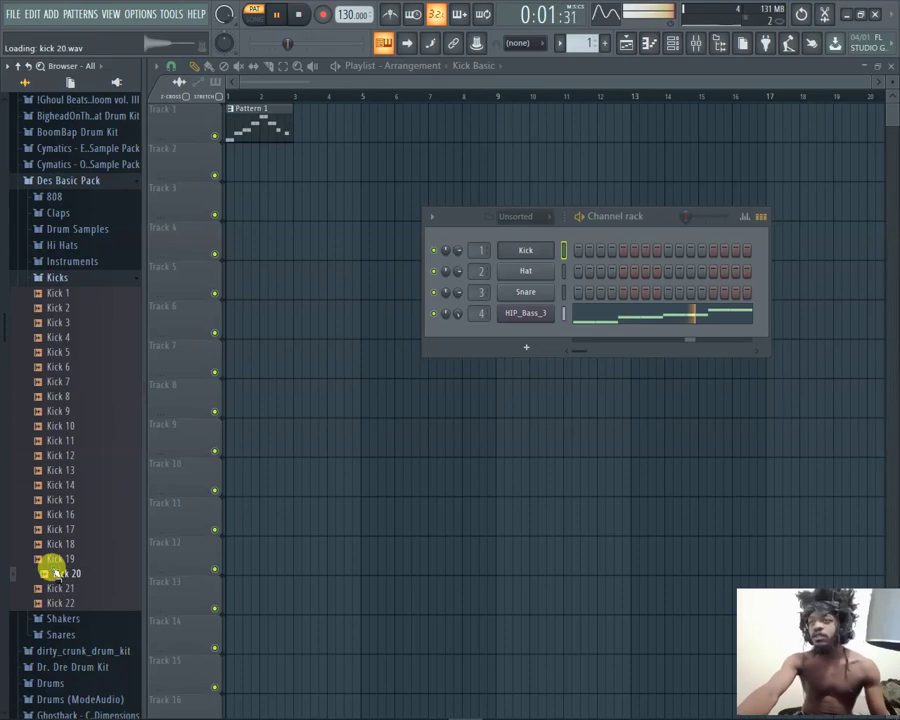
{"action": "left_click_drag", "start_coordinate": [47, 572], "coordinate": [553, 255]}
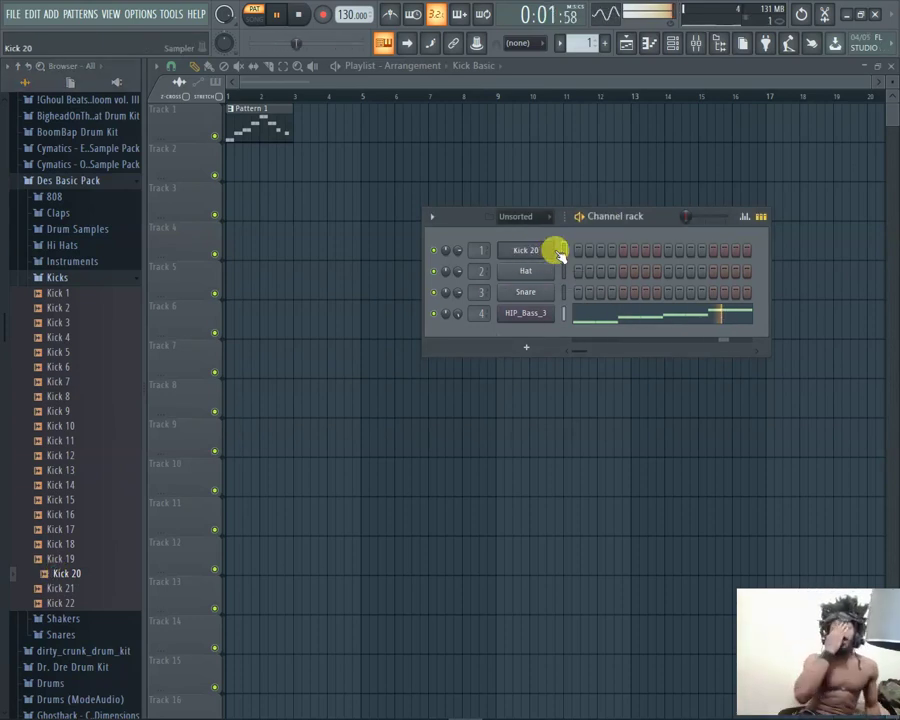
Collapse the Kicks folder, audition samples in the Snares folder and load Snare 2 into the Snare channel
{"action": "left_click", "coordinate": [60, 279]}
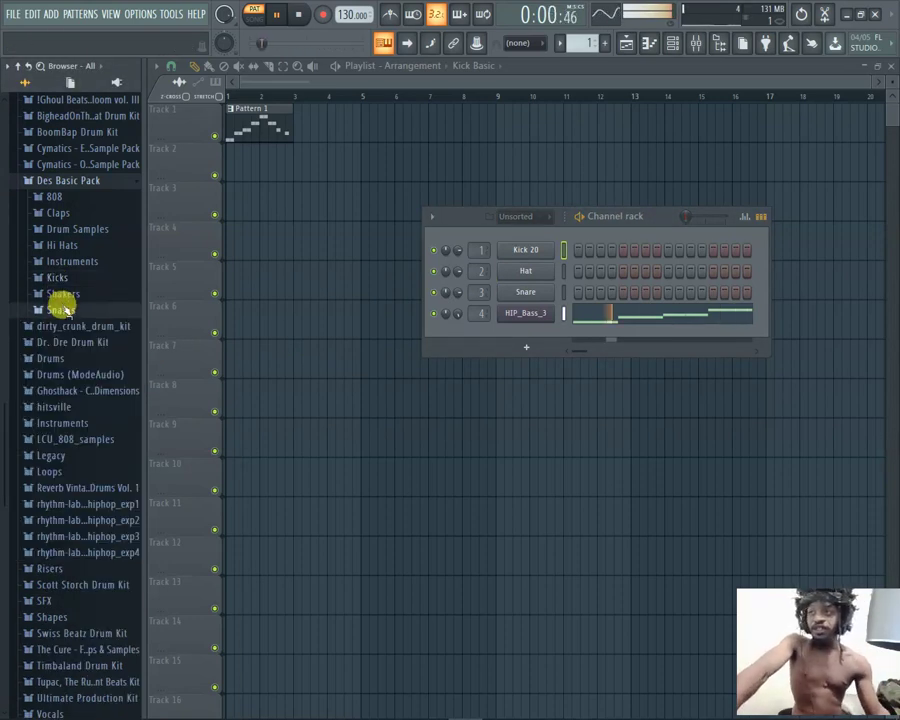
{"action": "left_click", "coordinate": [62, 307]}
{"action": "left_click", "coordinate": [76, 370]}
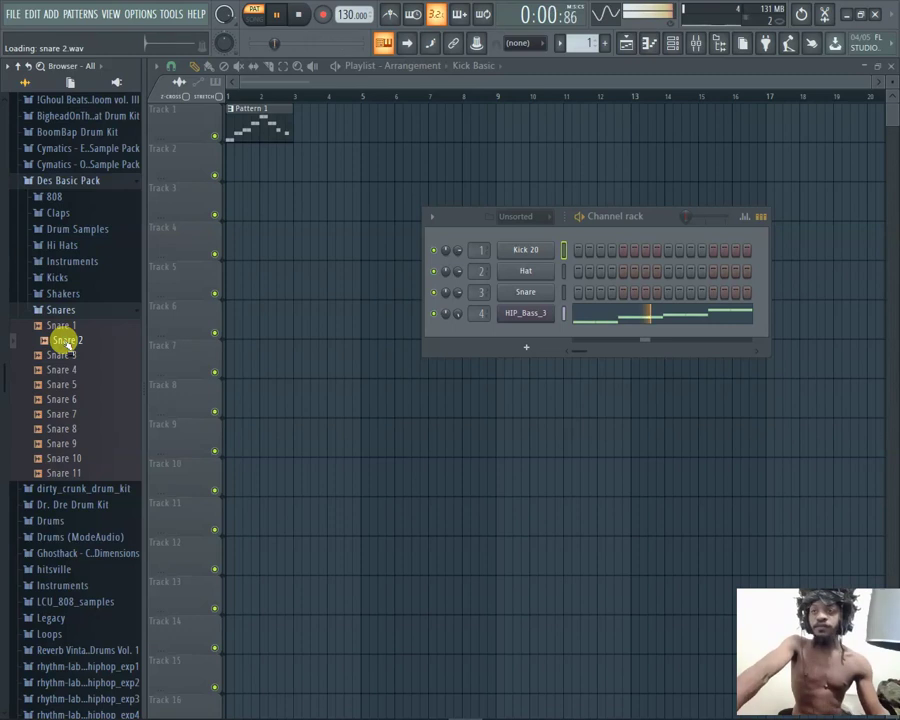
{"action": "left_click_drag", "start_coordinate": [152, 357], "coordinate": [518, 300]}
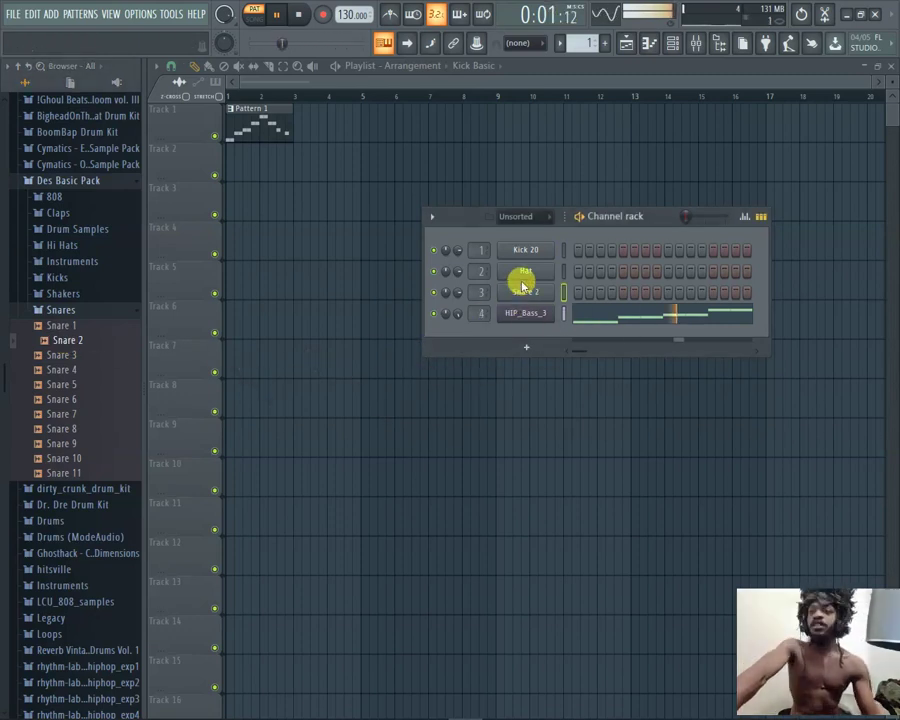
Expand the Hi Hats folder of Des Basic Pack and load Hi Hat 3 into the Hat channel
{"action": "left_click", "coordinate": [58, 246]}
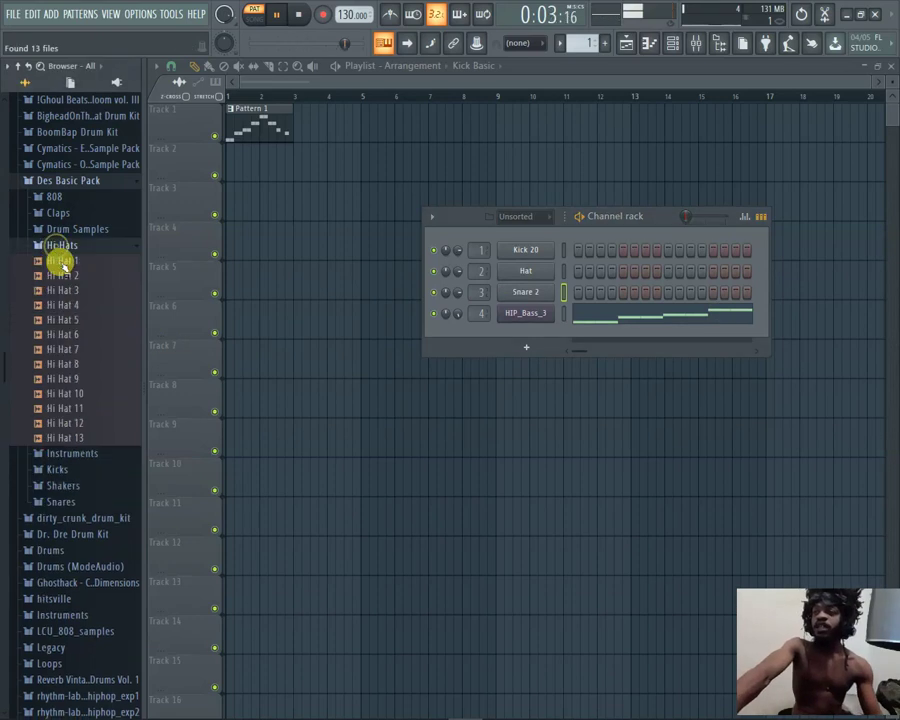
{"action": "left_click_drag", "start_coordinate": [68, 290], "coordinate": [549, 276]}
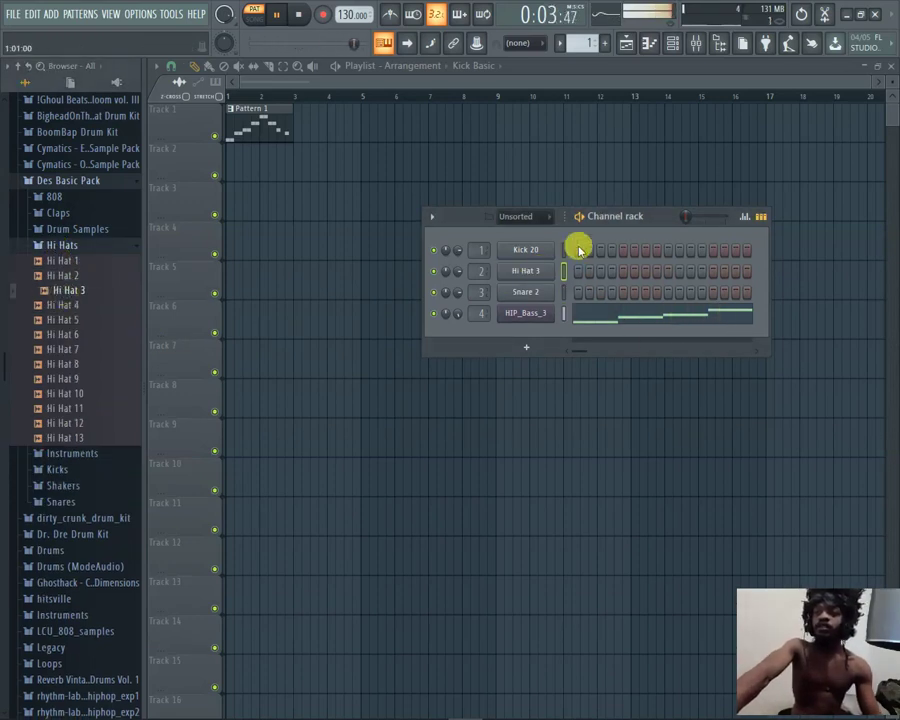
Switch to Pattern 2, place it at the start of Track 2 and show the channel rack
{"action": "scroll", "coordinate": [568, 43], "scroll_direction": "down", "scroll_amount": 1}
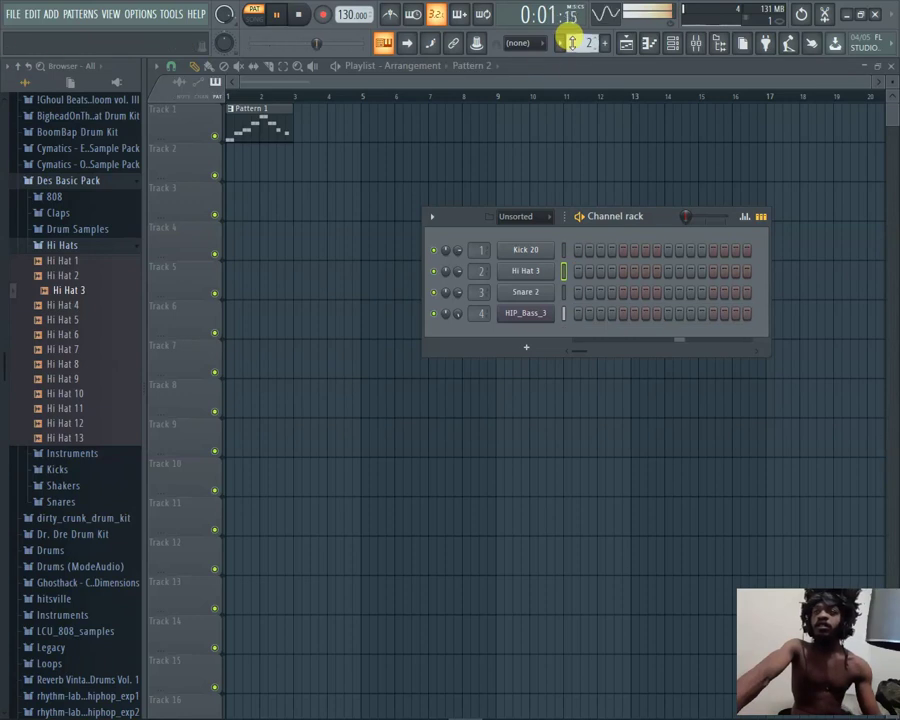
{"action": "left_click", "coordinate": [226, 162]}
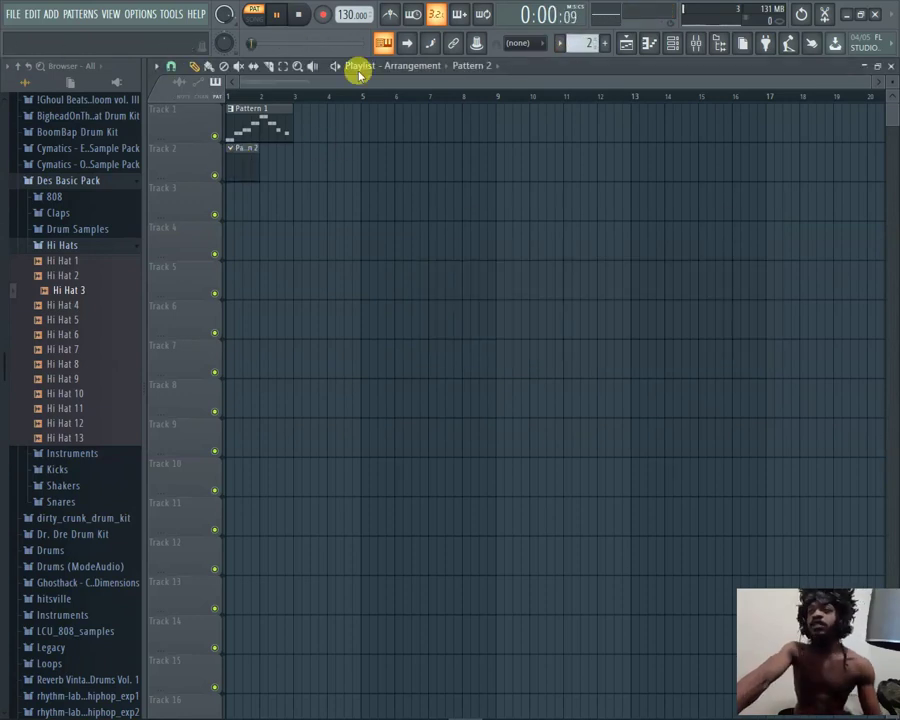
{"action": "left_click", "coordinate": [673, 43]}
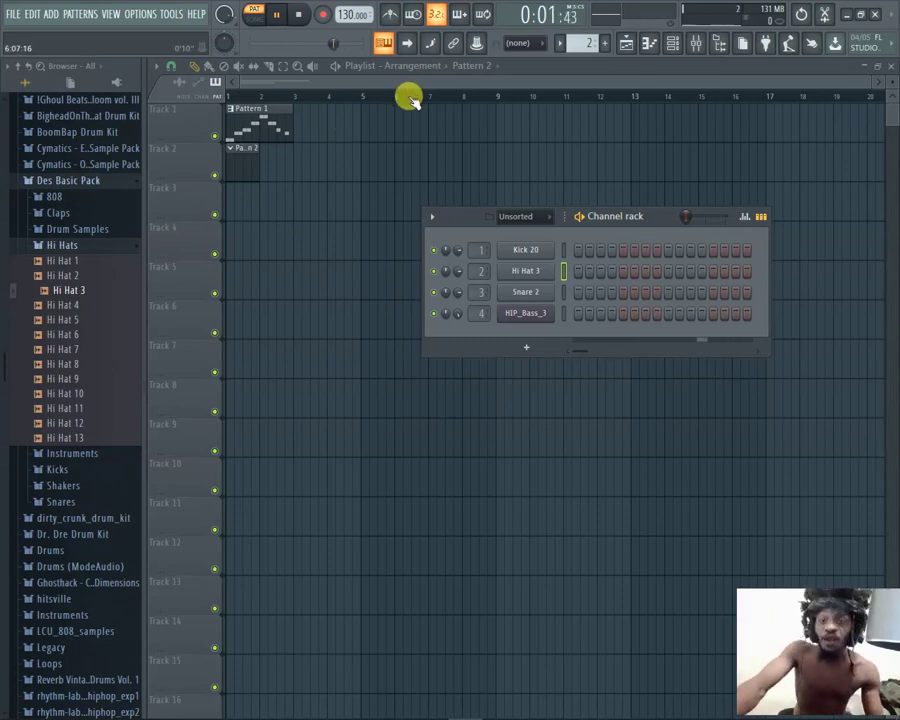
Play the arrangement in song mode and program Kick 20 on steps 1, 5, 9 and 13 of both bars in Pattern 2
{"action": "left_click", "coordinate": [337, 67]}
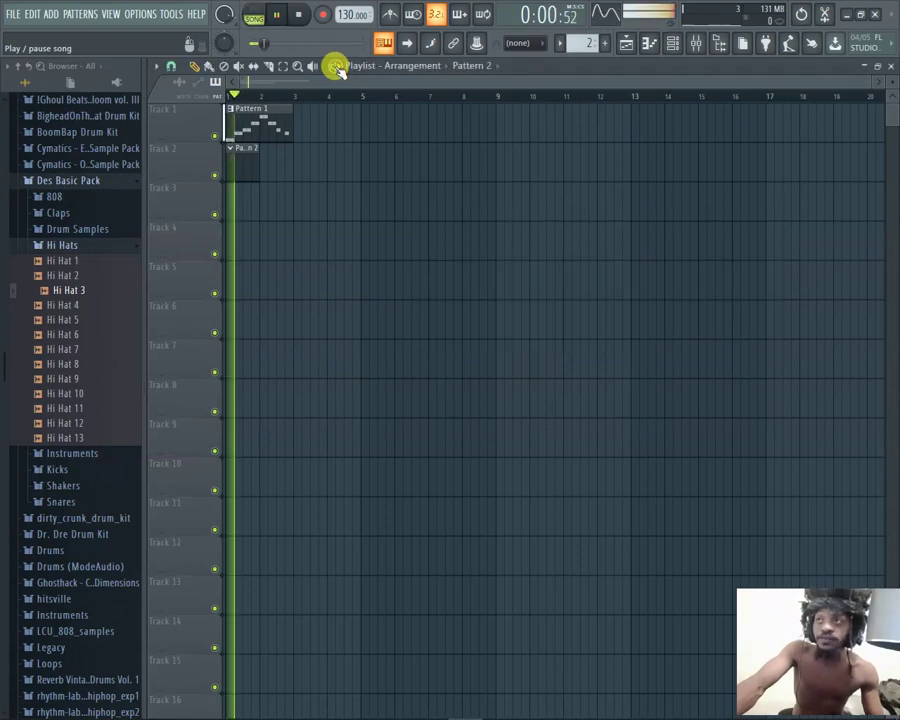
{"action": "left_click", "coordinate": [652, 44]}
{"action": "left_click", "coordinate": [652, 44]}
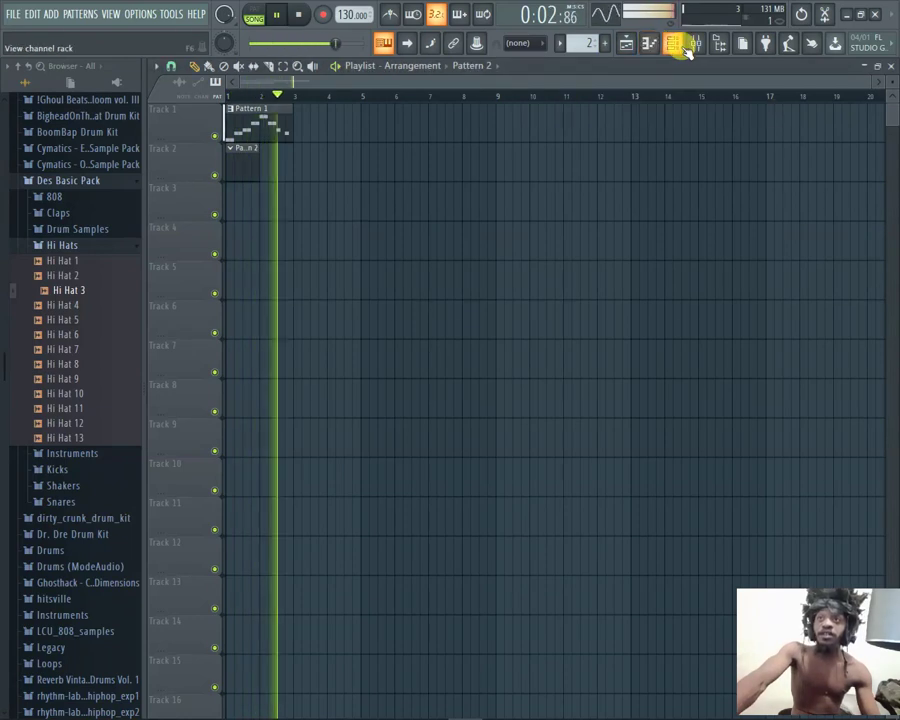
{"action": "left_click", "coordinate": [672, 44]}
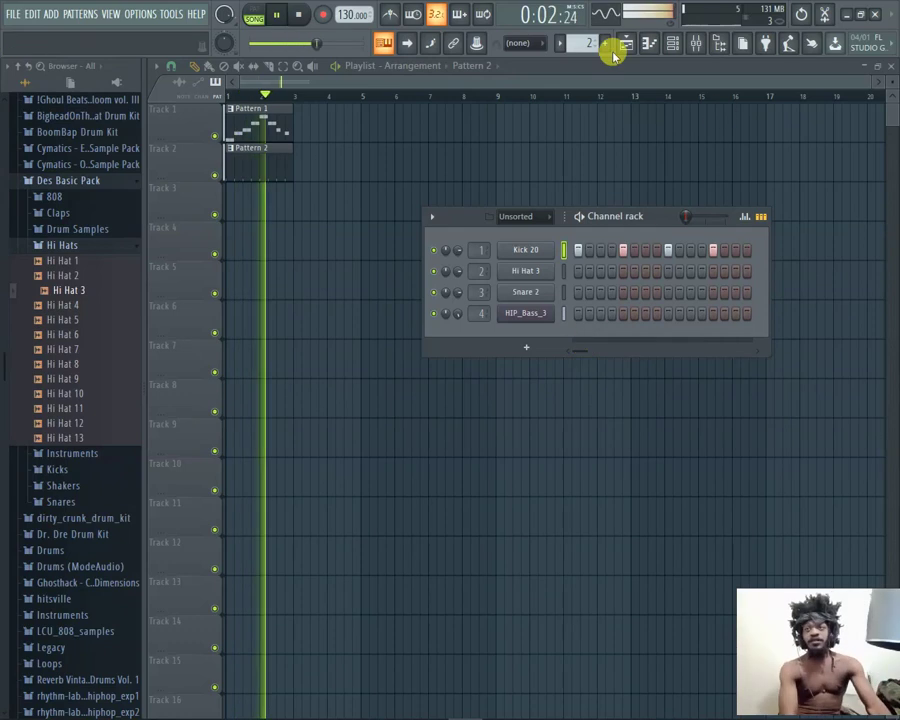
Open the Kick 20 piano roll and try extra C5 kick notes between the second and third beats of bar 1
{"action": "left_click", "coordinate": [648, 42]}
{"action": "scroll", "coordinate": [619, 145], "scroll_direction": "up", "scroll_amount": 4}
{"action": "left_click", "coordinate": [583, 125]}
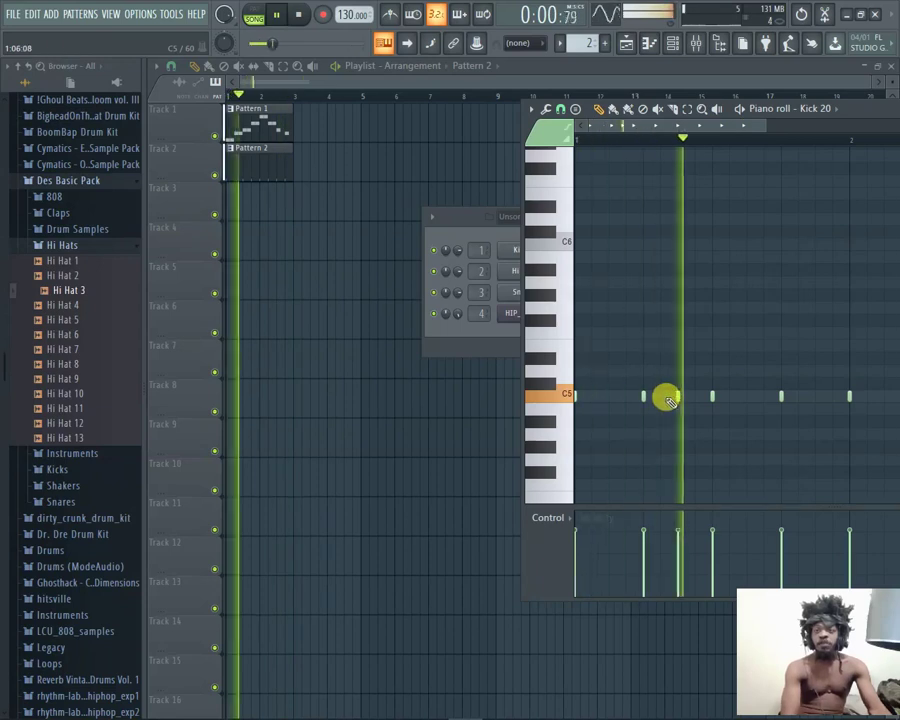
{"action": "left_click", "coordinate": [679, 397]}
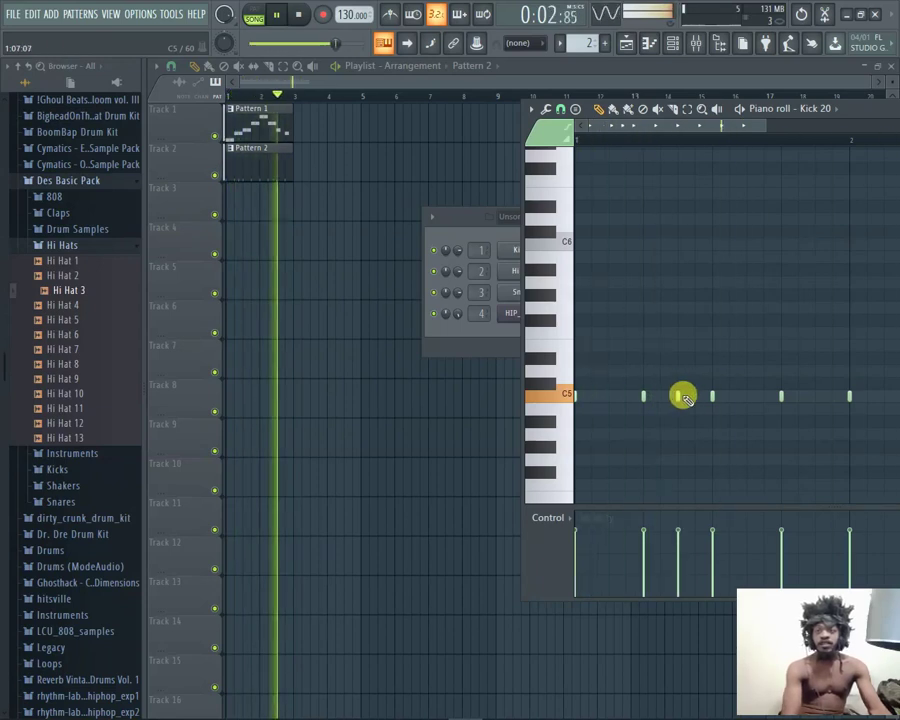
{"action": "left_click", "coordinate": [693, 395]}
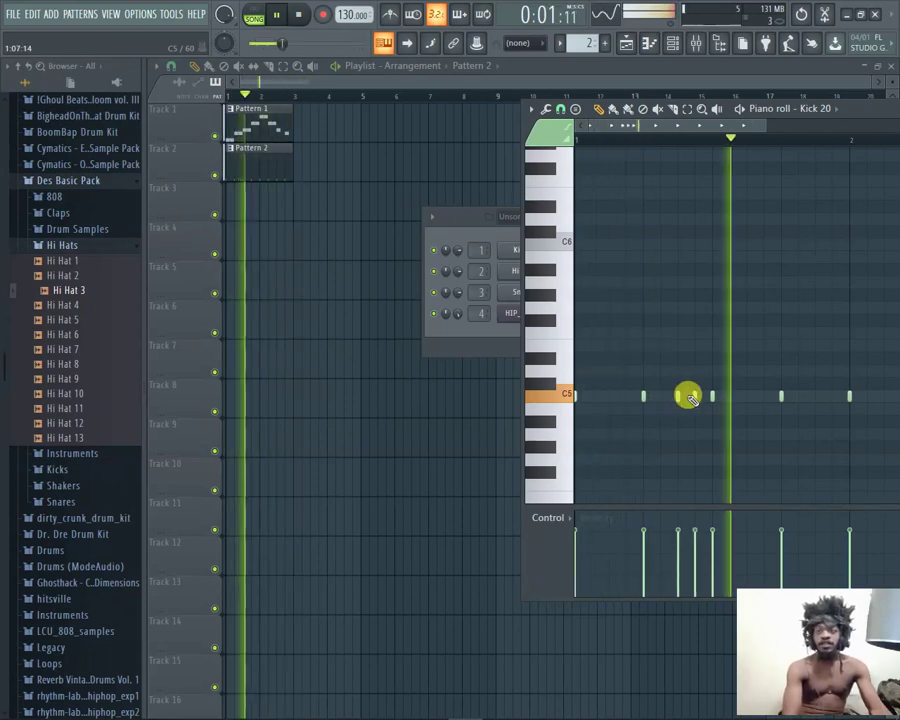
{"action": "right_click", "coordinate": [693, 395]}
Set the piano roll's snap to (none), try freely placed extra kick notes after the third beat and delete them
{"action": "left_click", "coordinate": [560, 110]}
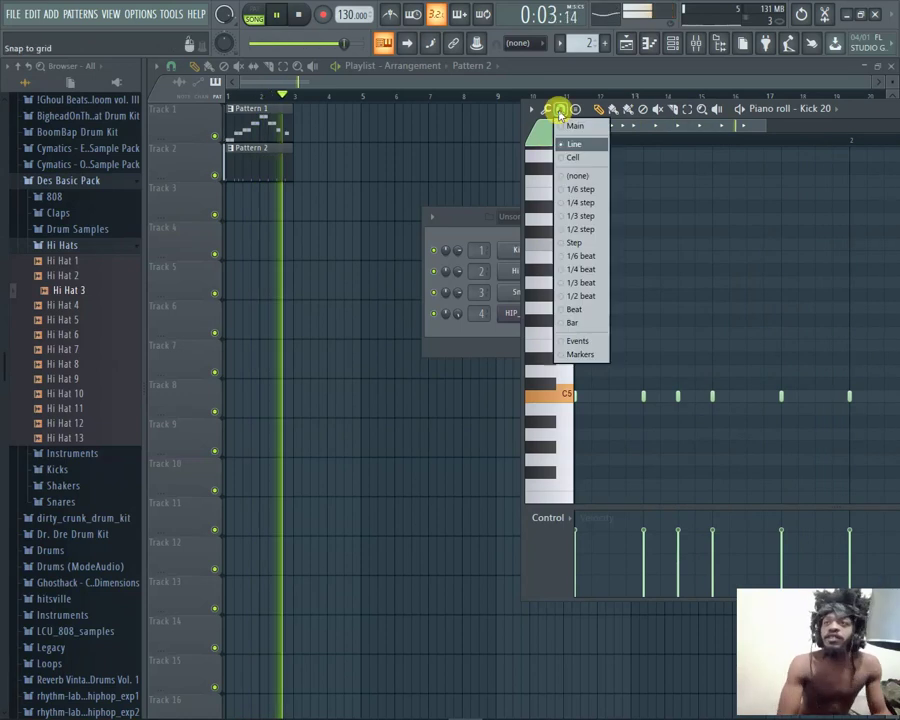
{"action": "left_click", "coordinate": [584, 175]}
{"action": "left_click", "coordinate": [728, 396]}
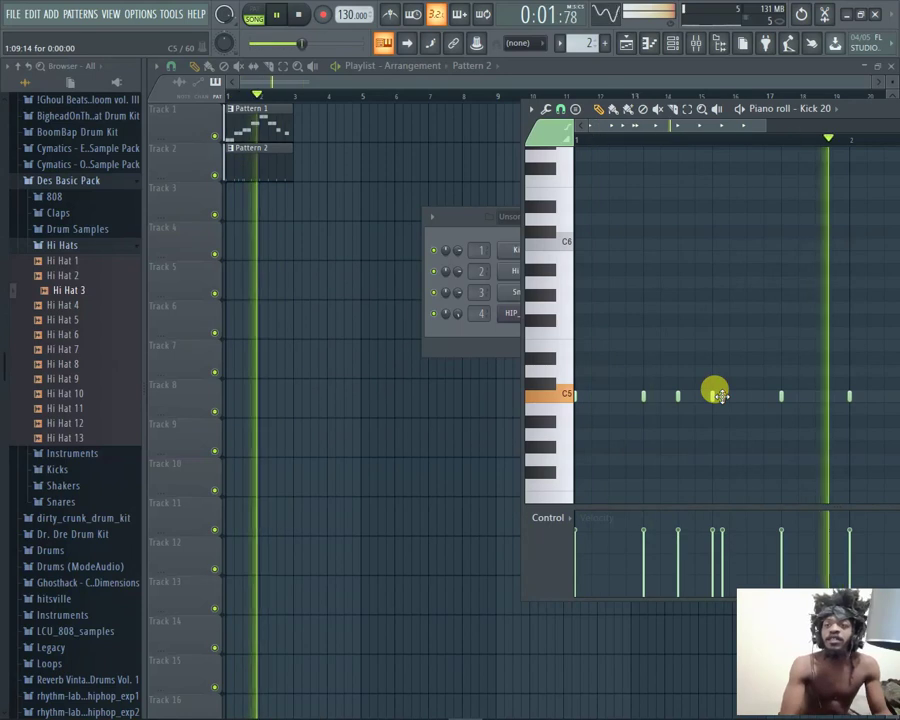
{"action": "left_click", "coordinate": [752, 458]}
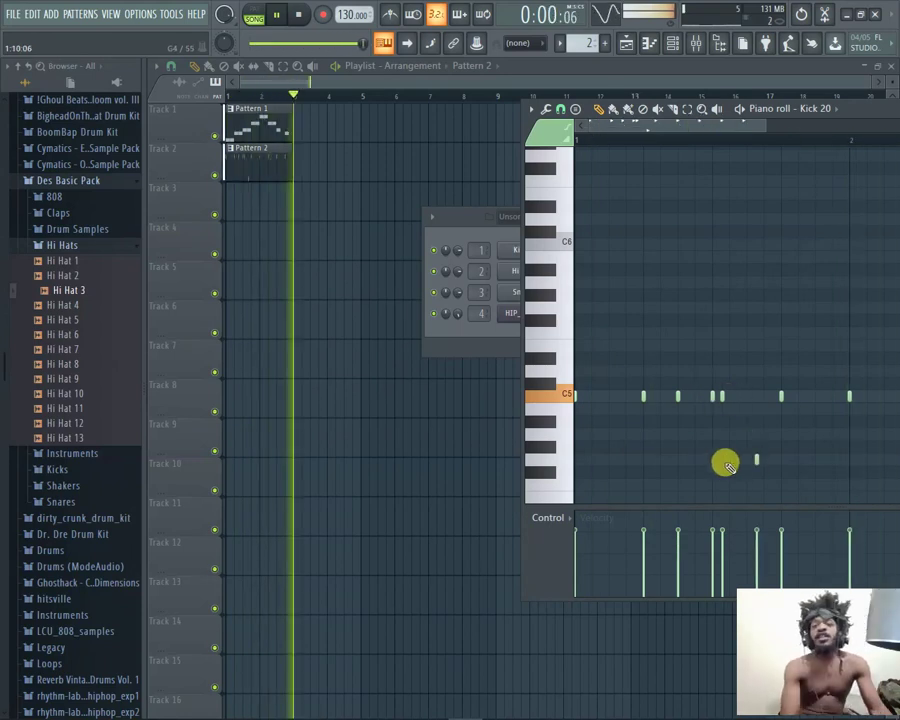
{"action": "right_click", "coordinate": [722, 396]}
{"action": "right_click", "coordinate": [758, 460]}
Reposition the piano roll over the playlist, and close it with the extra off-beat kick note removed
{"action": "left_click_drag", "start_coordinate": [855, 116], "coordinate": [670, 126]}
{"action": "left_click_drag", "start_coordinate": [800, 122], "coordinate": [714, 144]}
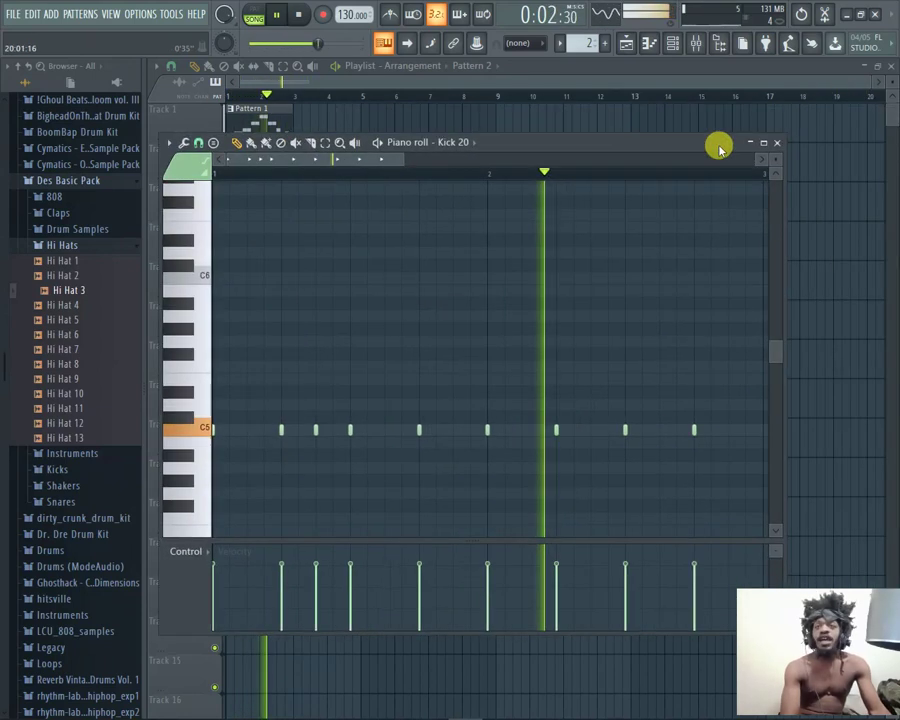
{"action": "left_click", "coordinate": [771, 139]}
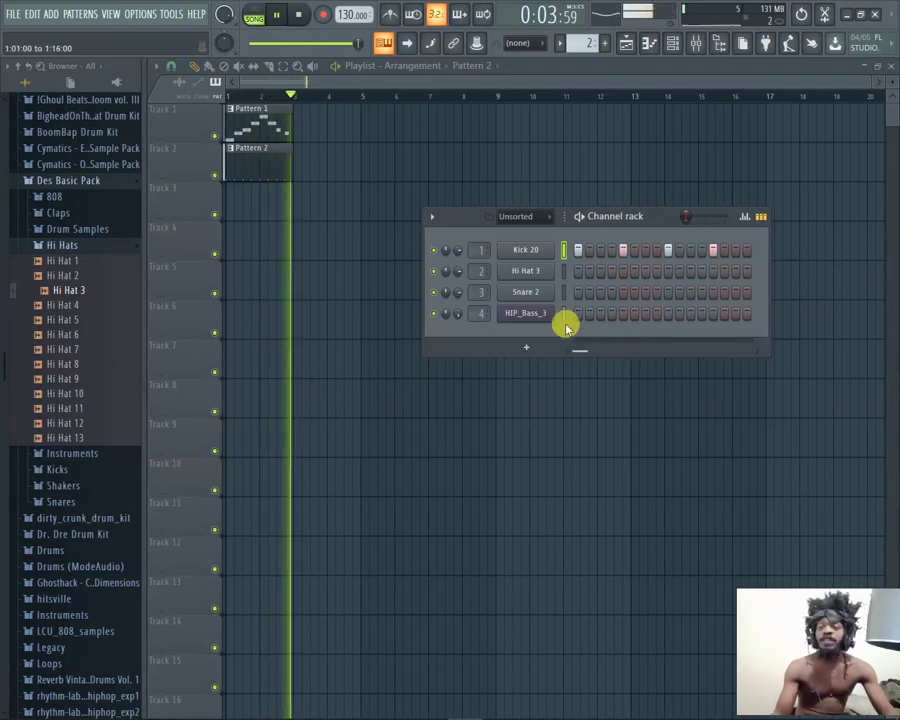
Program Hi Hat 3 on steps 3, 7, 11 and 15 of both bars in Pattern 2
{"action": "left_click", "coordinate": [646, 270]}
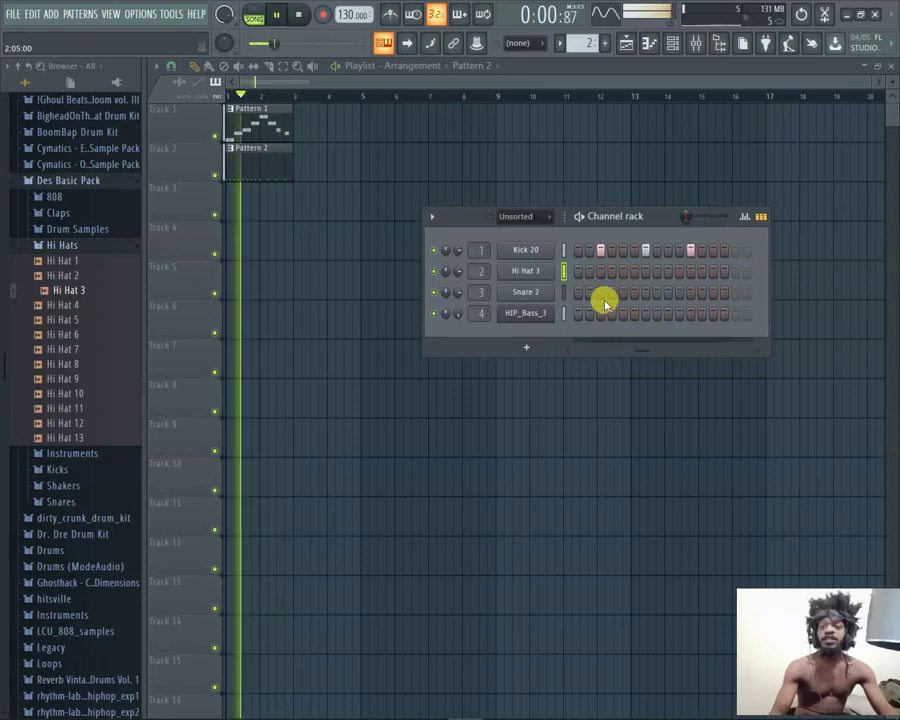
{"action": "left_click_drag", "start_coordinate": [645, 350], "coordinate": [627, 350]}
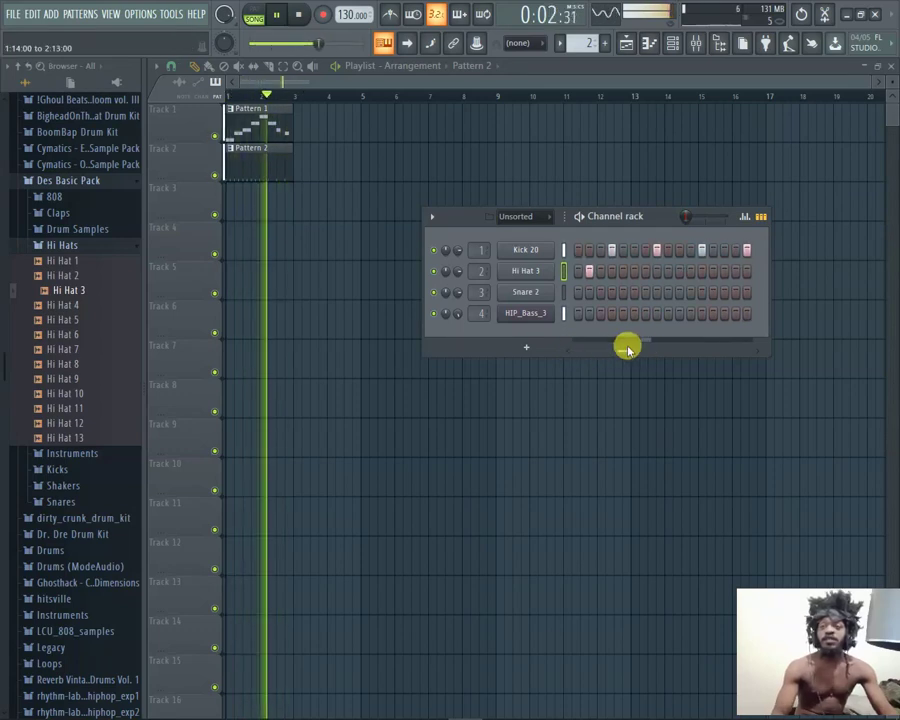
{"action": "left_click", "coordinate": [634, 272]}
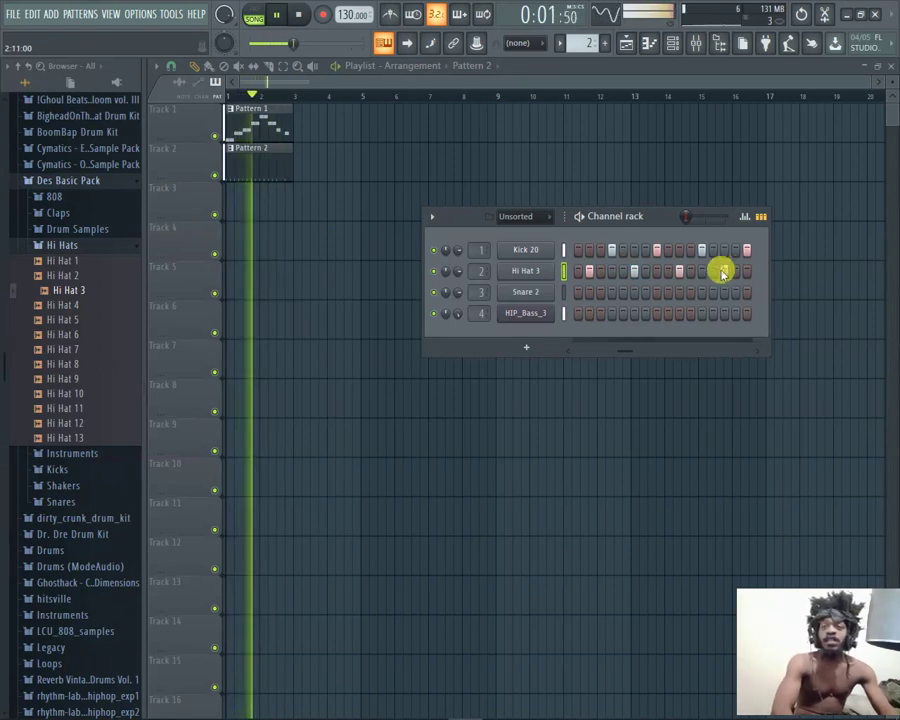
{"action": "left_click_drag", "start_coordinate": [625, 354], "coordinate": [556, 350]}
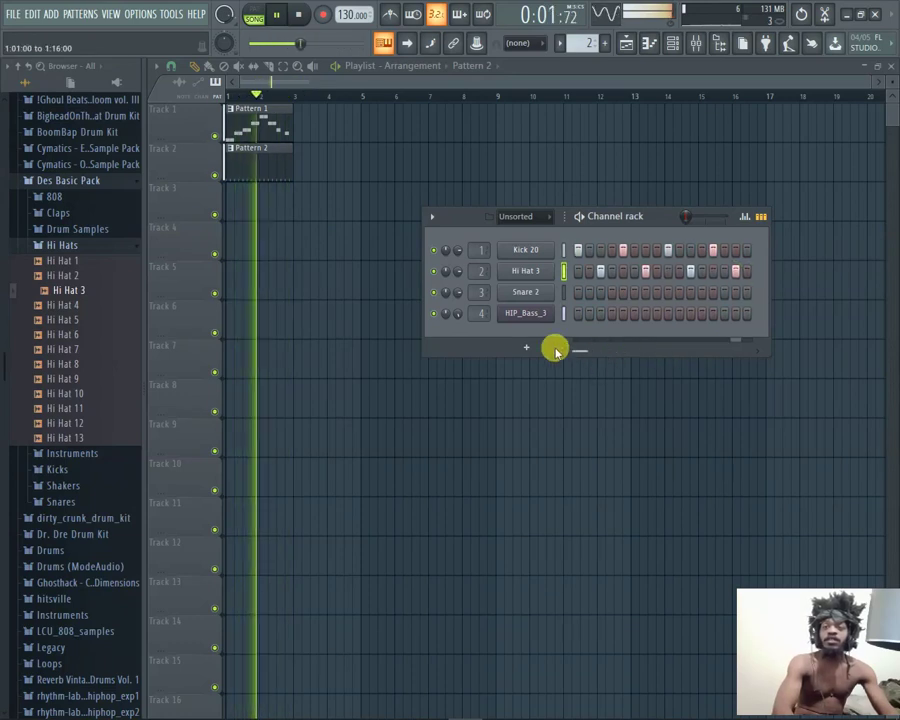
Program Snare 2 on steps 5 and 13 of both bars in Pattern 2
{"action": "left_click", "coordinate": [623, 292]}
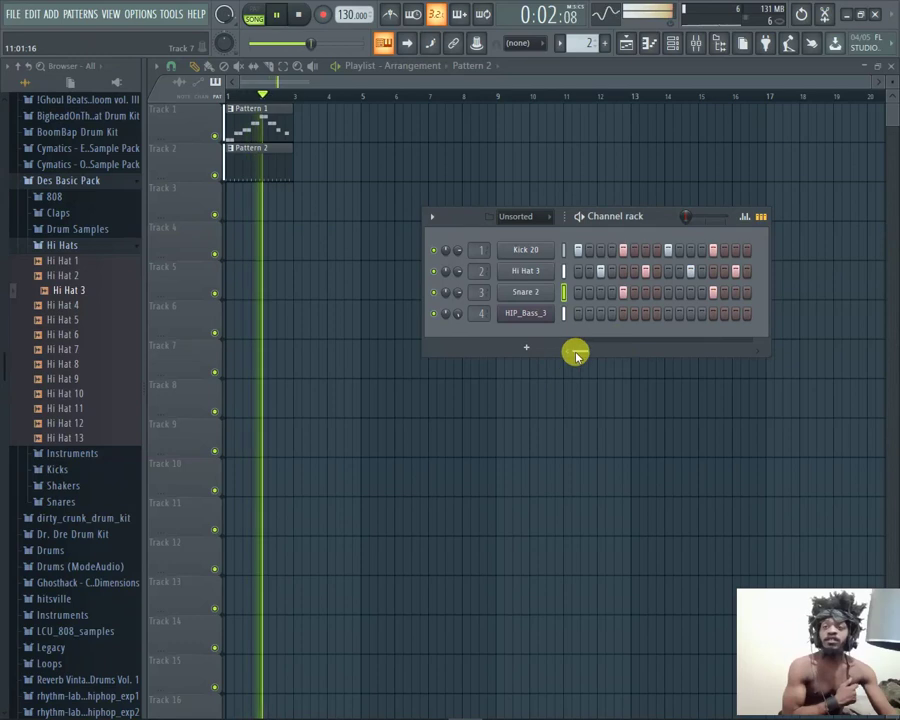
{"action": "left_click_drag", "start_coordinate": [575, 352], "coordinate": [607, 364]}
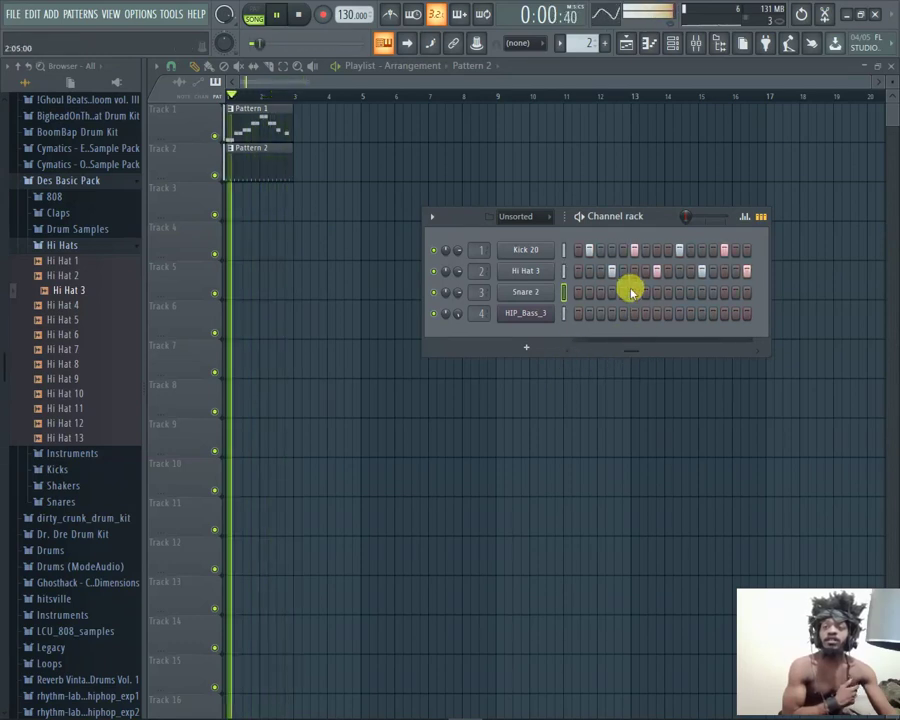
{"action": "left_click_drag", "start_coordinate": [631, 351], "coordinate": [563, 373]}
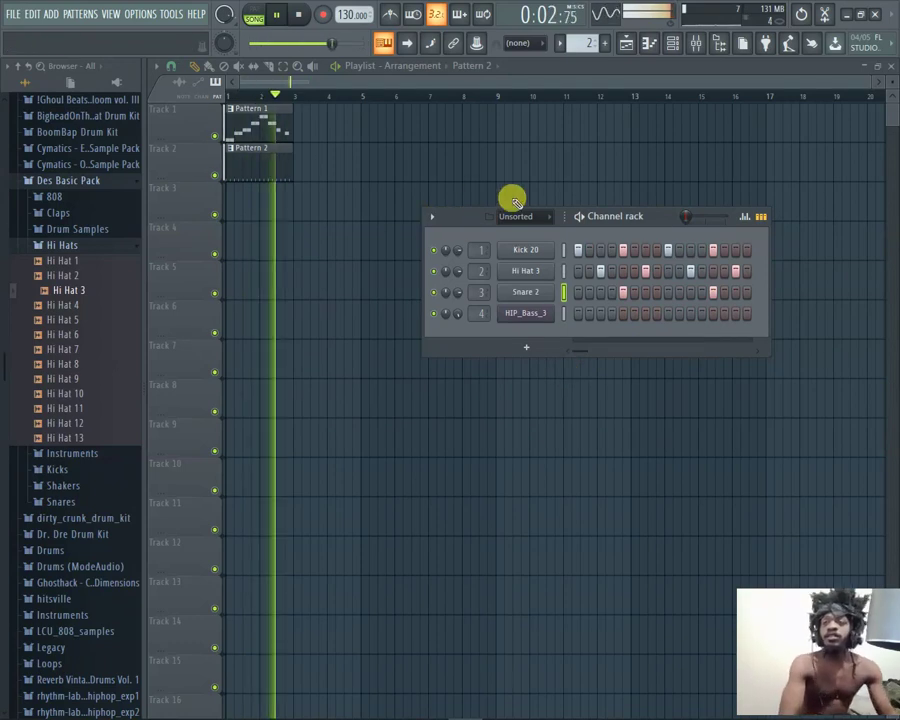
Place empty Pattern 3 at the start of Track 3 and empty Pattern 4 at the start of Track 4
{"action": "scroll", "coordinate": [585, 43], "scroll_direction": "up", "scroll_amount": 1}
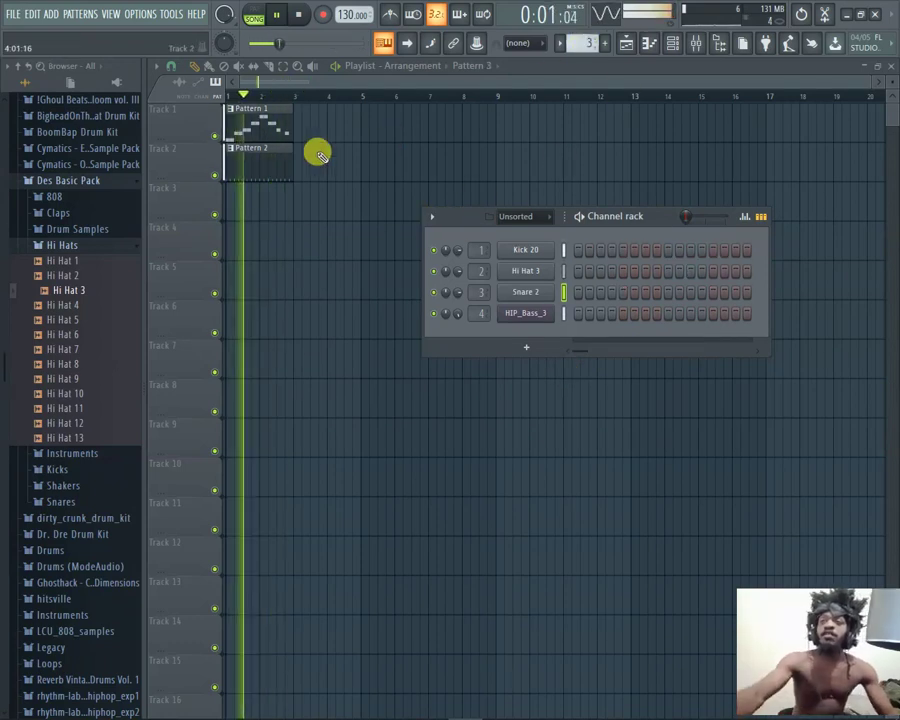
{"action": "left_click", "coordinate": [226, 202]}
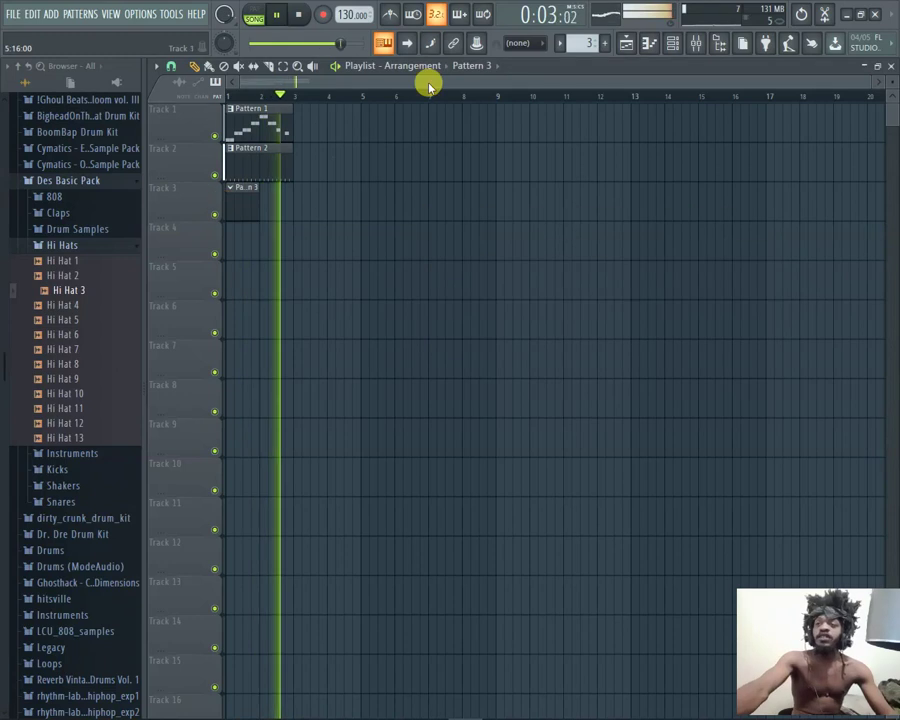
{"action": "scroll", "coordinate": [585, 43], "scroll_direction": "up", "scroll_amount": 1}
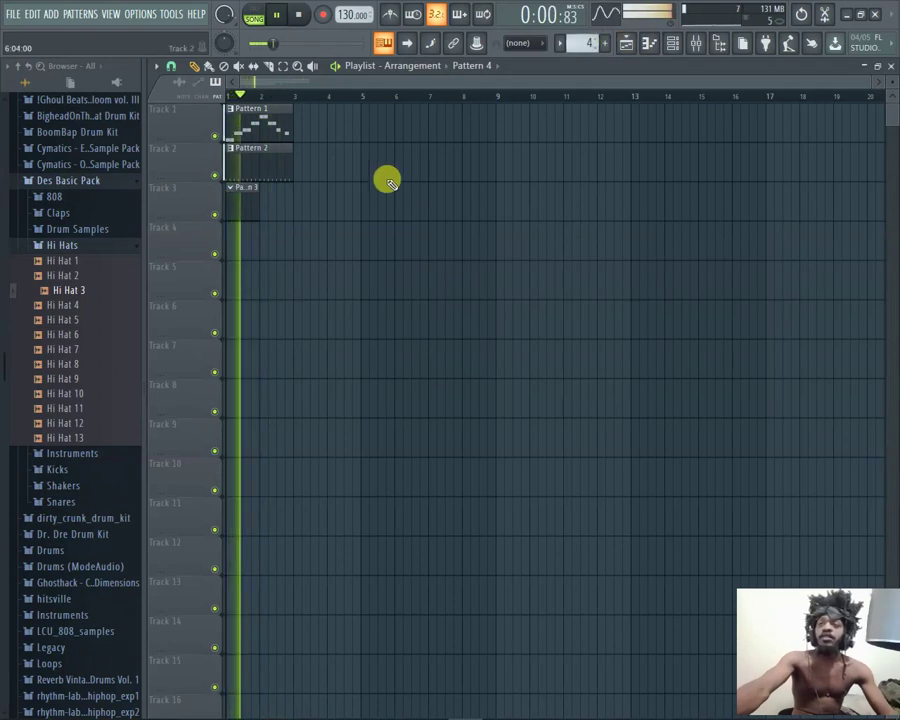
{"action": "left_click", "coordinate": [232, 242]}
Move all Snare 2 notes from Pattern 2 into Pattern 4 using the piano roll
{"action": "left_click", "coordinate": [237, 200]}
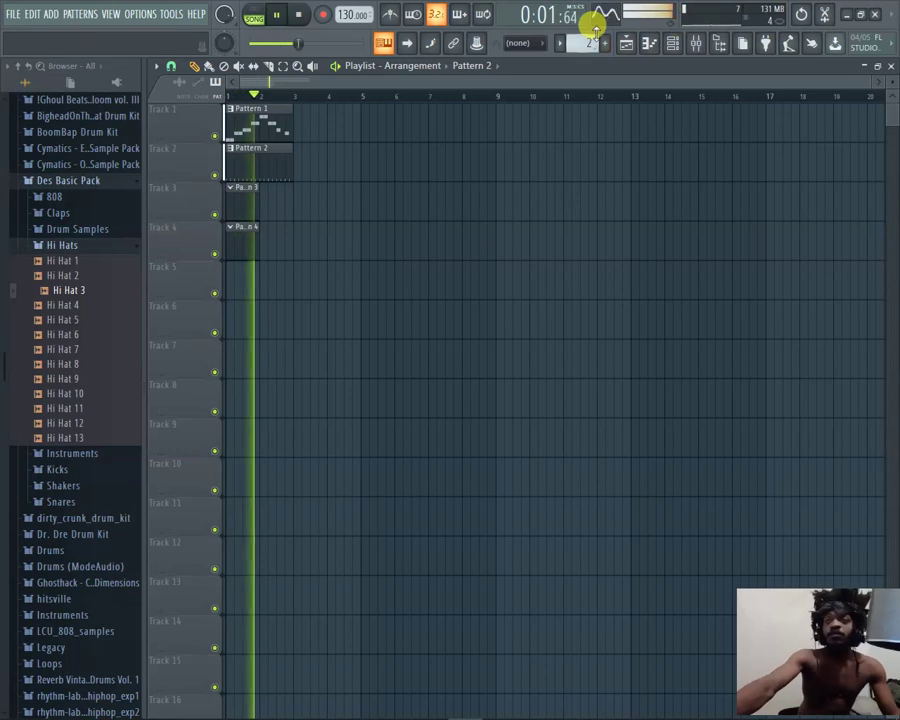
{"action": "scroll", "coordinate": [588, 42], "scroll_direction": "down", "scroll_amount": 1}
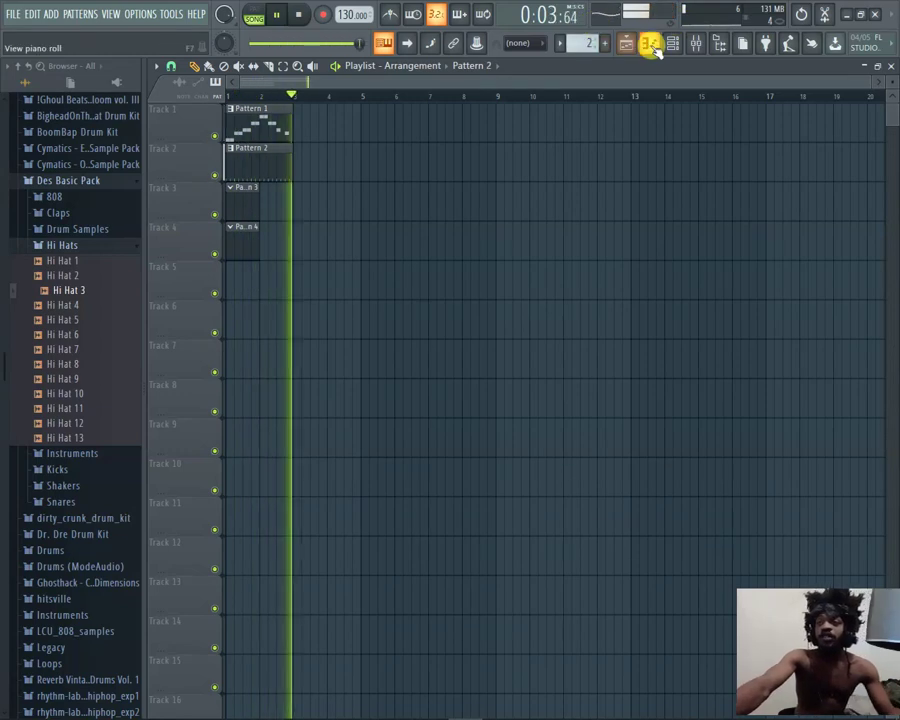
{"action": "left_click", "coordinate": [651, 46]}
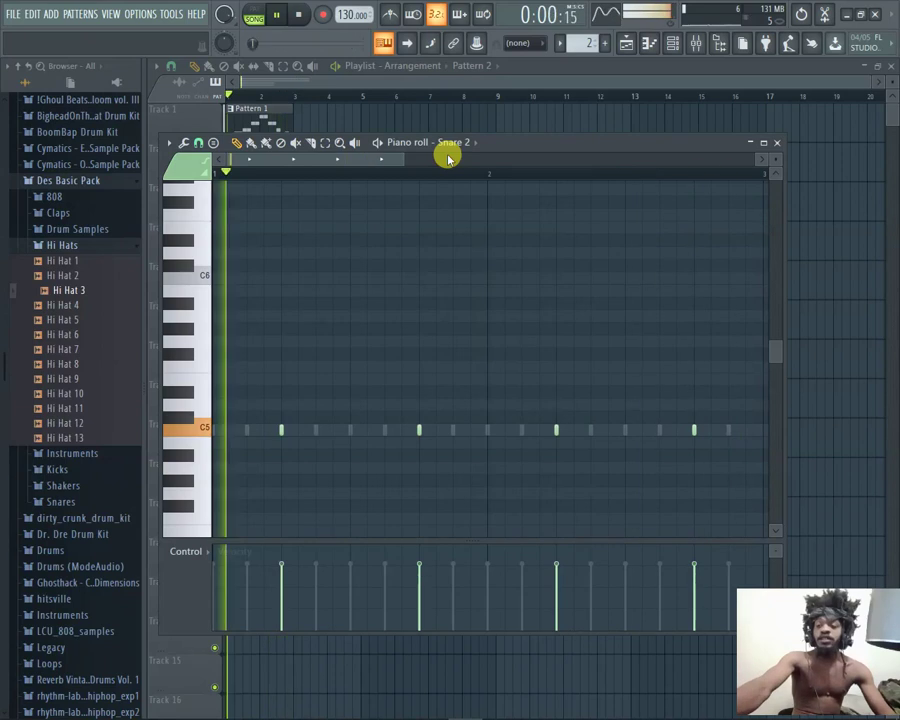
{"action": "key", "text": "ctrl+a"}
{"action": "key", "text": "Delete"}
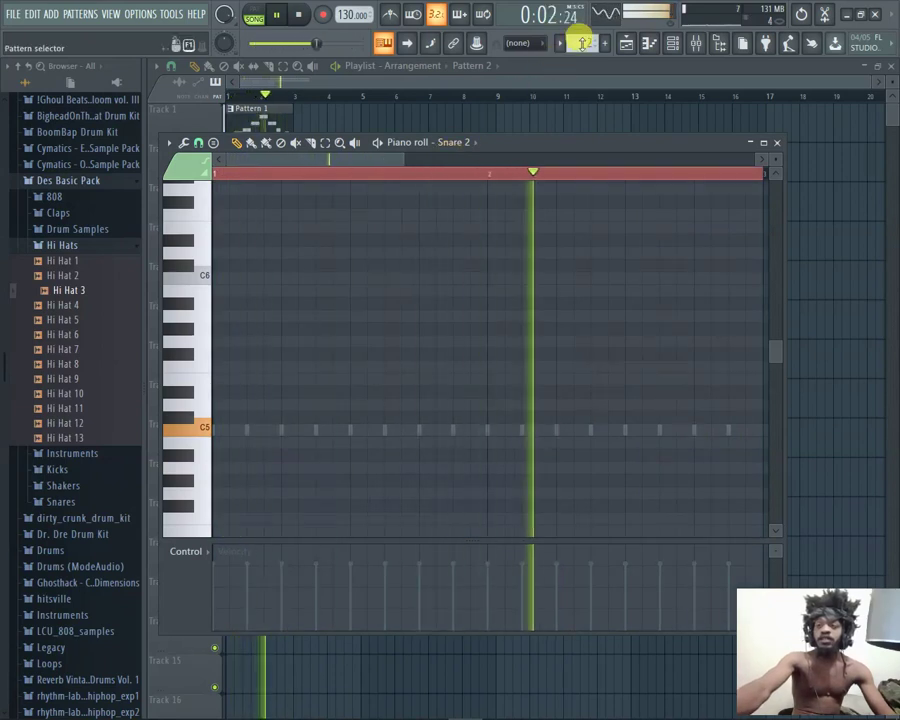
{"action": "scroll", "coordinate": [585, 43], "scroll_direction": "up", "scroll_amount": 1}
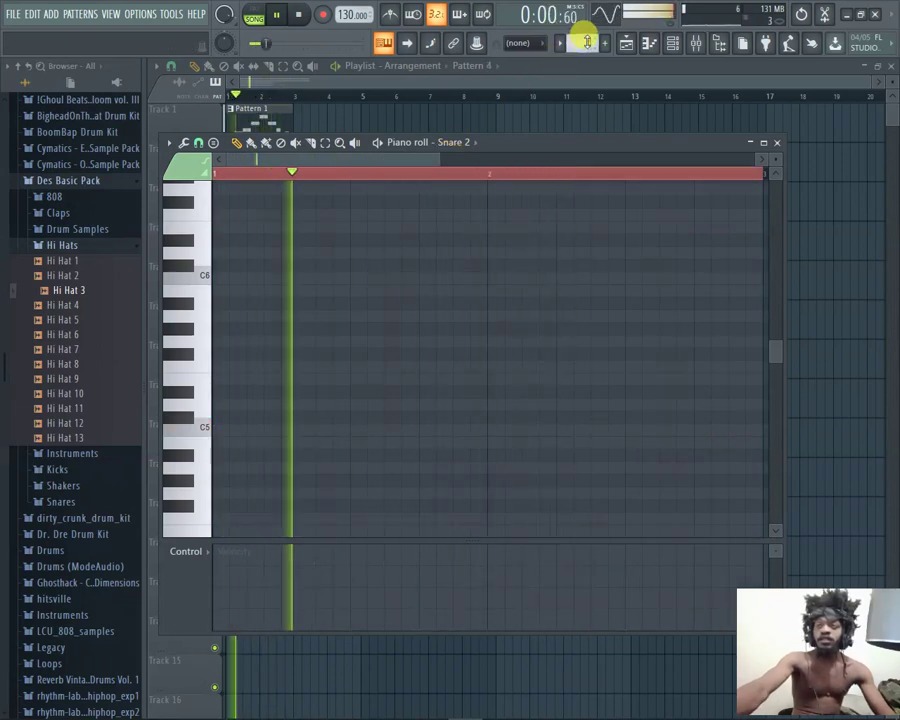
{"action": "key", "text": "ctrl+v"}
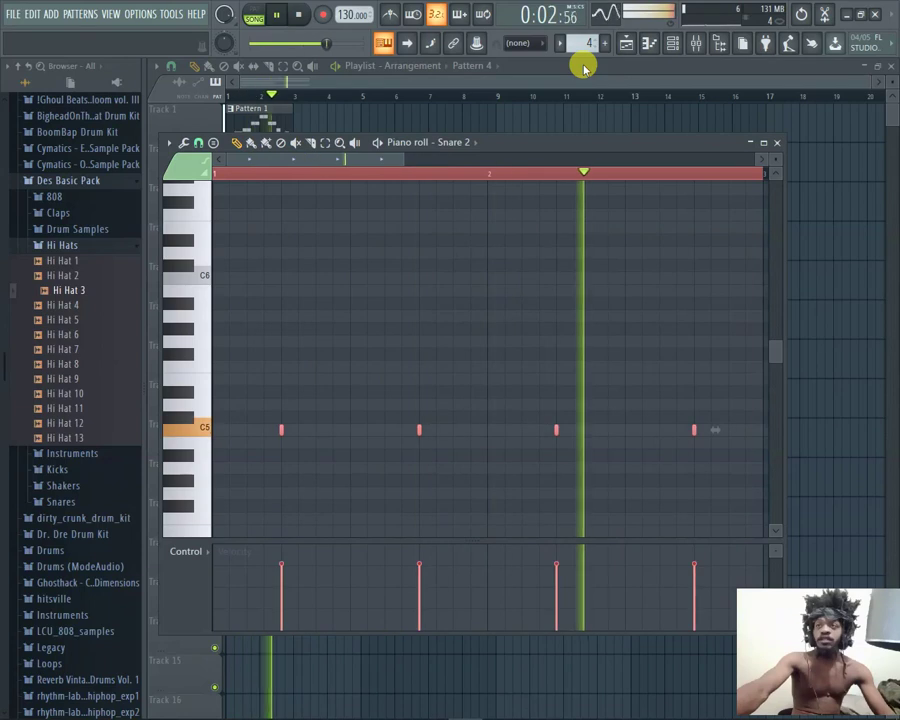
Return to Pattern 2 and show its channel rack in front of the piano roll
{"action": "scroll", "coordinate": [585, 43], "scroll_direction": "down", "scroll_amount": 3}
{"action": "scroll", "coordinate": [585, 43], "scroll_direction": "down", "scroll_amount": 1}
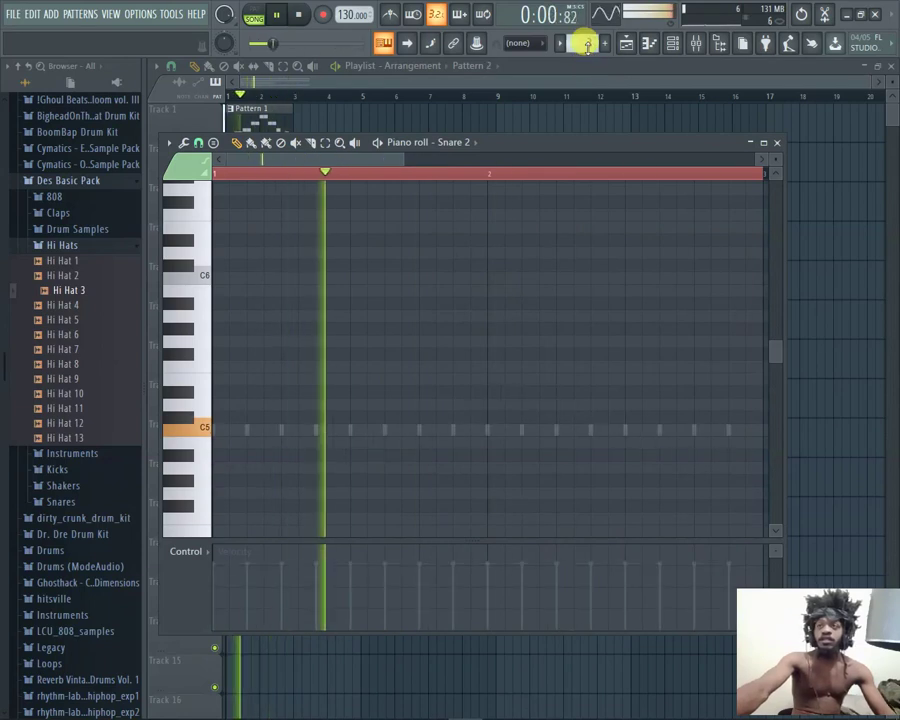
{"action": "left_click", "coordinate": [648, 44]}
{"action": "left_click", "coordinate": [648, 44]}
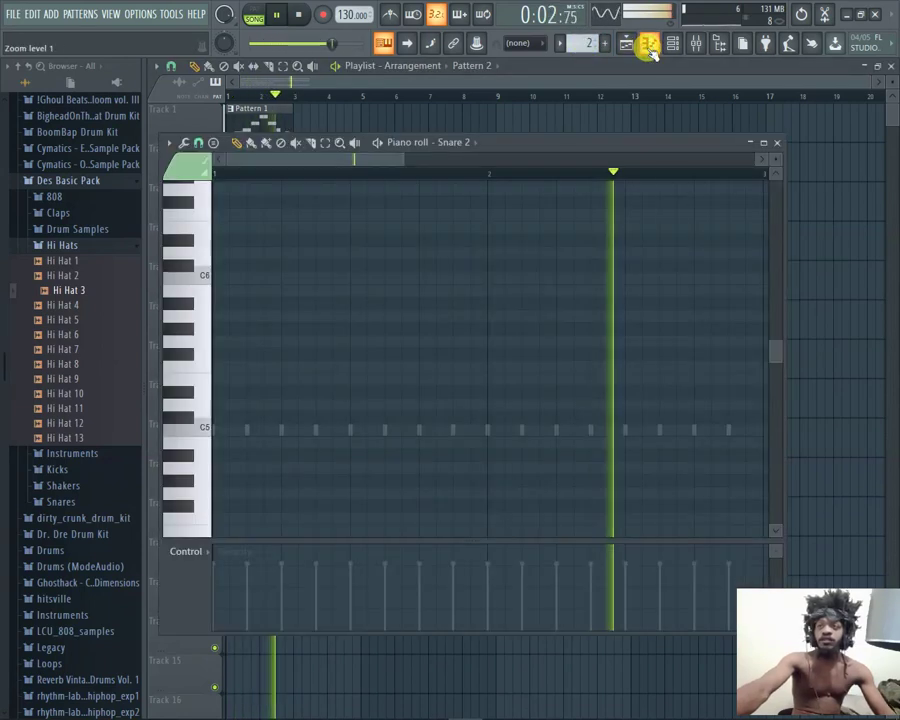
{"action": "left_click", "coordinate": [670, 44]}
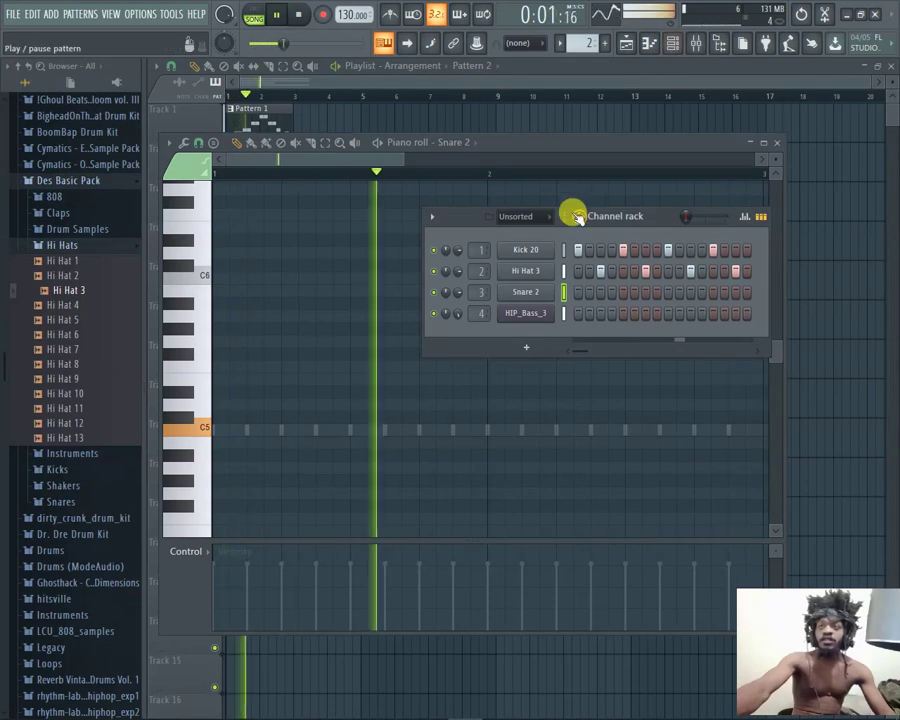
Move all Hi Hat 3 notes from Pattern 2 into Pattern 3 using the piano roll and check the result in the playlist
{"action": "left_click", "coordinate": [470, 143]}
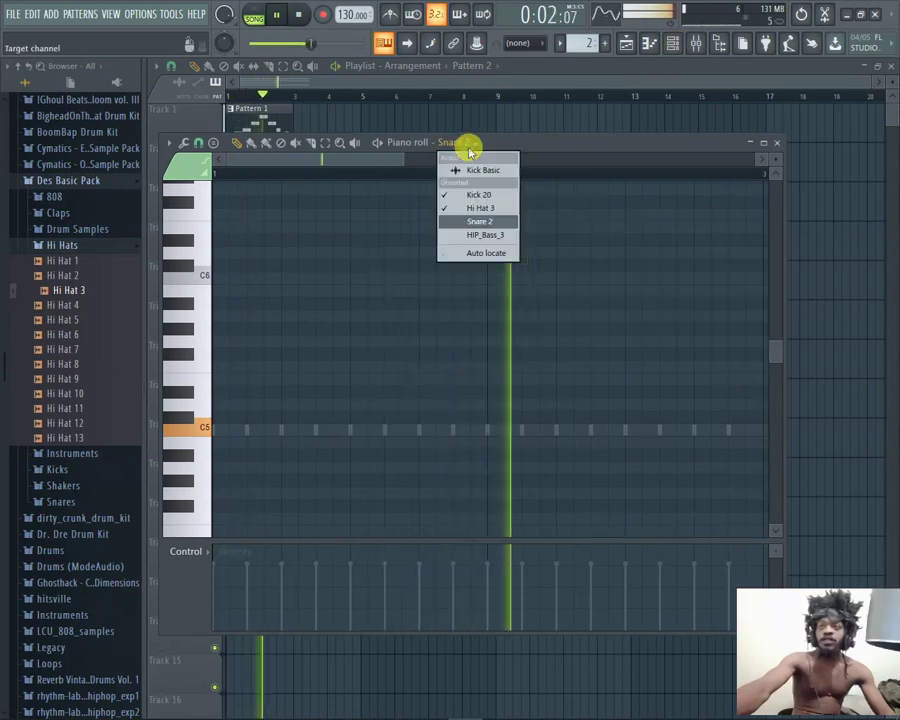
{"action": "left_click", "coordinate": [459, 207]}
{"action": "key", "text": "ctrl+x"}
{"action": "scroll", "coordinate": [588, 47], "scroll_direction": "up", "scroll_amount": 1}
{"action": "key", "text": "ctrl+v"}
{"action": "key", "text": "F7"}
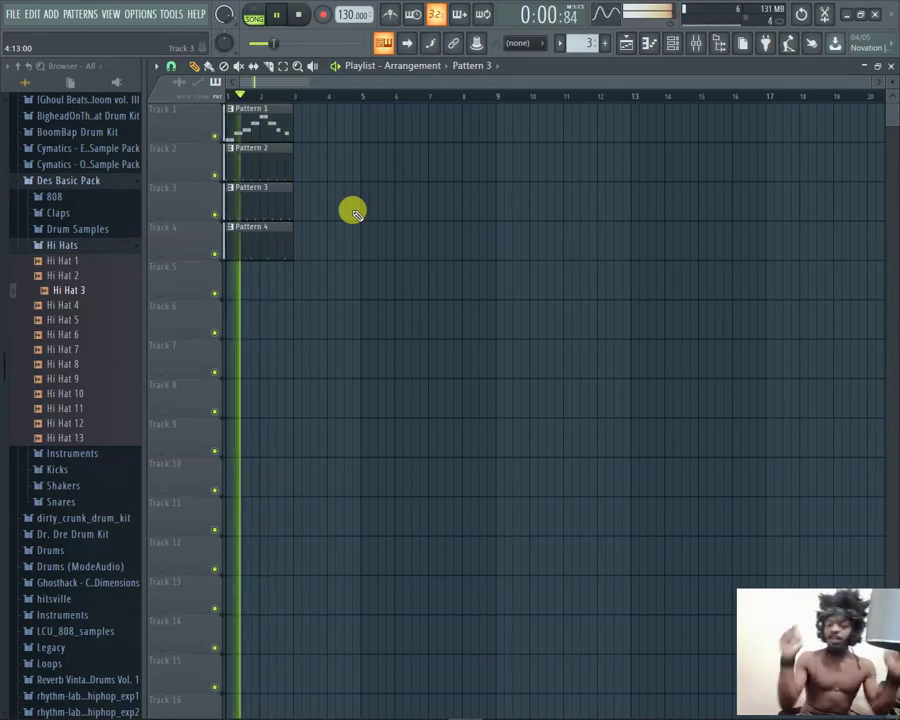
{"action": "key", "text": "space"}
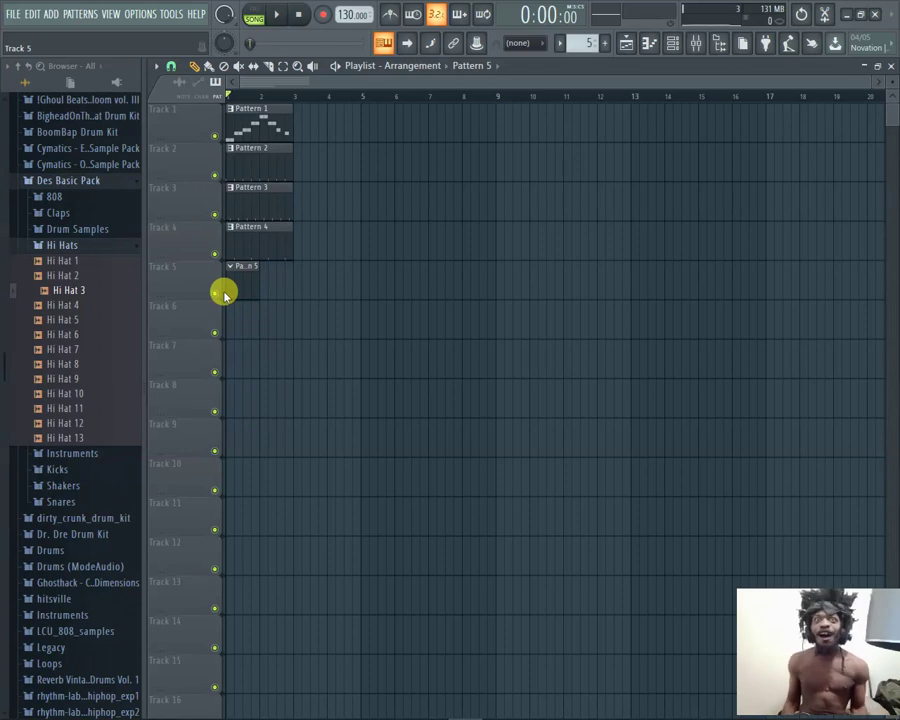
Add an FL Slayer channel to the channel rack and set its mode to Strumming
{"action": "left_click", "coordinate": [673, 44]}
{"action": "left_click", "coordinate": [527, 347]}
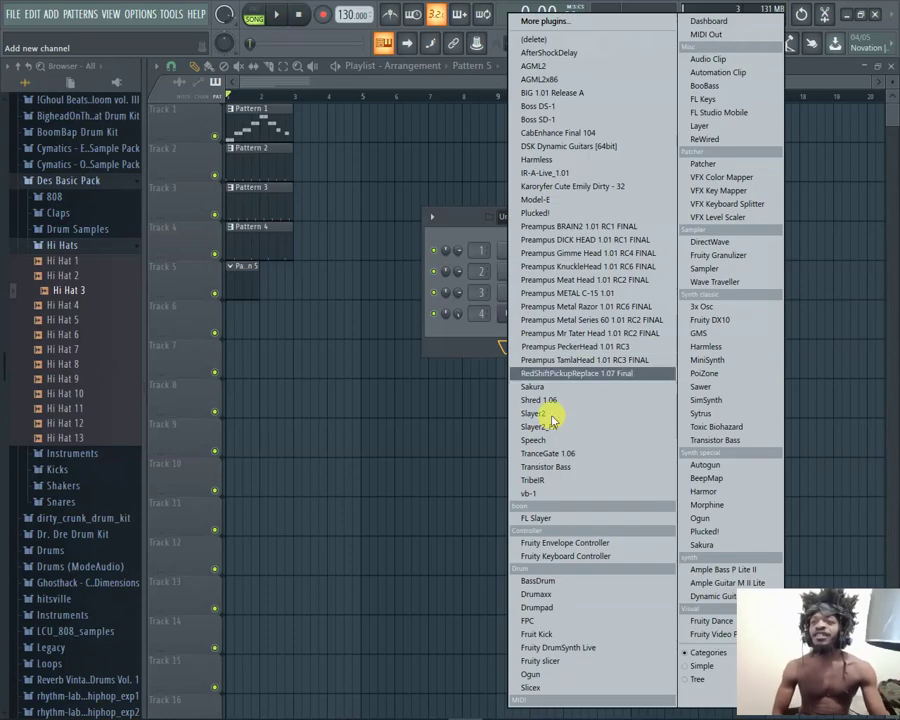
{"action": "left_click", "coordinate": [562, 518]}
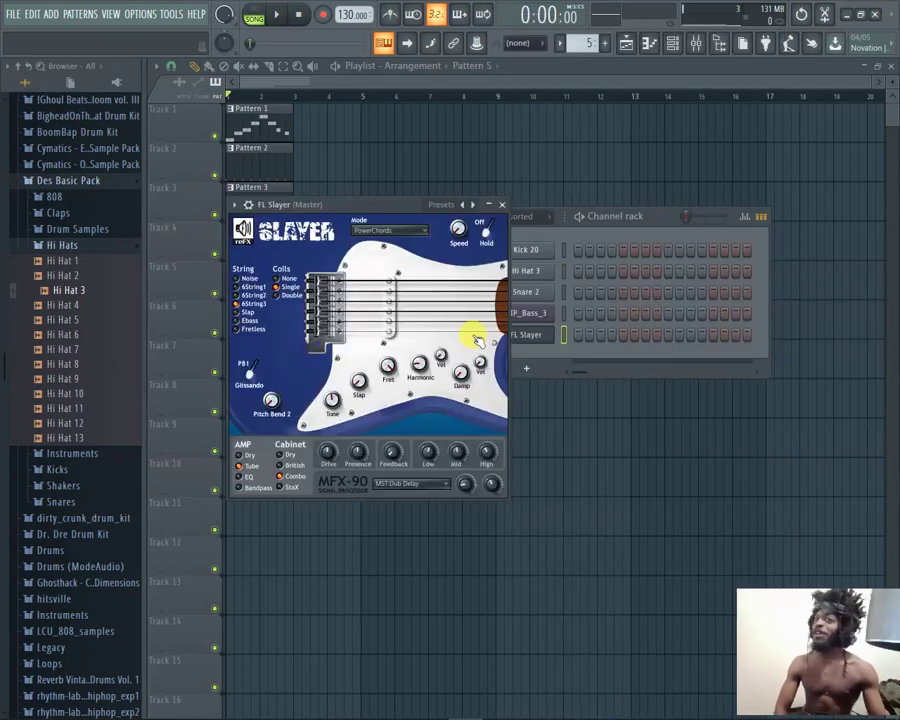
{"action": "left_click", "coordinate": [406, 234]}
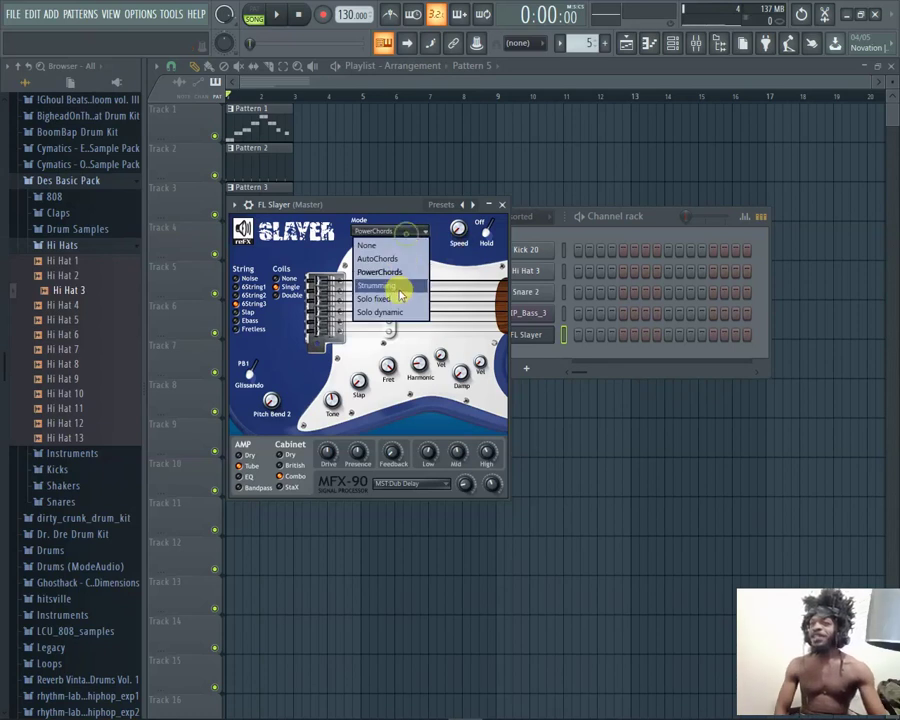
{"action": "left_click", "coordinate": [399, 287]}
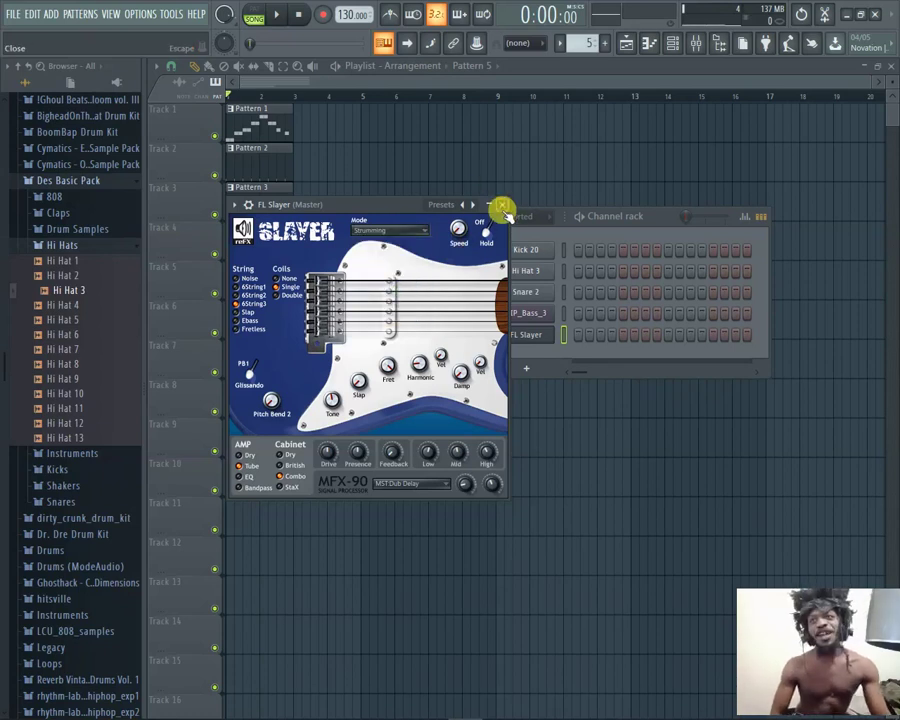
{"action": "left_click", "coordinate": [502, 208]}
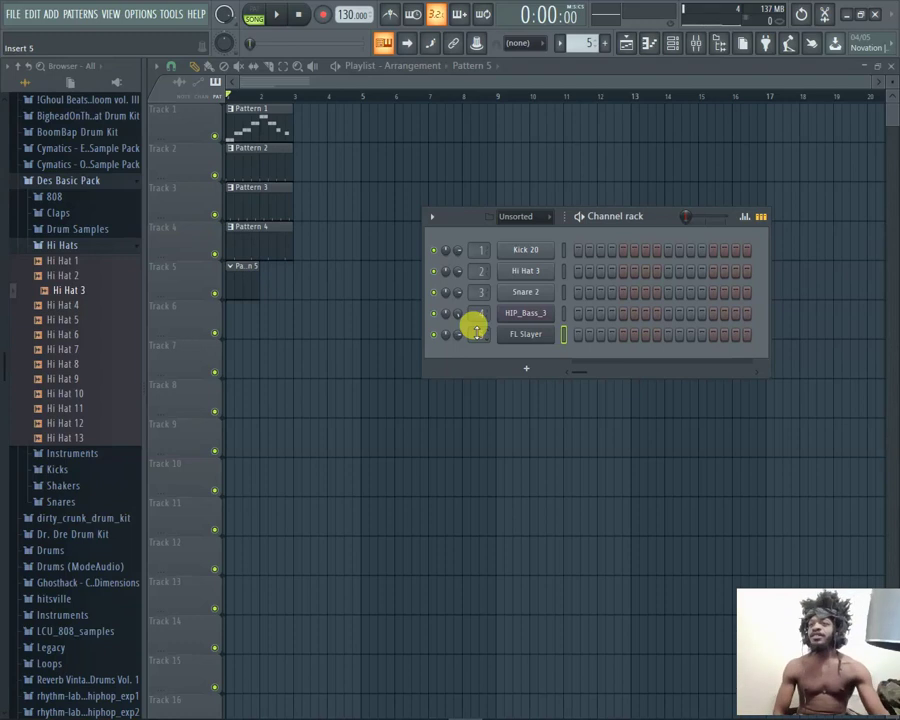
Place a G#4 note at the start of FL Slayer's piano roll in Pattern 5 and set the snap to Line
{"action": "left_click", "coordinate": [656, 44]}
{"action": "key", "text": "space"}
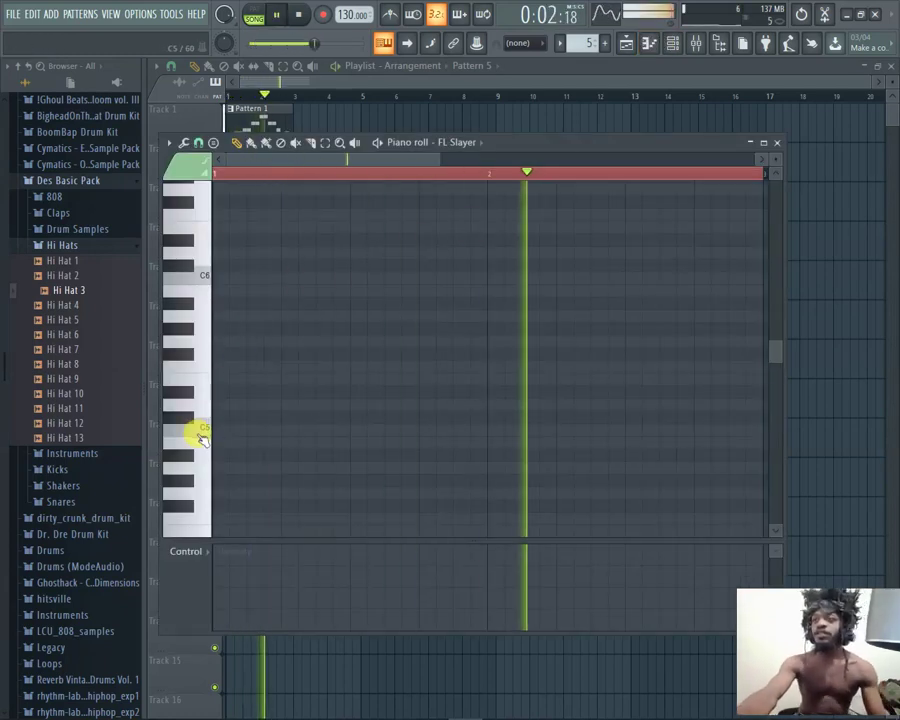
{"action": "key", "text": "space"}
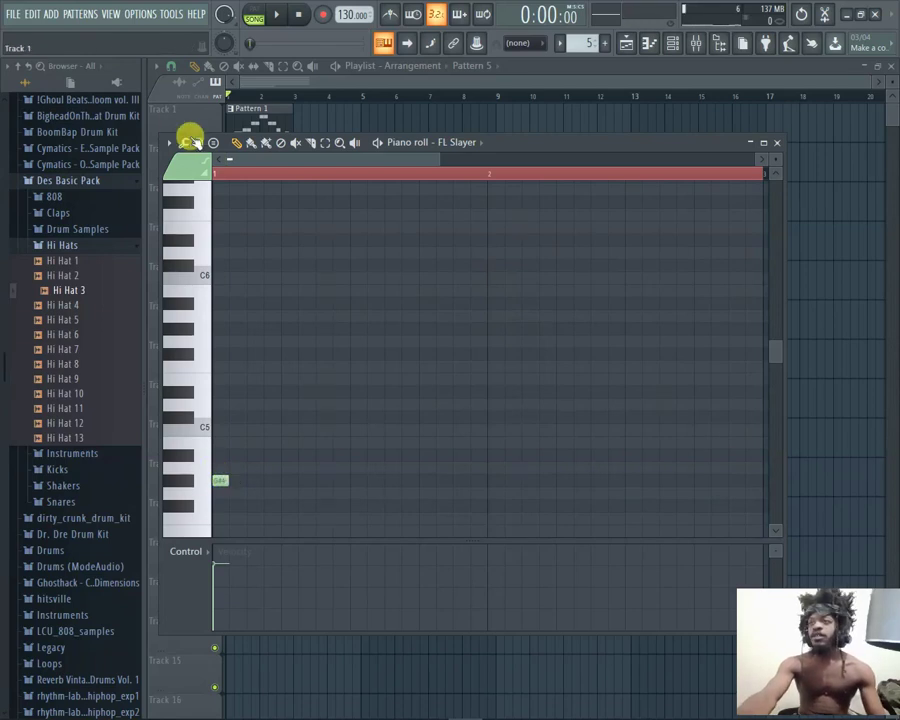
{"action": "left_click", "coordinate": [197, 142]}
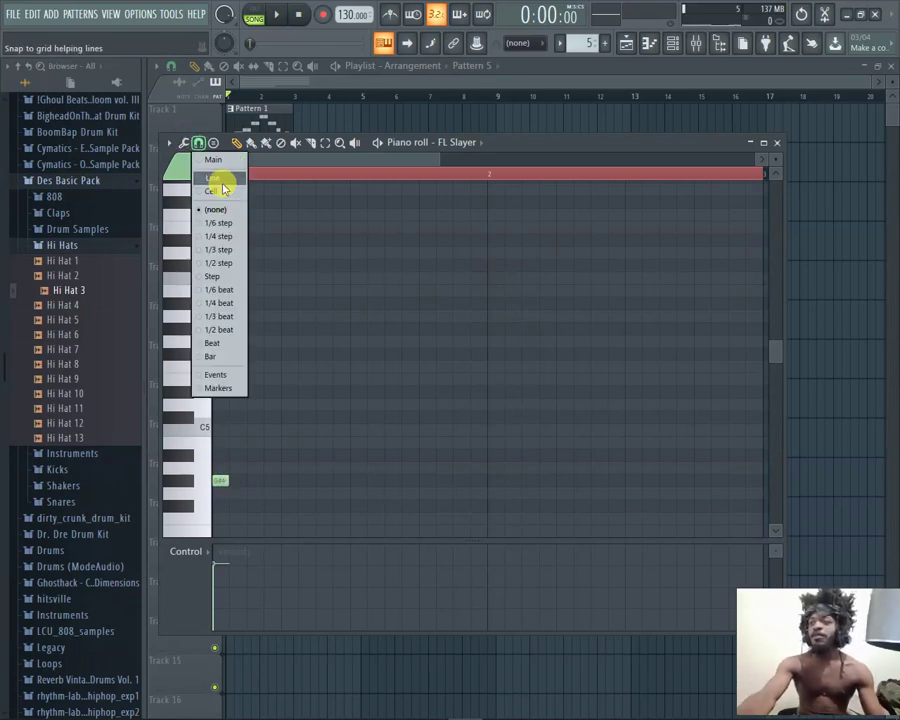
{"action": "left_click", "coordinate": [224, 180]}
Add three more G#4 notes followed by four A#4 notes in the first half of bar 1
{"action": "key", "text": "space"}
{"action": "left_click", "coordinate": [237, 481]}
{"action": "left_click", "coordinate": [254, 481]}
{"action": "left_click", "coordinate": [271, 481]}
{"action": "left_click", "coordinate": [289, 480]}
{"action": "left_click_drag", "start_coordinate": [286, 479], "coordinate": [283, 452]}
{"action": "left_click", "coordinate": [299, 455]}
{"action": "left_click", "coordinate": [335, 456]}
{"action": "left_click", "coordinate": [322, 456]}
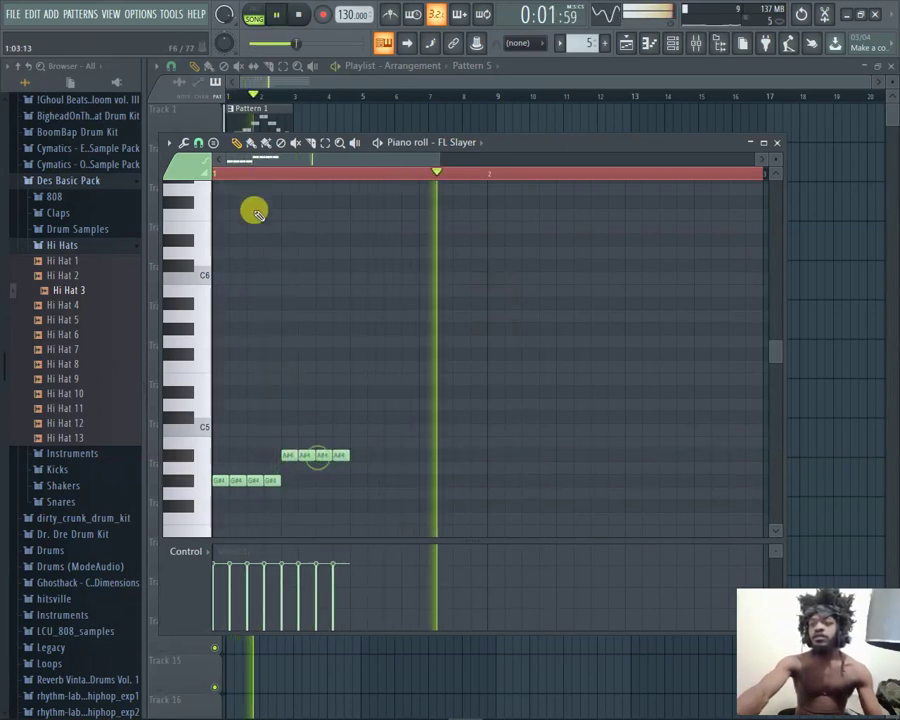
Paint four B4 notes and four C#5 notes to fill the rest of bar 1, and play them back
{"action": "left_click", "coordinate": [251, 144]}
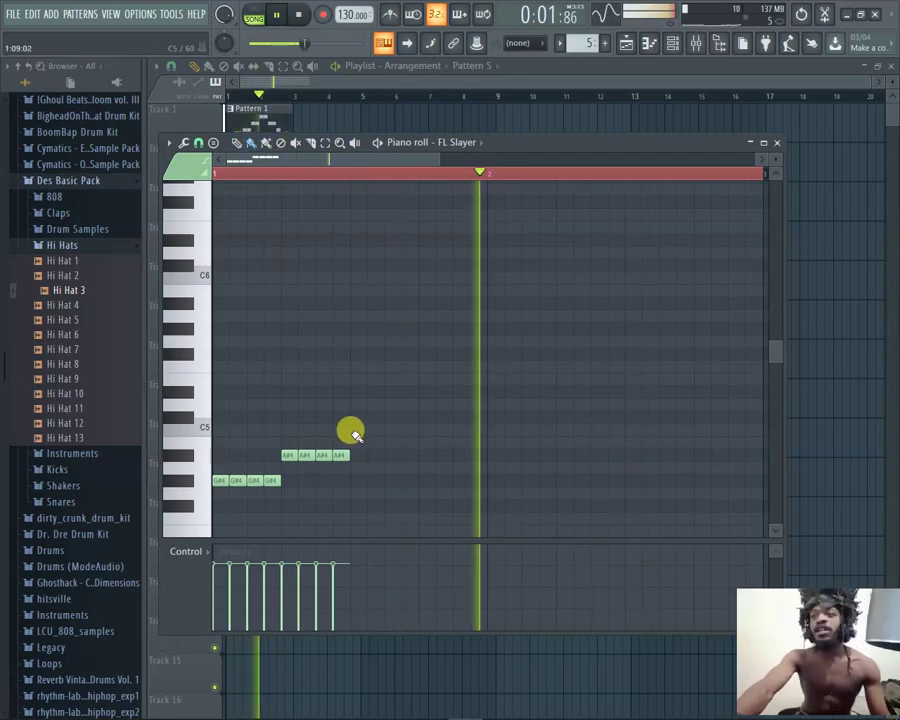
{"action": "left_click_drag", "start_coordinate": [357, 430], "coordinate": [405, 432]}
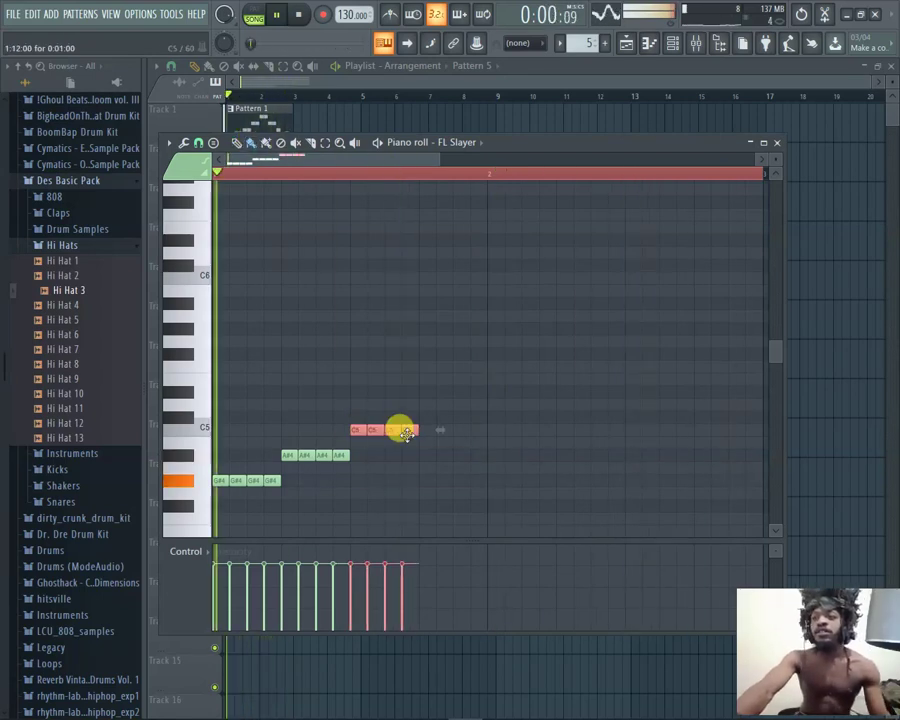
{"action": "key", "text": "space"}
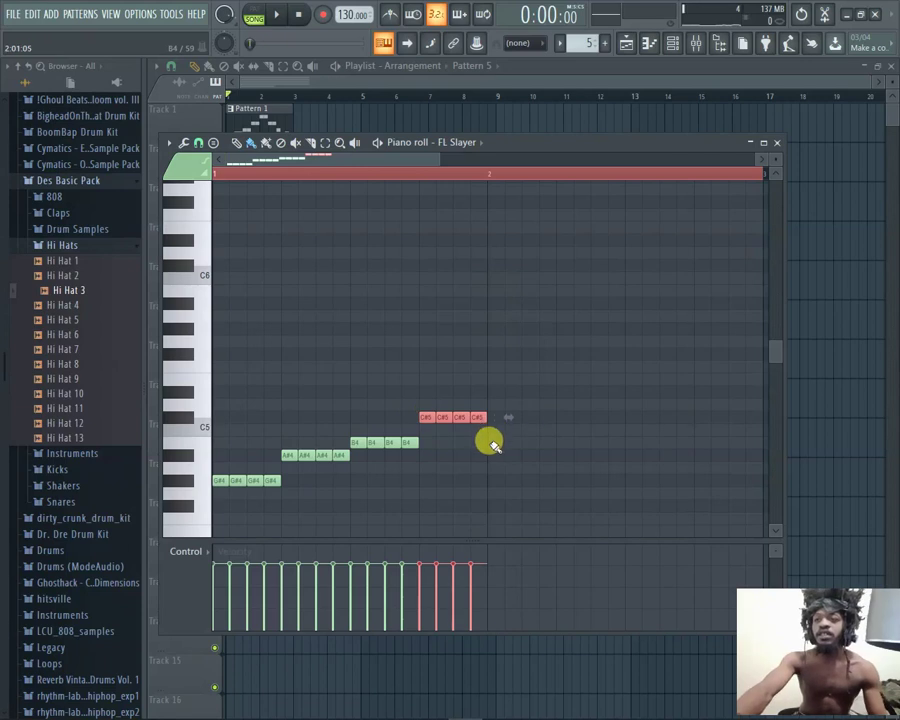
{"action": "key", "text": "space"}
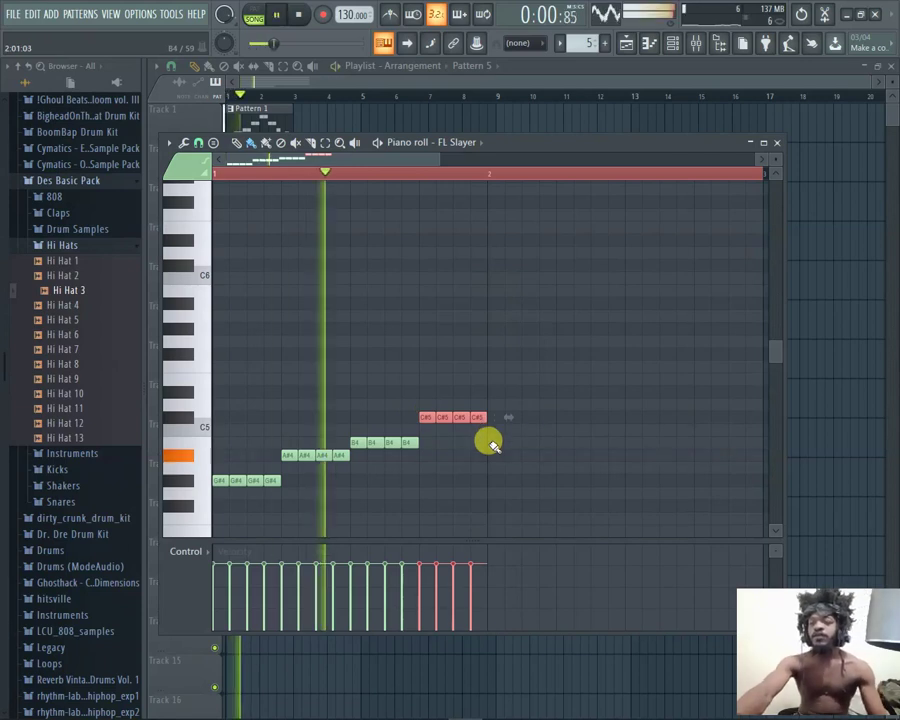
{"action": "key", "text": "space"}
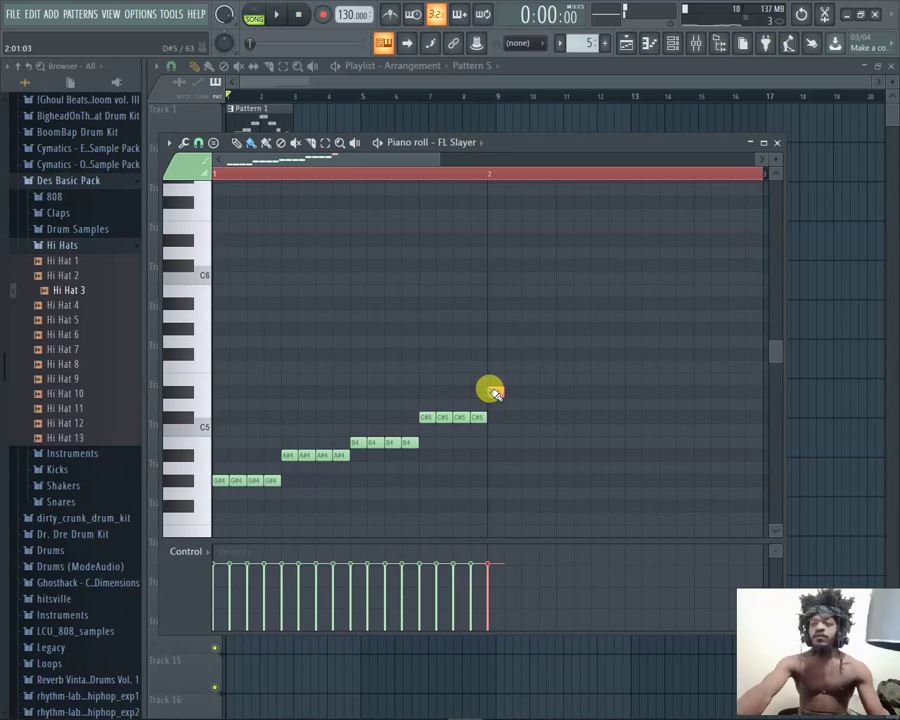
Paint four D#5 notes at the start of bar 2 followed by a run of seven B4 notes, auditioning them
{"action": "key", "text": "space"}
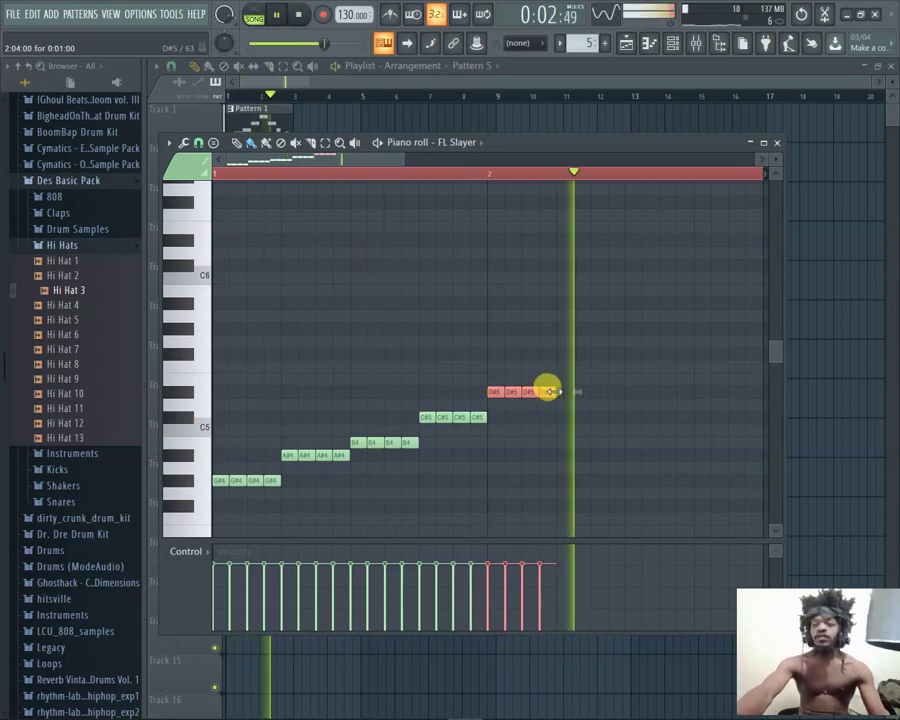
{"action": "key", "text": "space"}
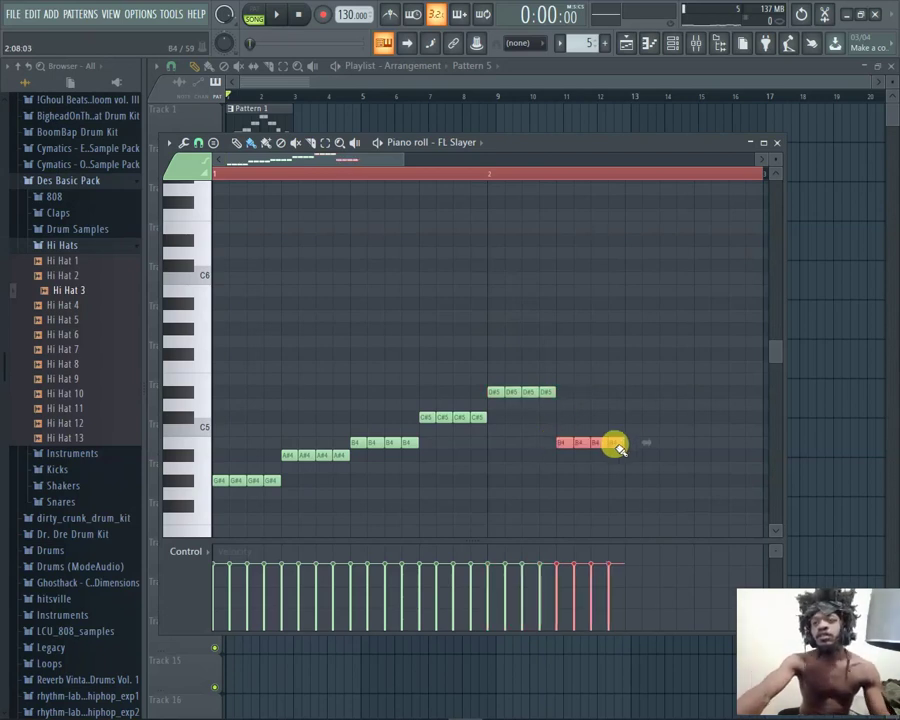
{"action": "key", "text": "space"}
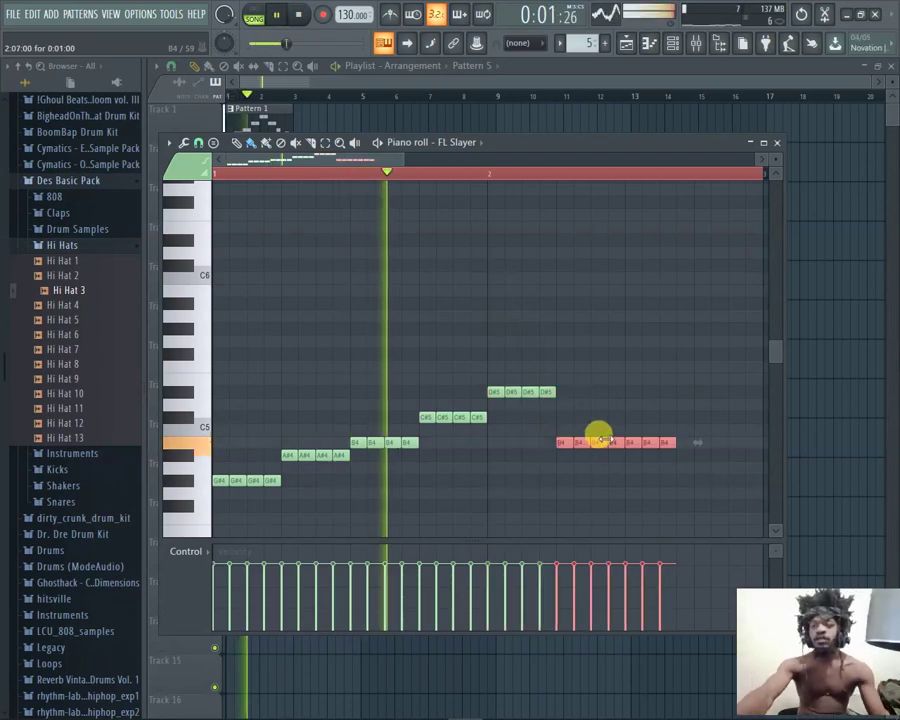
{"action": "key", "text": "space"}
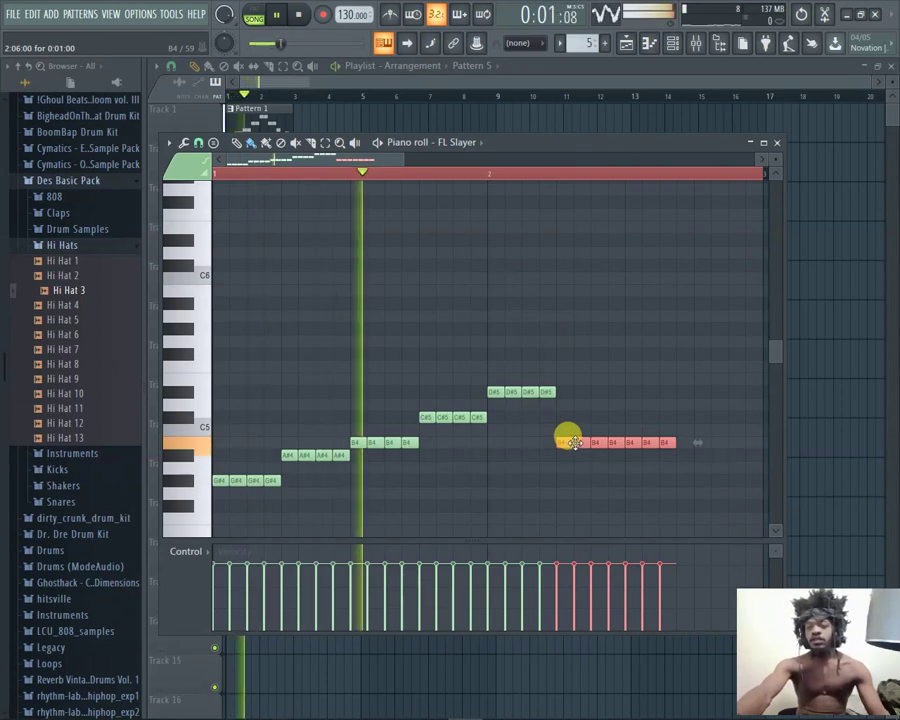
{"action": "mouse_move", "coordinate": [574, 442]}
{"action": "left_mouse_down"}
{"action": "mouse_move", "coordinate": [568, 410]}
{"action": "mouse_move", "coordinate": [566, 442]}
{"action": "left_mouse_up"}
{"action": "key", "text": "space"}
{"action": "key", "text": "space"}
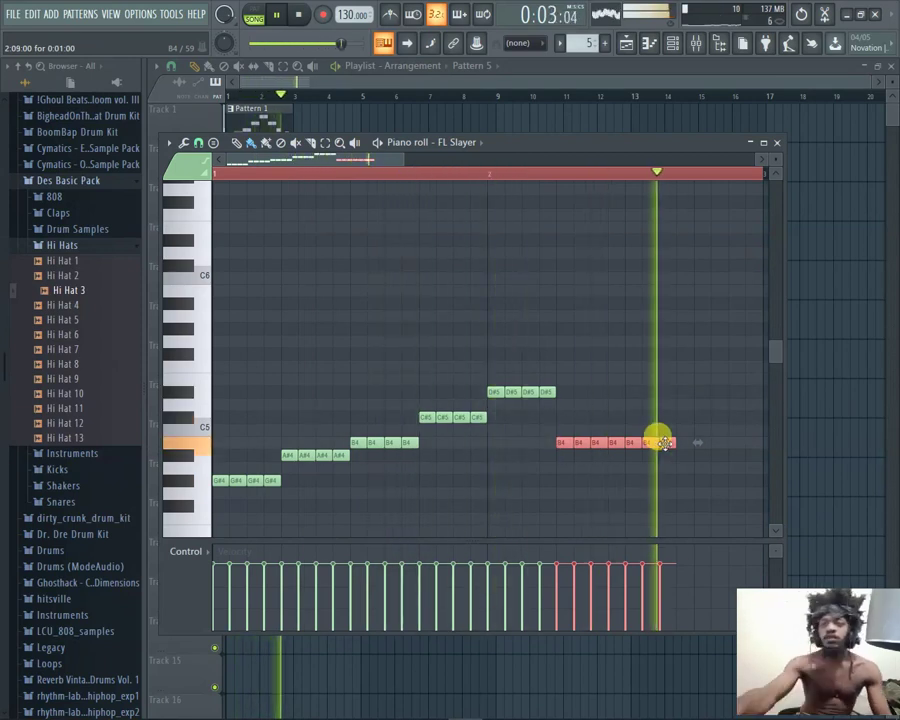
Complete bar 2 with one more B4 note, two A#4 notes and two C#5 notes
{"action": "key", "text": "space"}
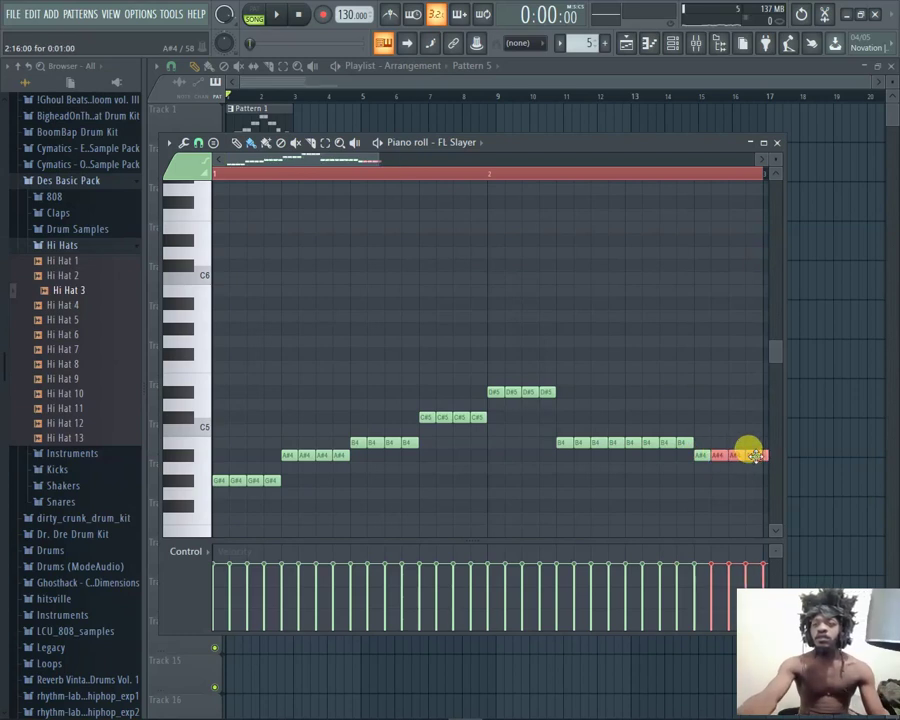
{"action": "key", "text": "space"}
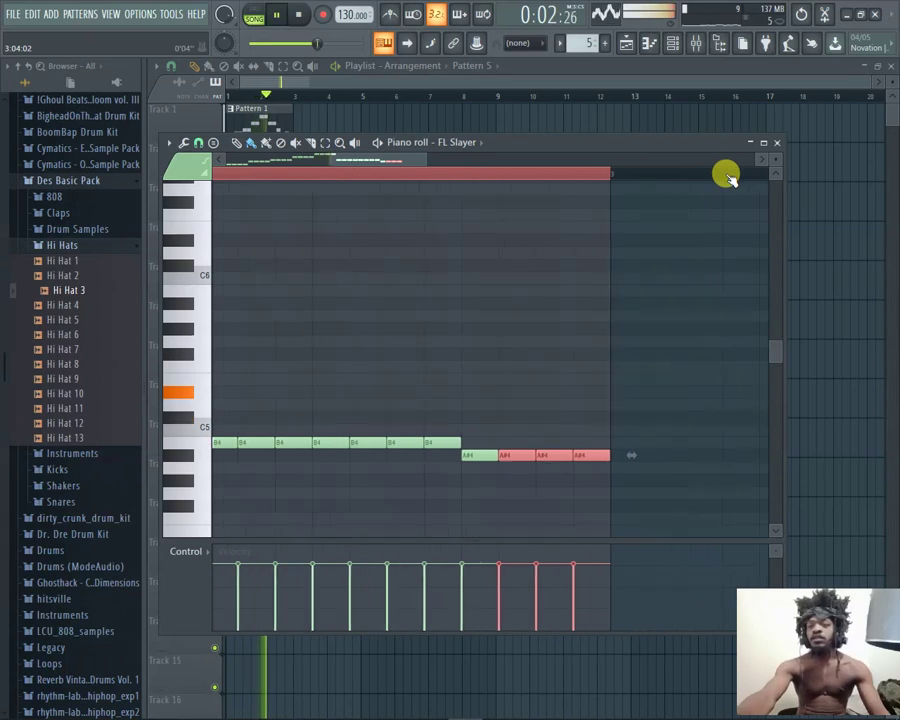
{"action": "key", "text": "space"}
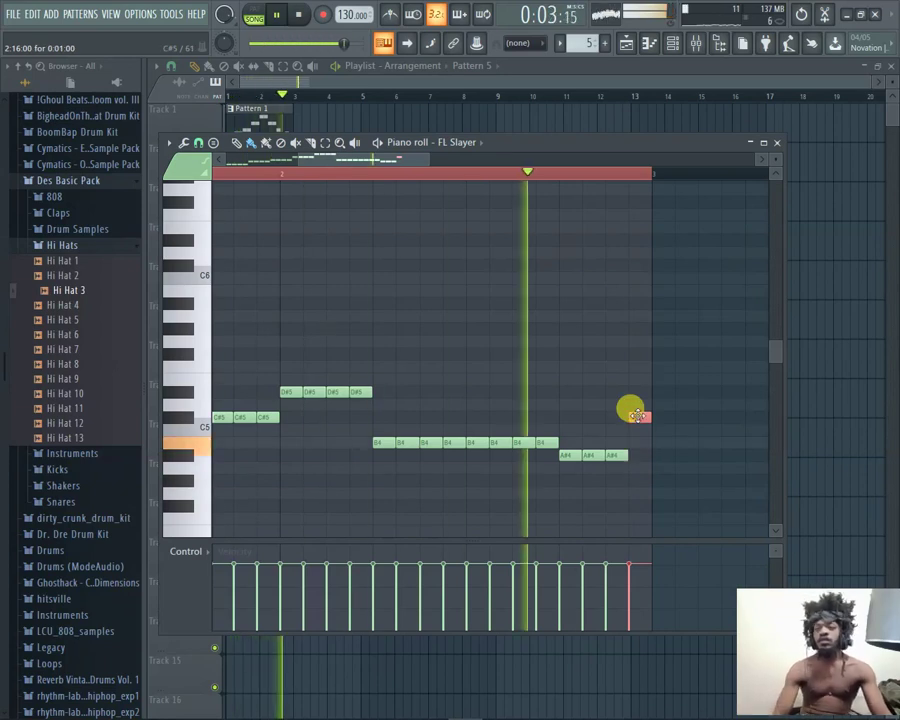
{"action": "left_click_drag", "start_coordinate": [618, 416], "coordinate": [618, 418]}
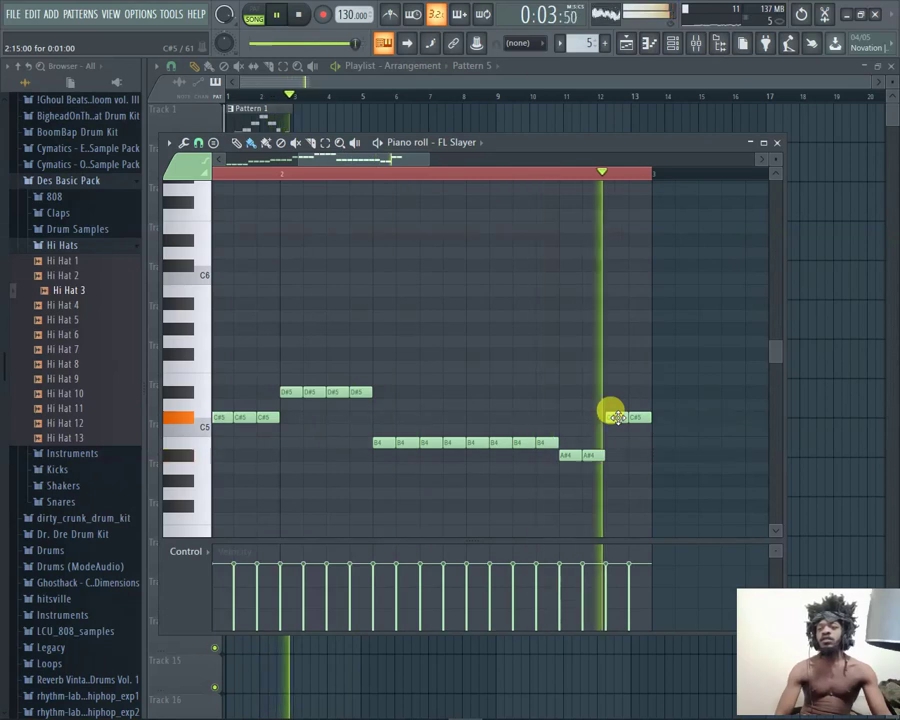
Duplicate the whole two-bar FL Slayer phrase into bars 3 and 4 and replace the copy's last two notes with G#4
{"action": "scroll", "coordinate": [556, 180], "scroll_direction": "down", "scroll_amount": 3}
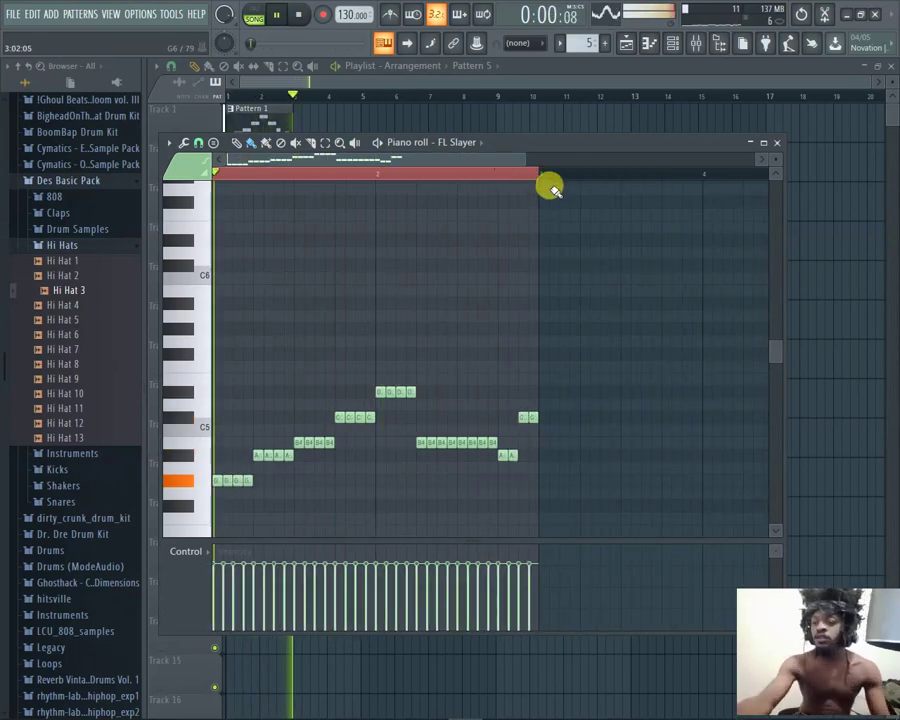
{"action": "key", "text": "ctrl+a"}
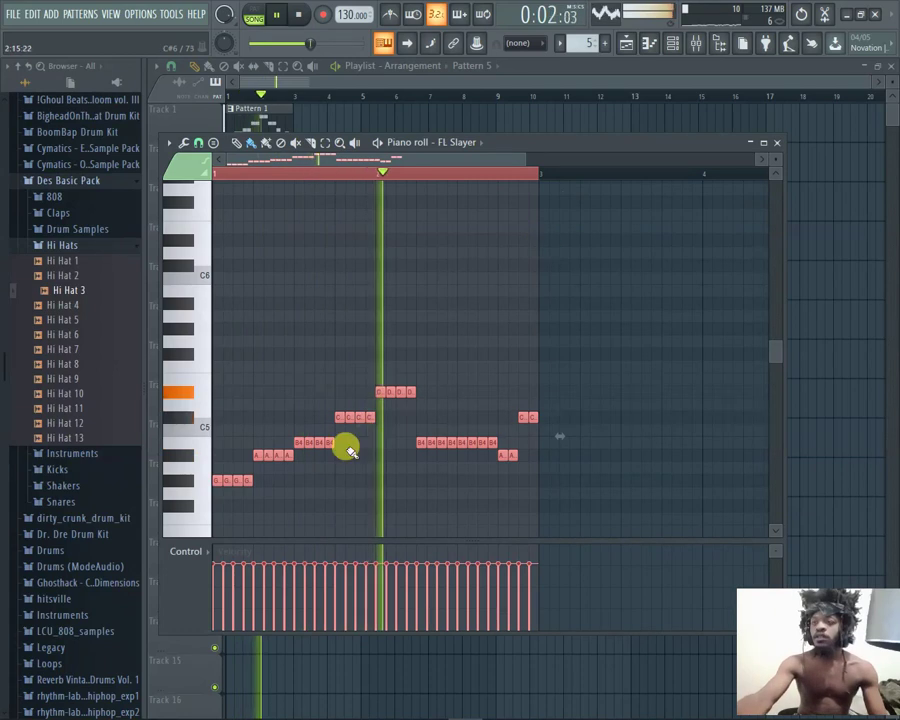
{"action": "left_click_drag", "start_coordinate": [194, 486], "coordinate": [540, 476]}
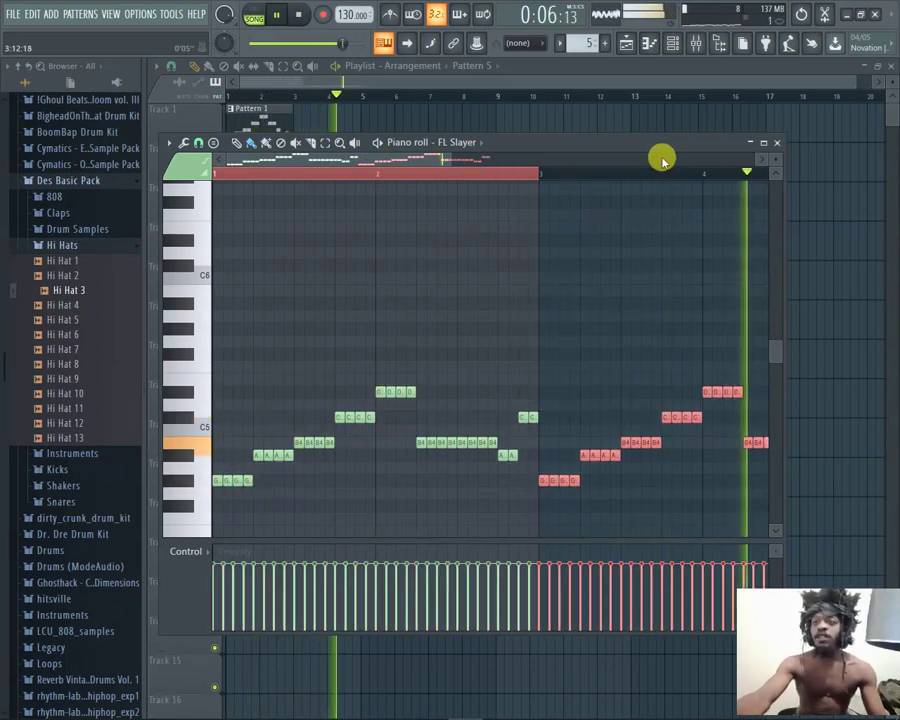
{"action": "scroll", "coordinate": [660, 158], "scroll_direction": "right", "scroll_amount": 3}
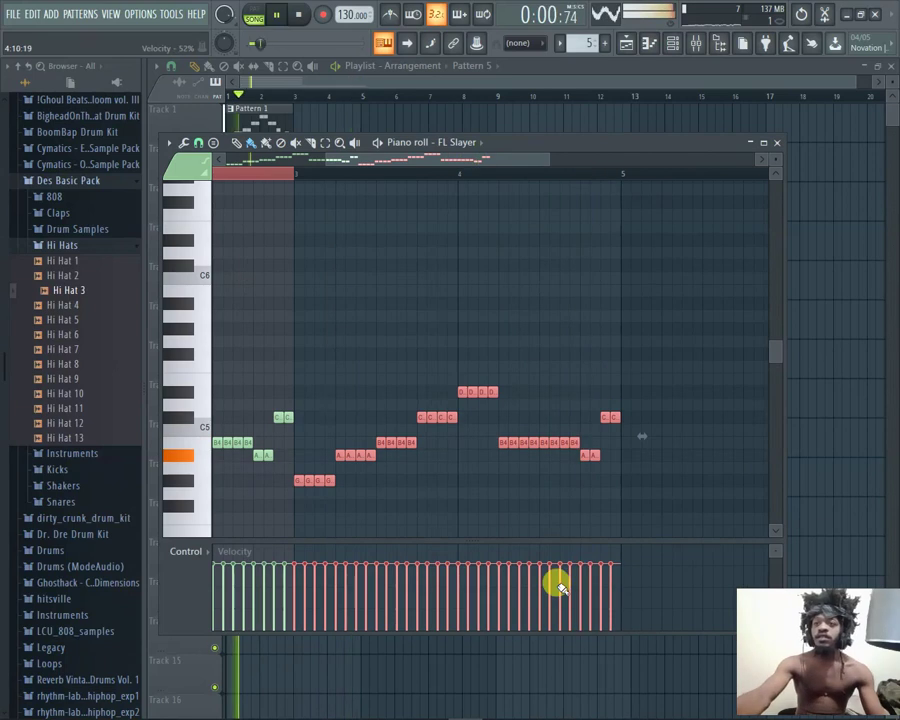
{"action": "left_click", "coordinate": [604, 470]}
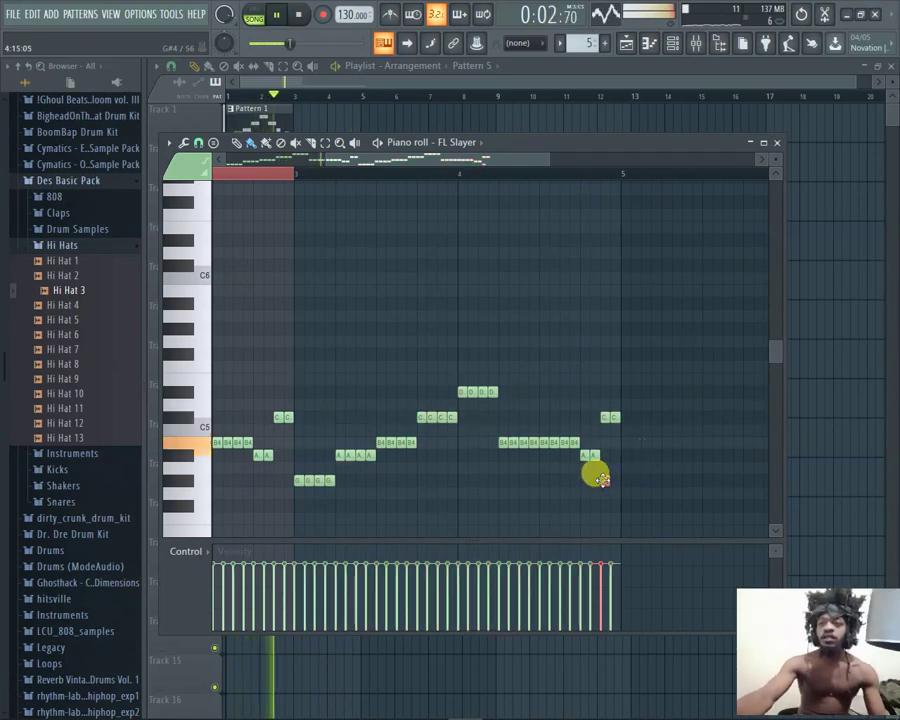
{"action": "left_click", "coordinate": [608, 480]}
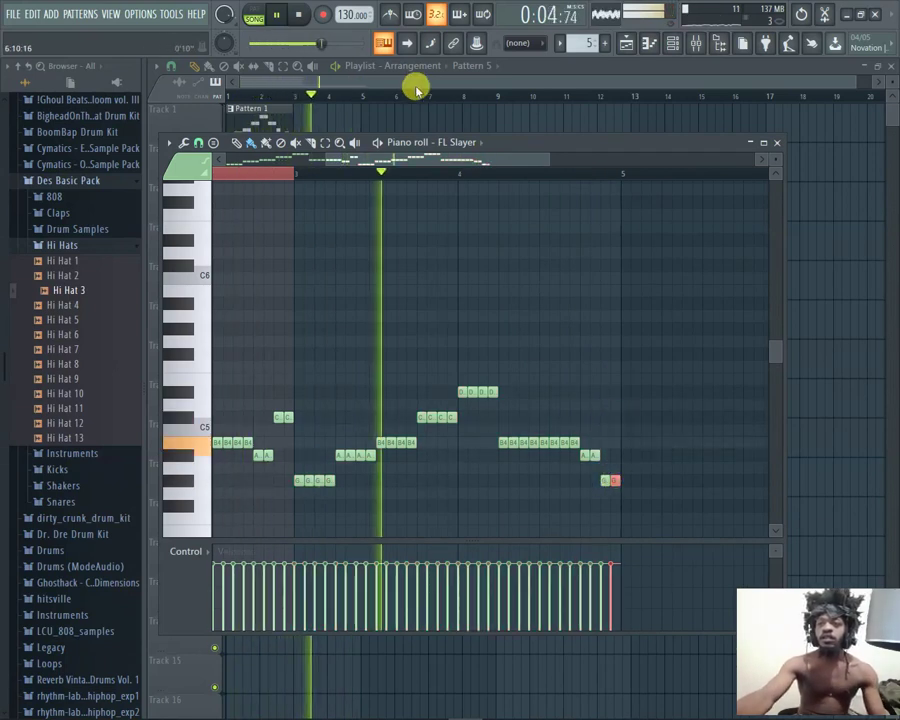
Return to the playlist and duplicate the Pattern 1, Pattern 2, Pattern 3 and Pattern 4 clips into bars 3 and 4
{"action": "left_click", "coordinate": [502, 70]}
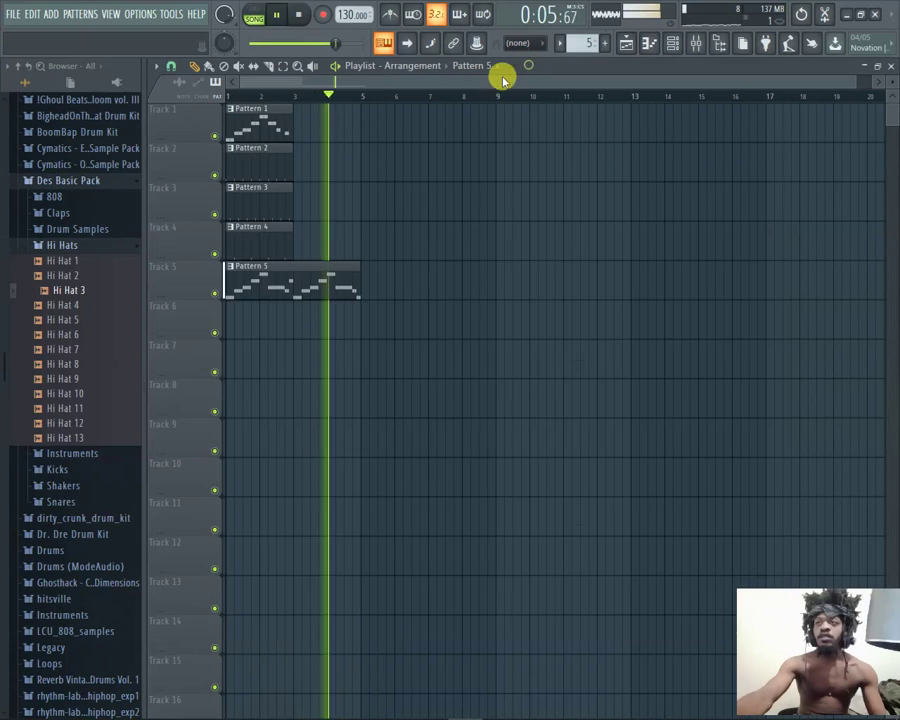
{"action": "left_click", "coordinate": [268, 117]}
{"action": "left_click", "coordinate": [296, 126]}
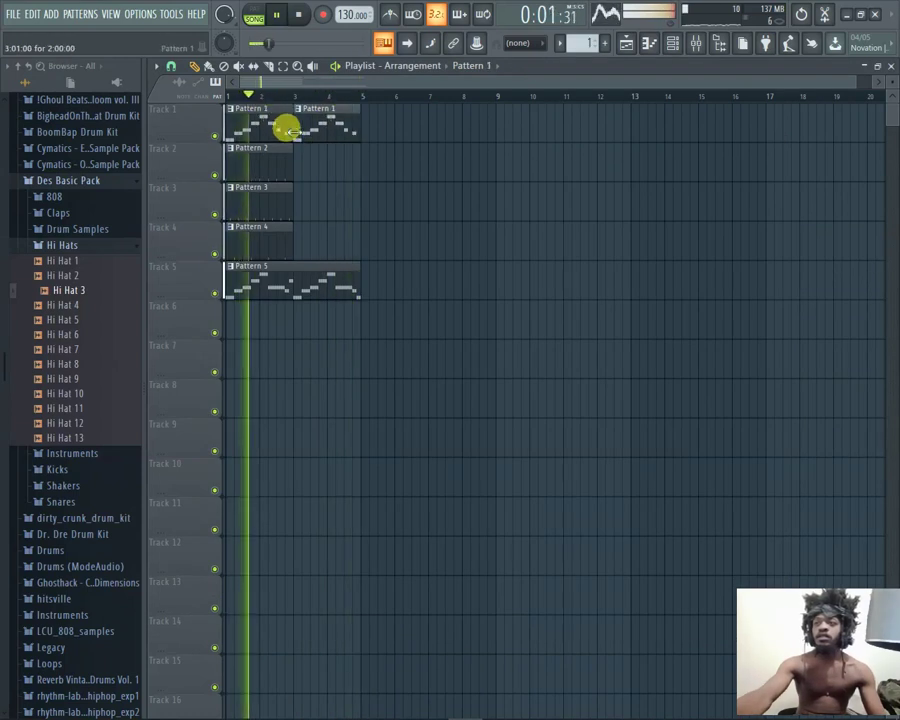
{"action": "left_click", "coordinate": [282, 154]}
{"action": "left_click", "coordinate": [296, 158]}
{"action": "left_click", "coordinate": [278, 195]}
{"action": "left_click", "coordinate": [290, 199]}
{"action": "left_click", "coordinate": [283, 232]}
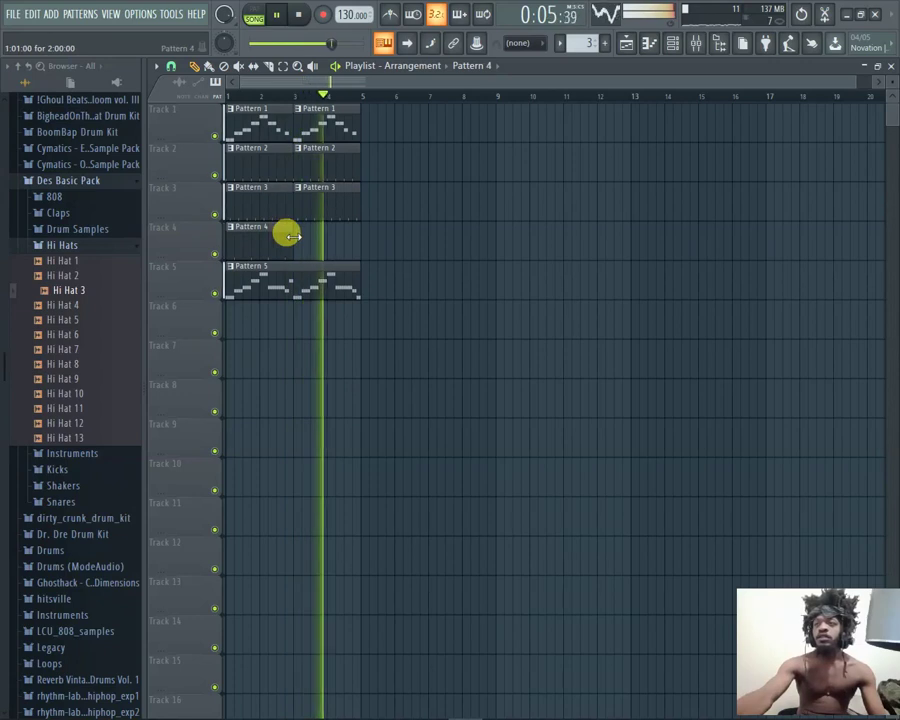
{"action": "left_click", "coordinate": [295, 237]}
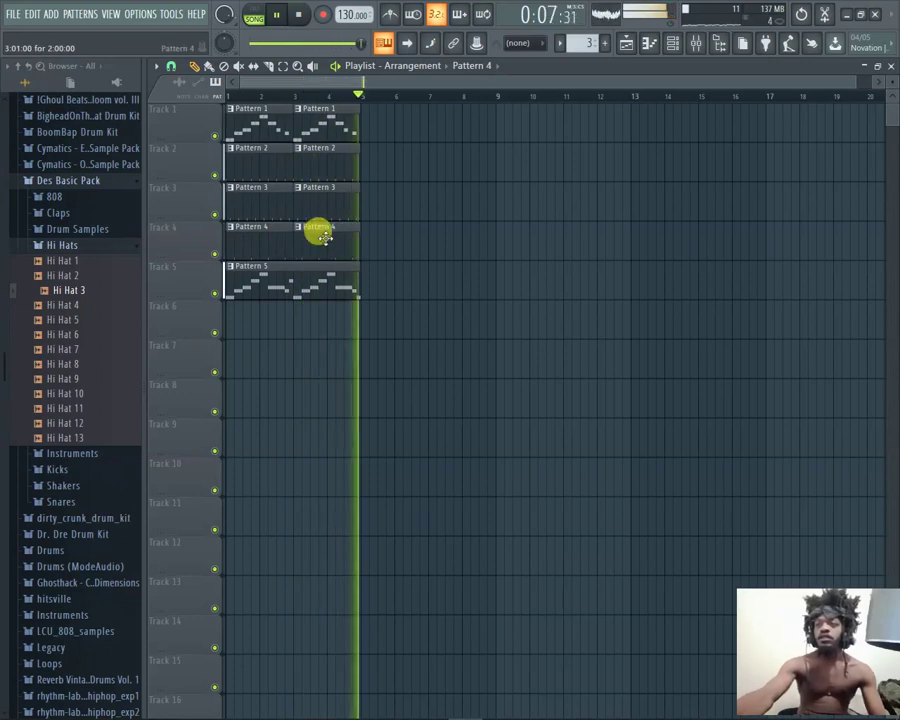
{"action": "left_click", "coordinate": [667, 44]}
{"action": "left_click", "coordinate": [460, 142]}
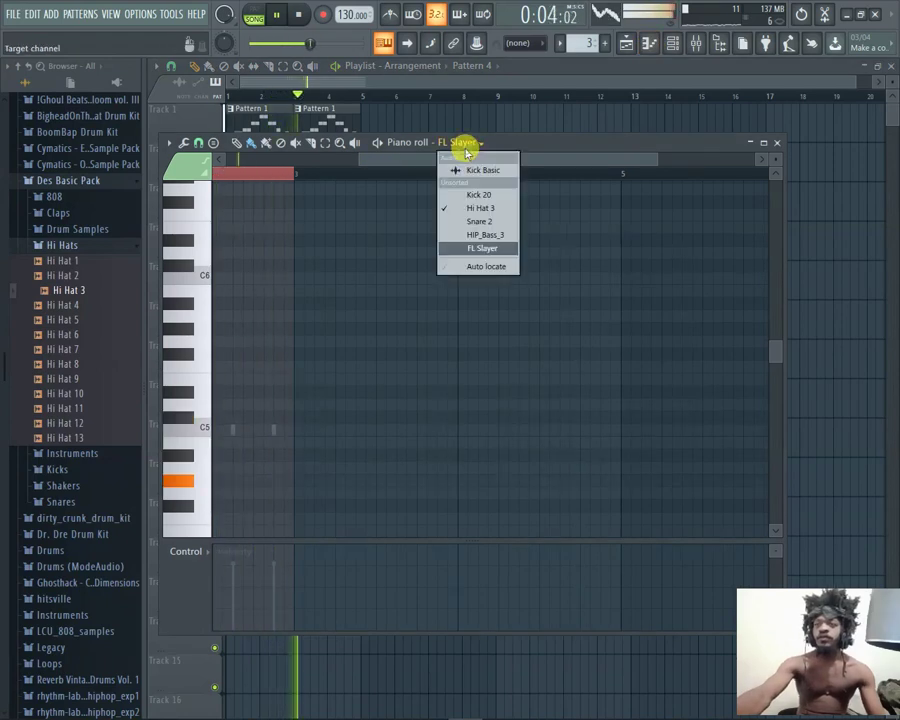
{"action": "left_click", "coordinate": [484, 209]}
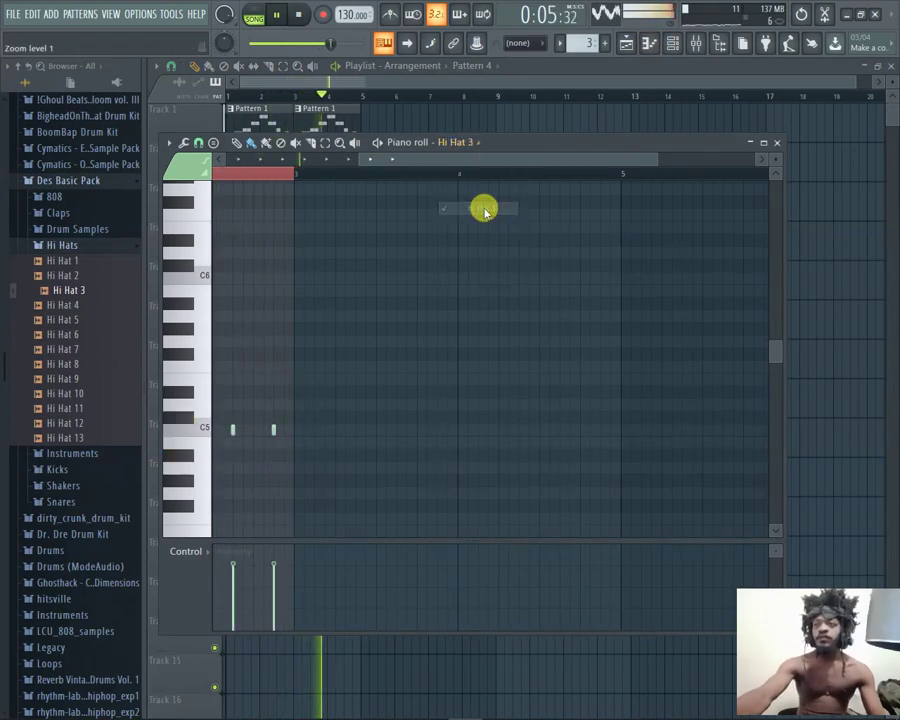
{"action": "left_click", "coordinate": [445, 144]}
{"action": "left_click", "coordinate": [534, 63]}
Rework the end of Pattern 5's FL Slayer part in bar 4 to two more B4 notes followed by two A#4 notes, and play back the arrangement
{"action": "left_click", "coordinate": [324, 263]}
{"action": "left_click", "coordinate": [650, 45]}
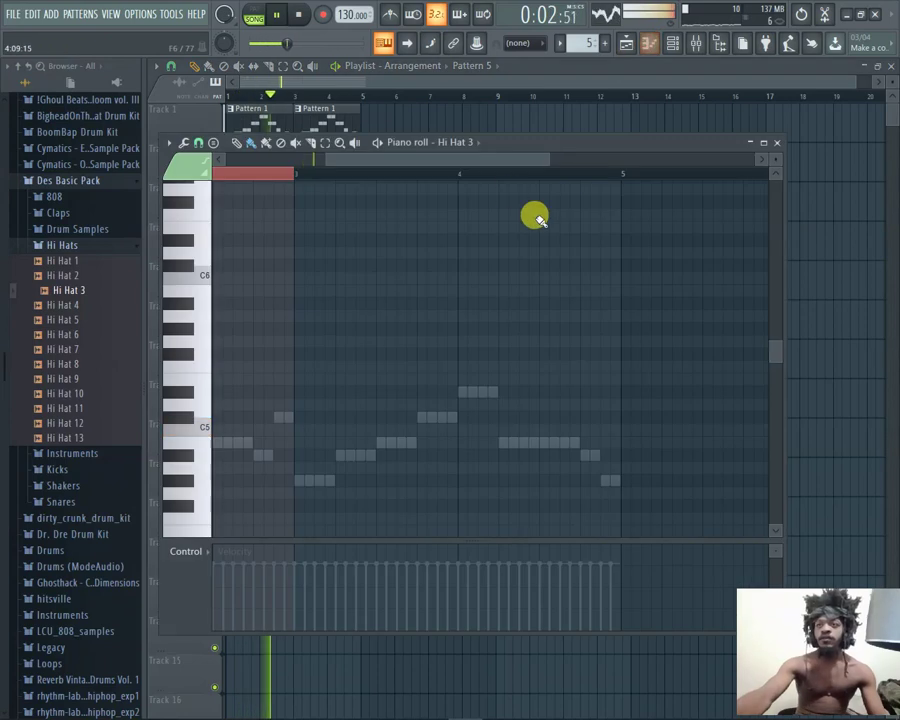
{"action": "left_click", "coordinate": [458, 144]}
{"action": "left_click", "coordinate": [494, 247]}
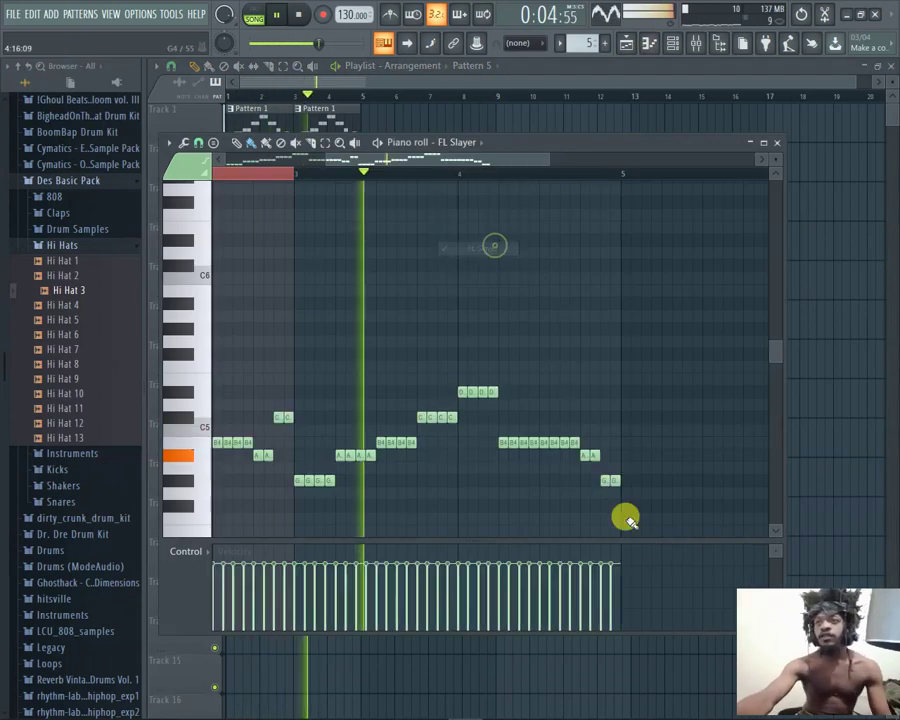
{"action": "left_click_drag", "start_coordinate": [608, 480], "coordinate": [612, 463]}
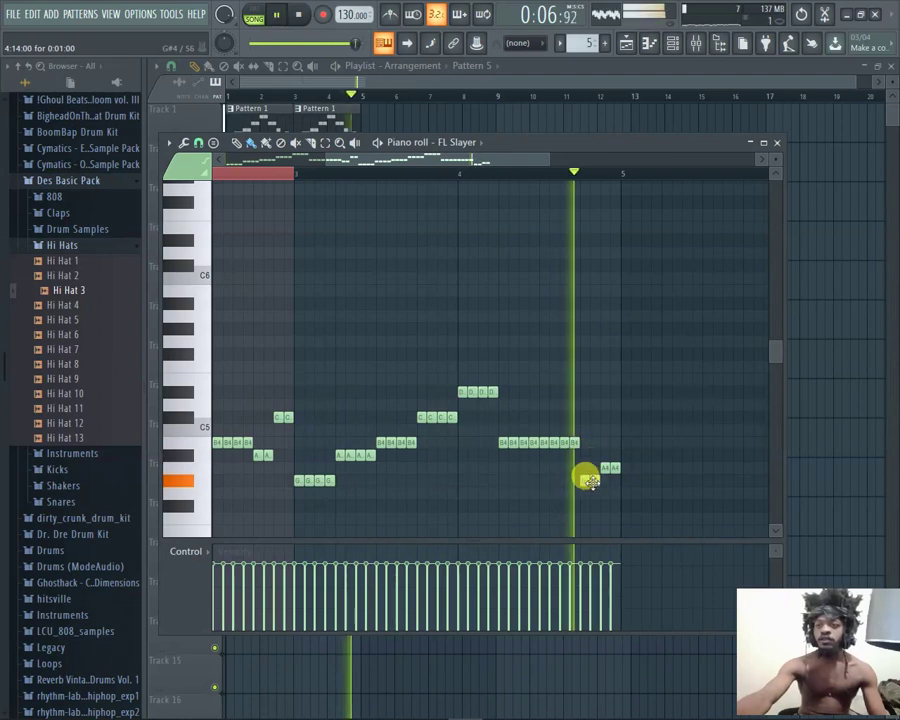
{"action": "left_click", "coordinate": [585, 442]}
{"action": "right_click", "coordinate": [595, 455]}
{"action": "right_click", "coordinate": [610, 466]}
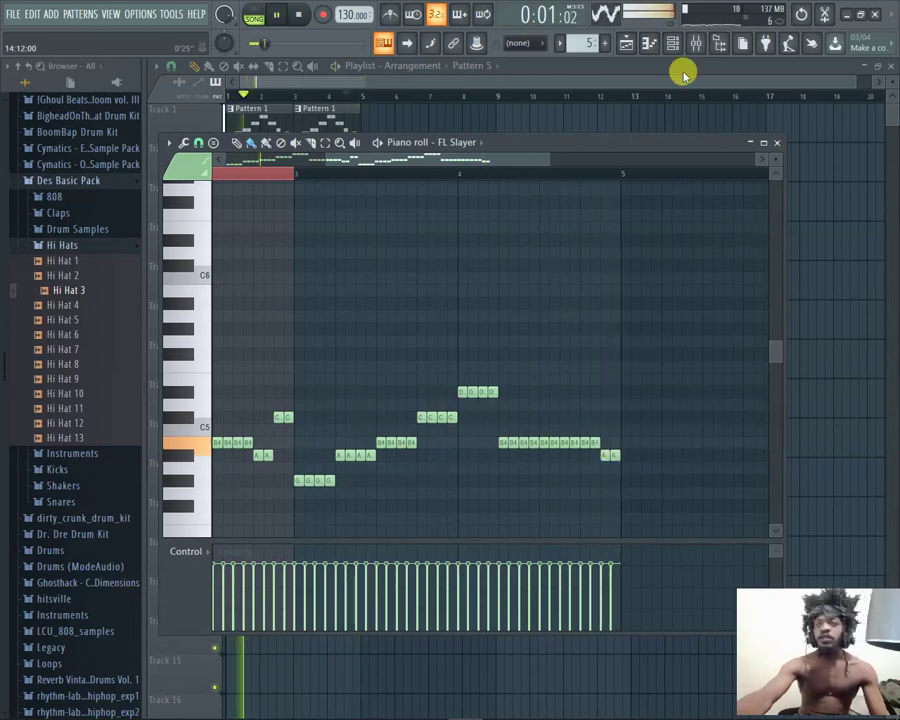
{"action": "key", "text": "F7"}
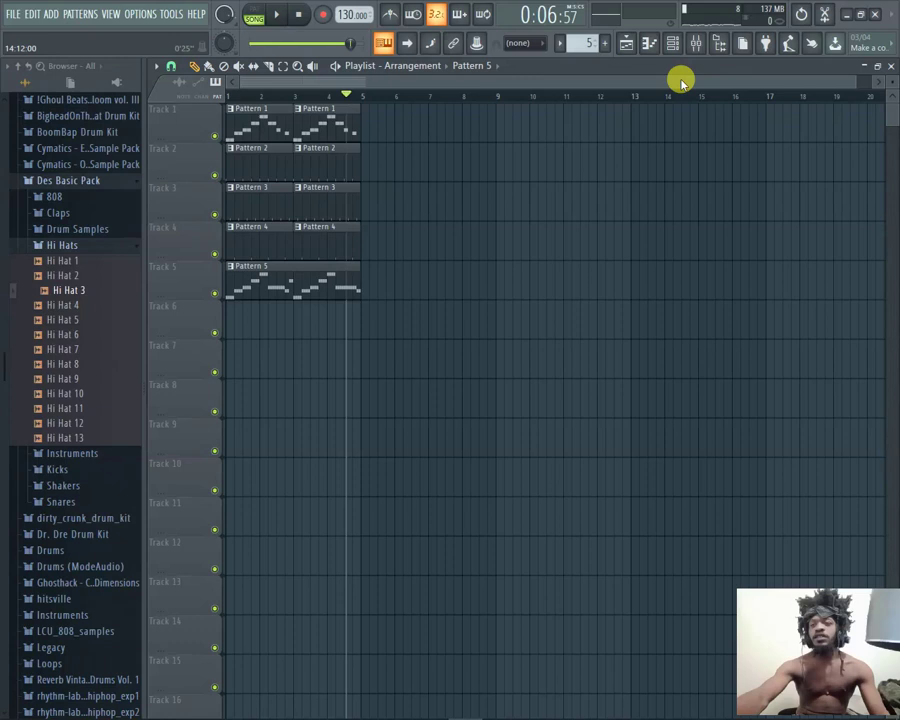
{"action": "key", "text": "space"}
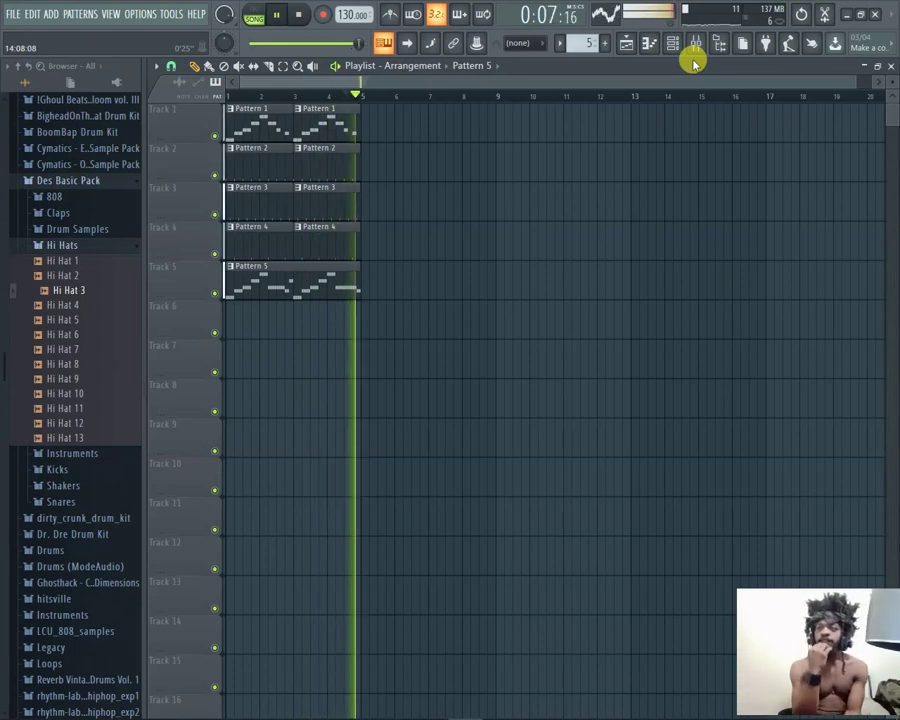
Audition the two A#4 notes near the end of bar 2 in the FL Slayer part at D#5, and settle both on B4
{"action": "left_click", "coordinate": [646, 44]}
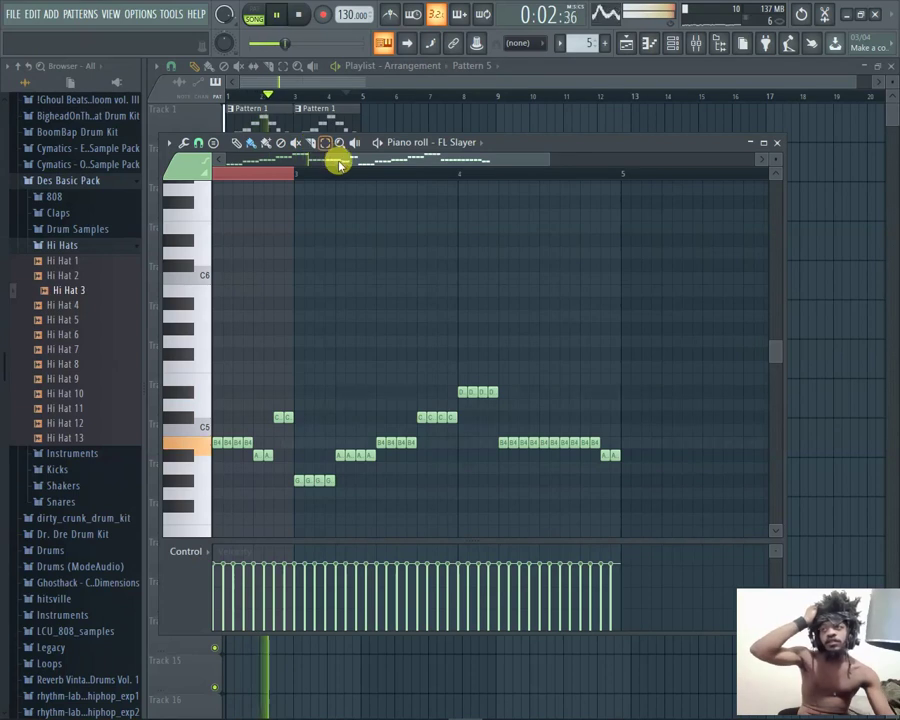
{"action": "left_click_drag", "start_coordinate": [334, 163], "coordinate": [241, 187]}
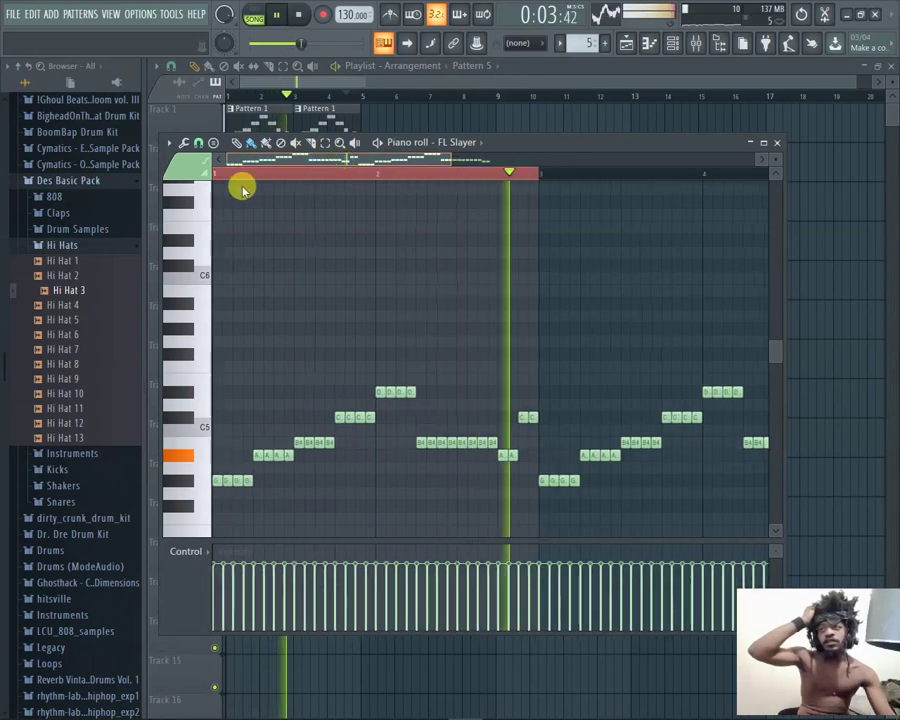
{"action": "left_click", "coordinate": [414, 176]}
{"action": "key", "text": "space"}
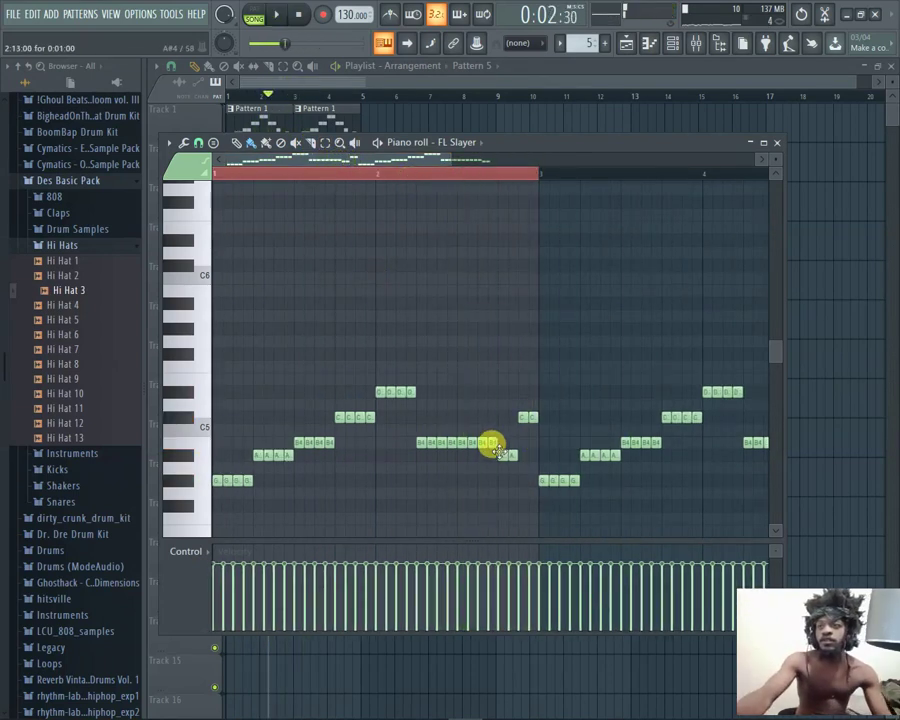
{"action": "left_click_drag", "start_coordinate": [497, 410], "coordinate": [492, 390]}
{"action": "left_click", "coordinate": [500, 391]}
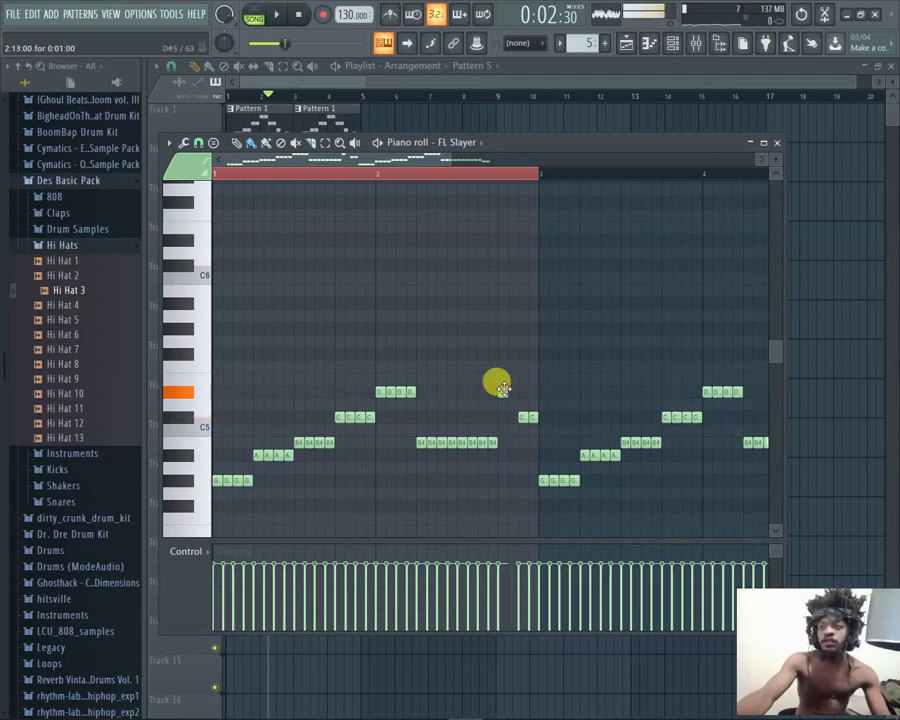
{"action": "key", "text": "space"}
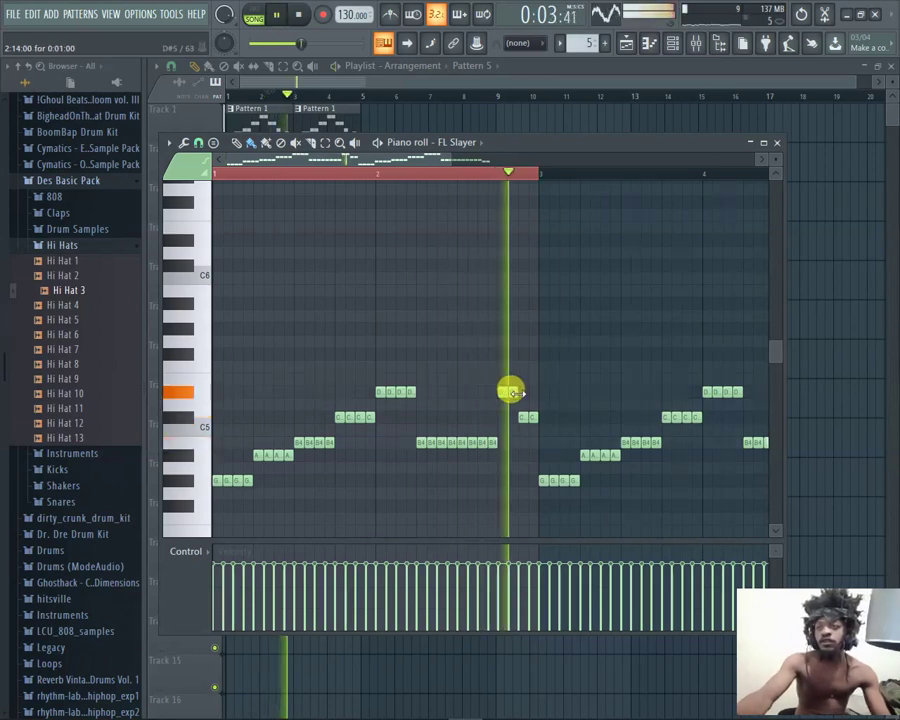
{"action": "key", "text": "space"}
{"action": "left_click_drag", "start_coordinate": [498, 393], "coordinate": [498, 446]}
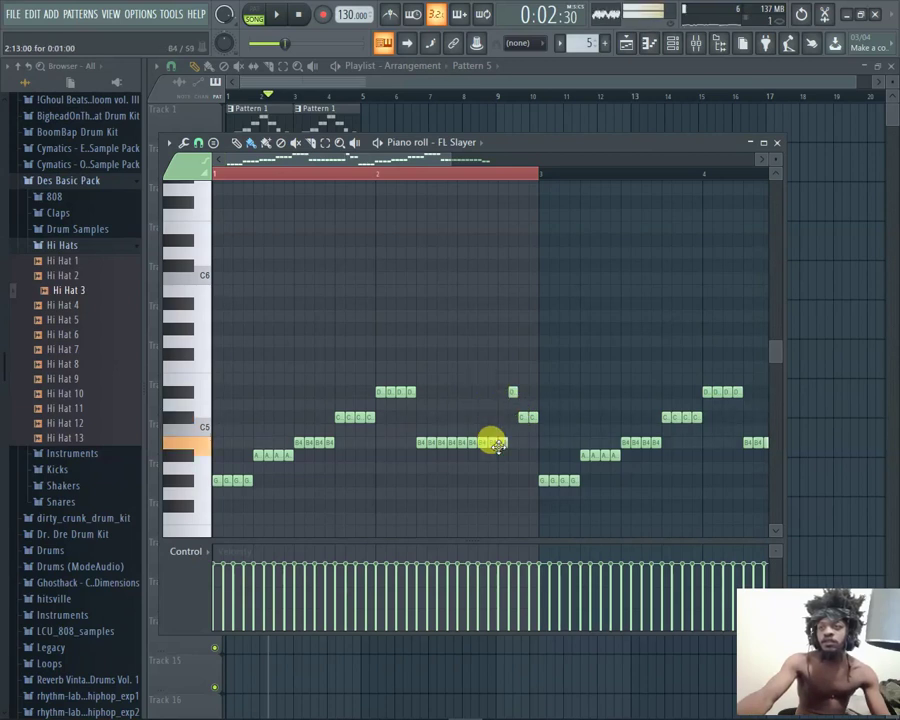
{"action": "key", "text": "space"}
{"action": "key", "text": "space"}
{"action": "left_click_drag", "start_coordinate": [511, 393], "coordinate": [498, 440]}
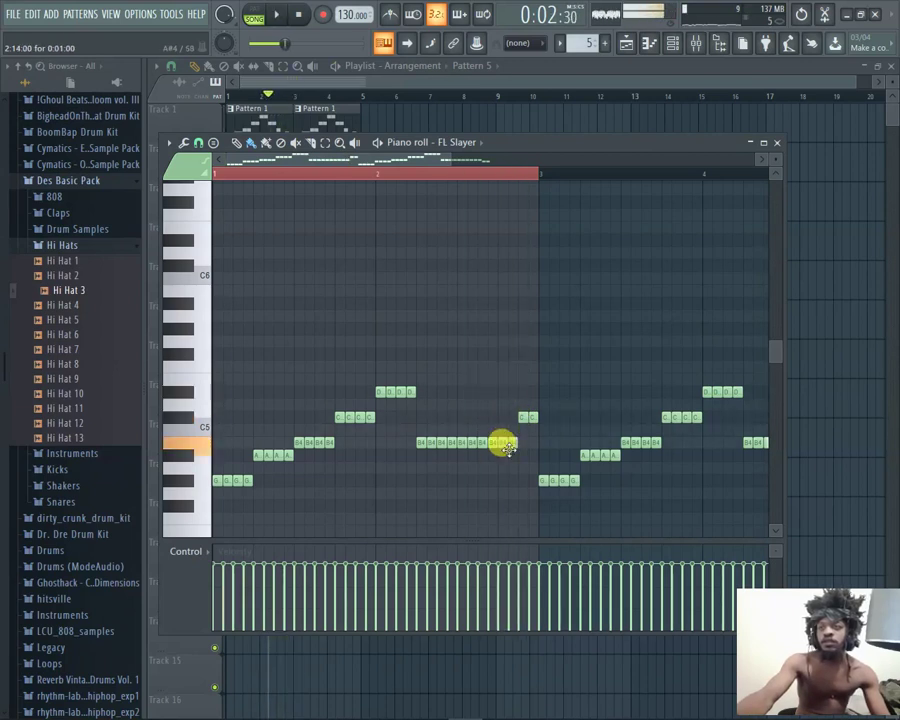
Replace the two C#5 notes closing bar 2 with D#5 notes, play the phrase and return to the playlist
{"action": "left_click", "coordinate": [524, 392]}
{"action": "left_click", "coordinate": [534, 393]}
{"action": "key", "text": "space"}
{"action": "right_click", "coordinate": [534, 418]}
{"action": "right_click", "coordinate": [524, 419]}
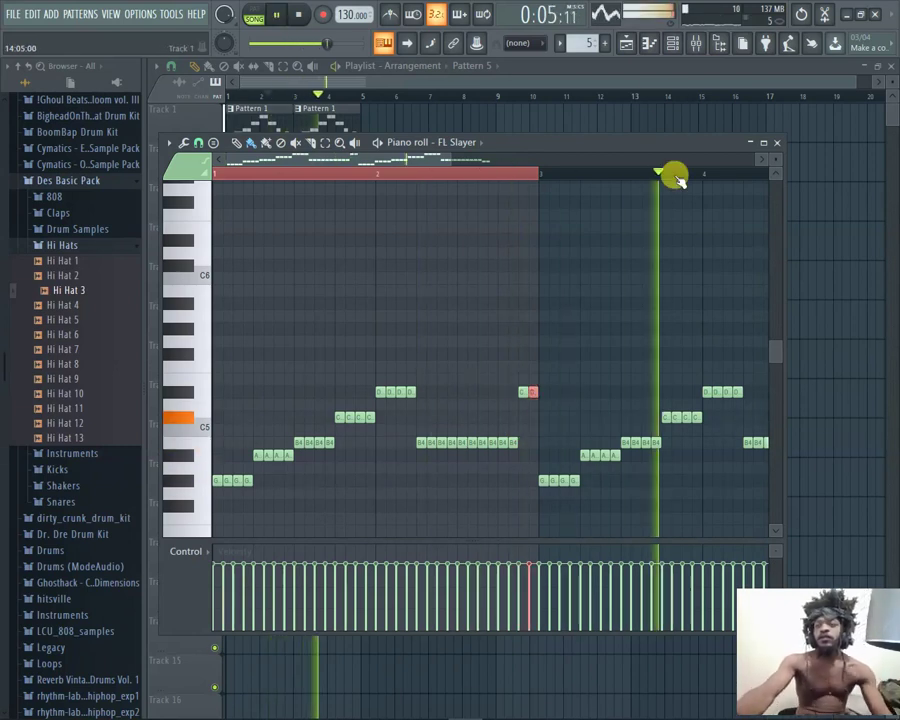
{"action": "scroll", "coordinate": [676, 178], "scroll_direction": "down", "scroll_amount": 1}
{"action": "scroll", "coordinate": [676, 178], "scroll_direction": "down", "scroll_amount": 1}
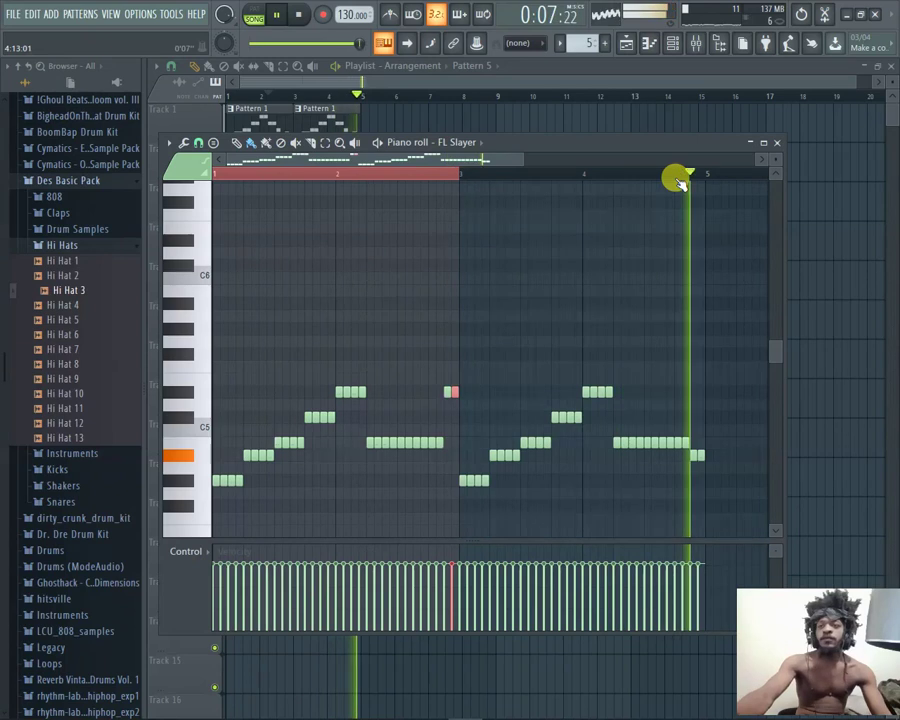
{"action": "left_click", "coordinate": [601, 67]}
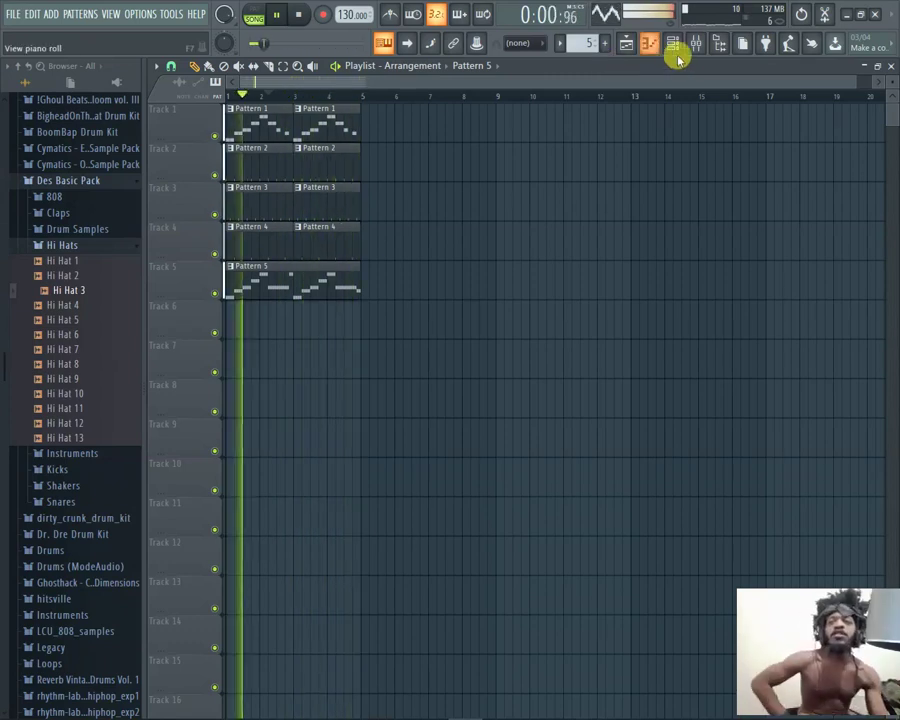
Balance the mix by lowering the volume faders of Inserts 4, 5, 3 and 1 clearly and Insert 2 slightly during playback
{"action": "left_click", "coordinate": [695, 45]}
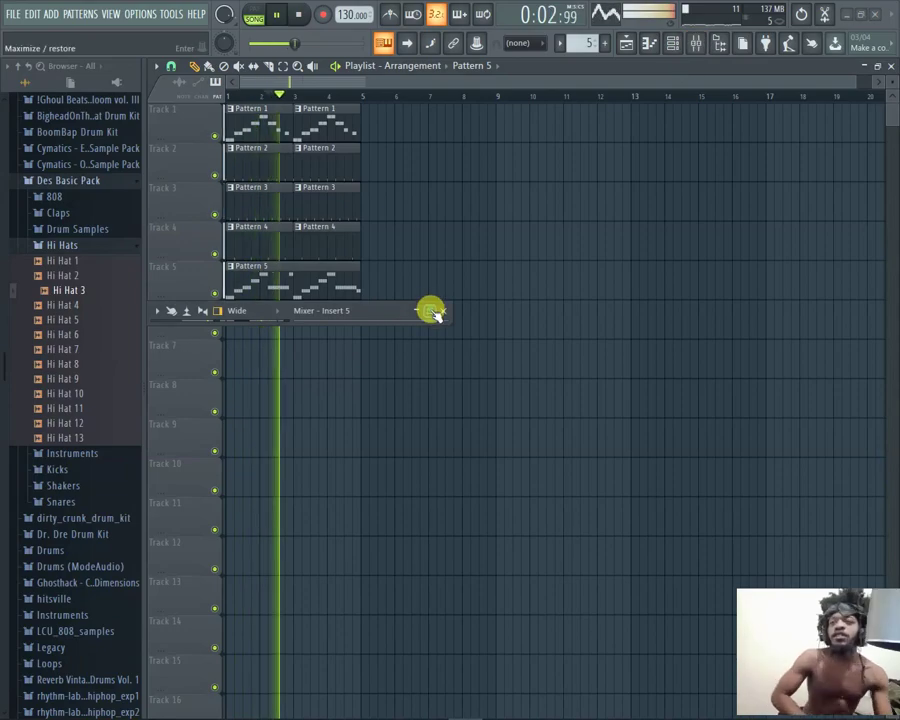
{"action": "left_click", "coordinate": [428, 310]}
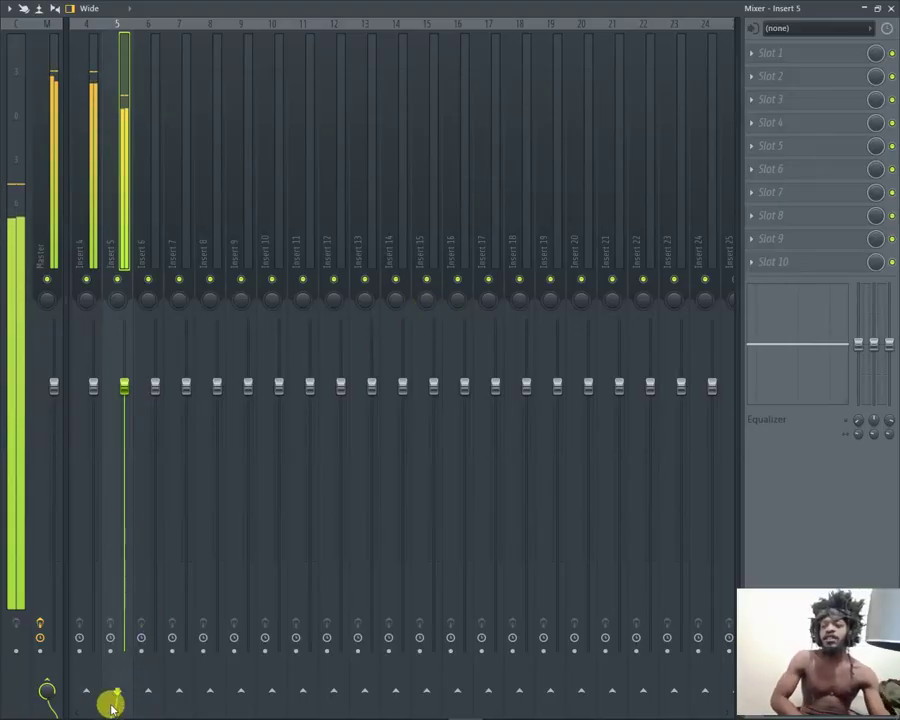
{"action": "left_click_drag", "start_coordinate": [111, 713], "coordinate": [88, 706]}
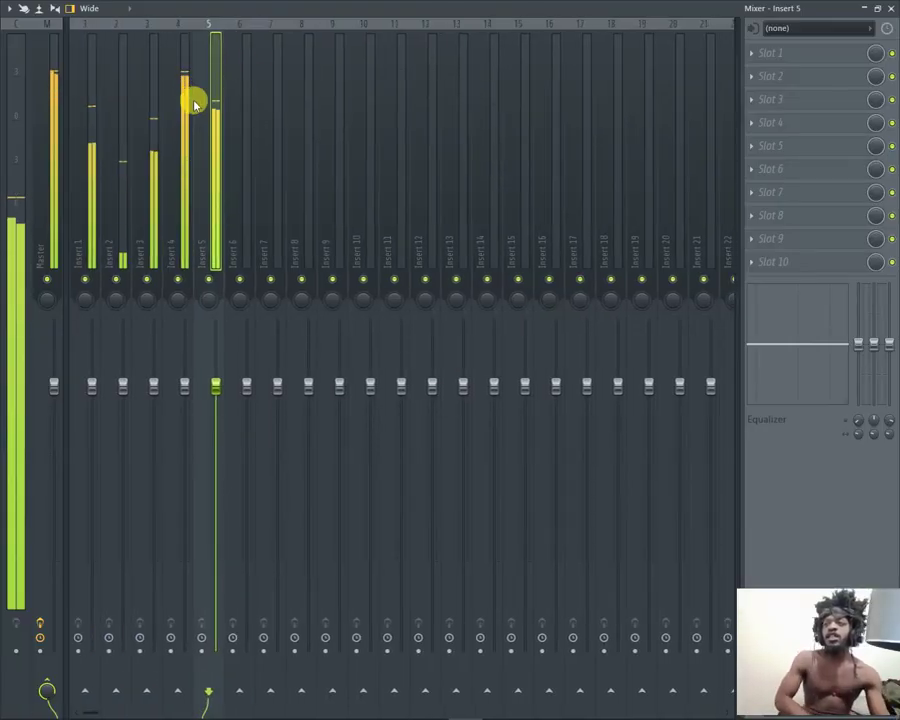
{"action": "left_click_drag", "start_coordinate": [185, 386], "coordinate": [185, 493]}
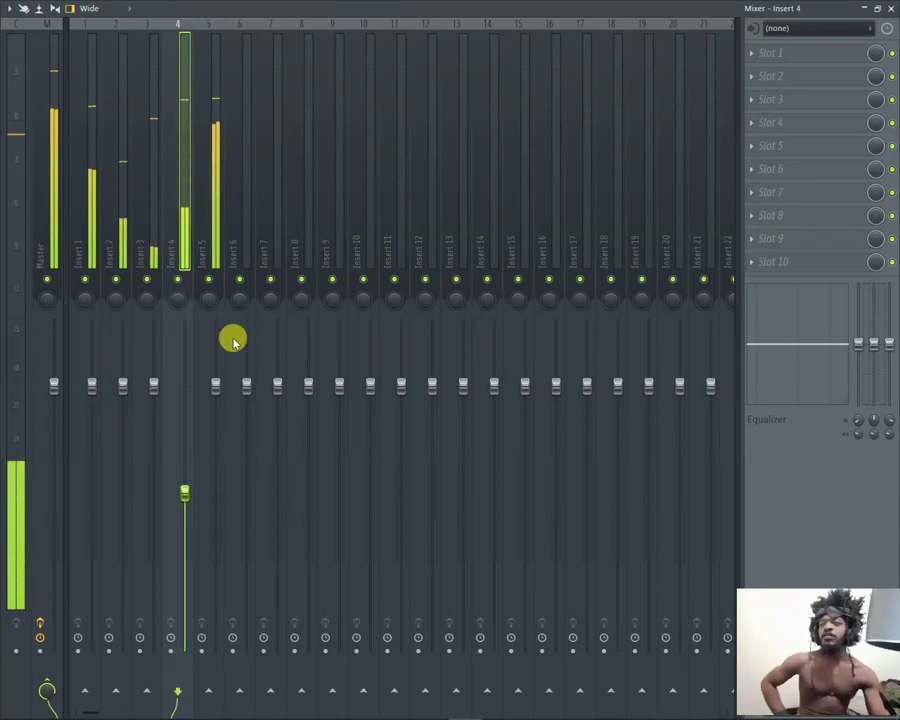
{"action": "left_click_drag", "start_coordinate": [215, 385], "coordinate": [201, 478]}
{"action": "left_click_drag", "start_coordinate": [153, 385], "coordinate": [153, 441]}
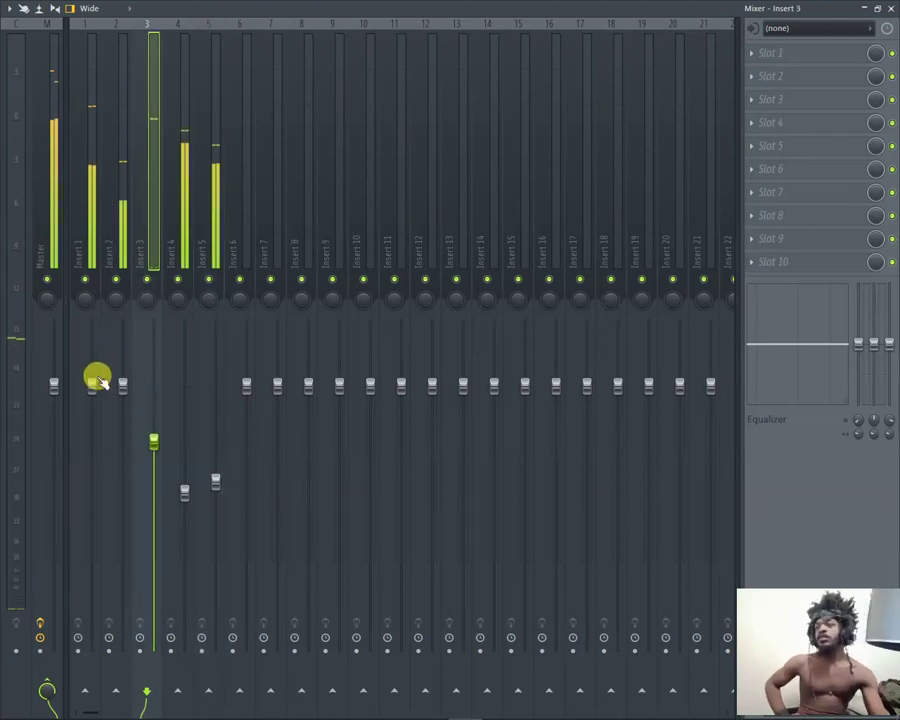
{"action": "left_click_drag", "start_coordinate": [91, 385], "coordinate": [96, 432]}
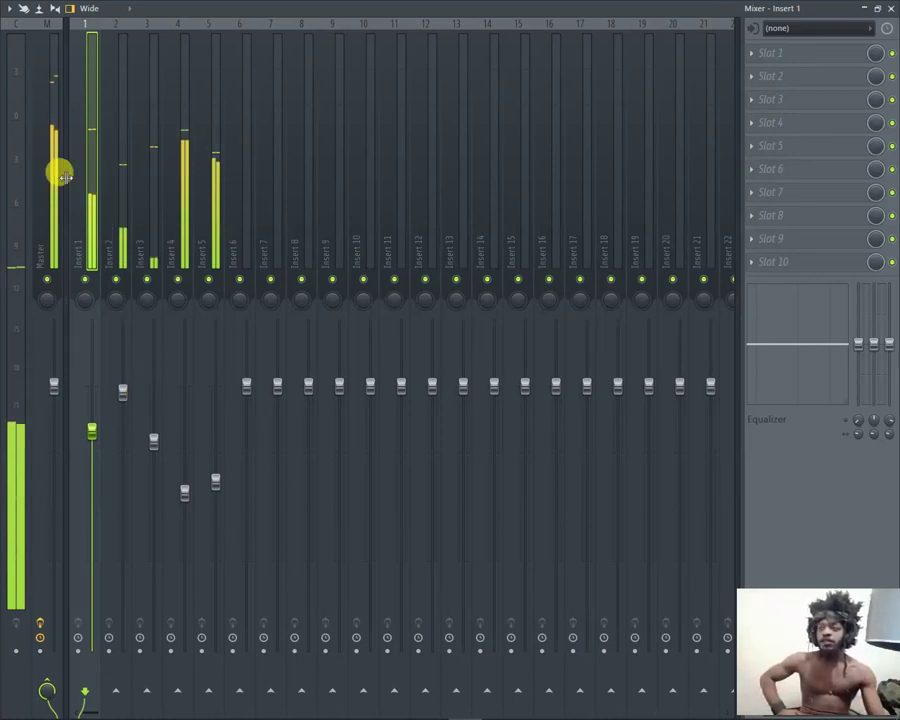
Lower the Master track's volume slightly and close the mixer
{"action": "left_click", "coordinate": [52, 208]}
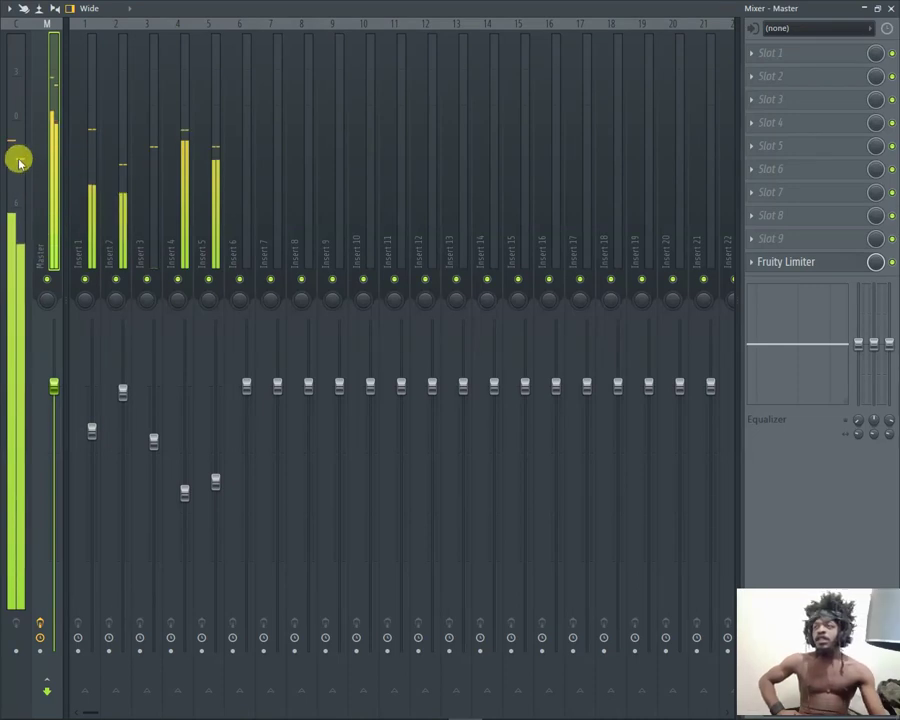
{"action": "mouse_move", "coordinate": [57, 395]}
{"action": "left_mouse_down"}
{"action": "mouse_move", "coordinate": [57, 320]}
{"action": "mouse_move", "coordinate": [54, 385]}
{"action": "left_mouse_up"}
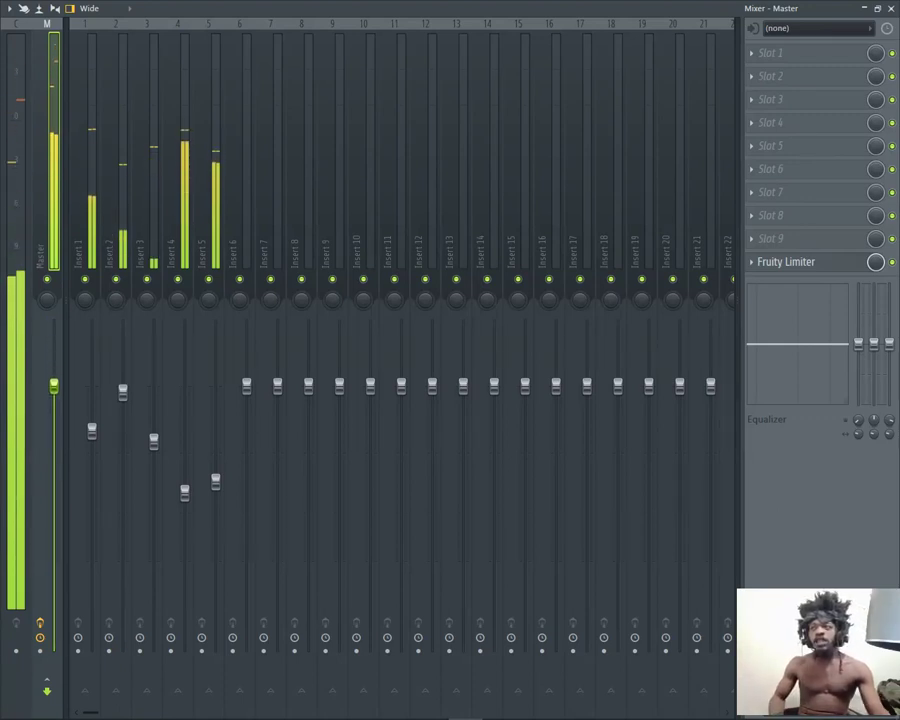
{"action": "left_click_drag", "start_coordinate": [54, 385], "coordinate": [54, 395]}
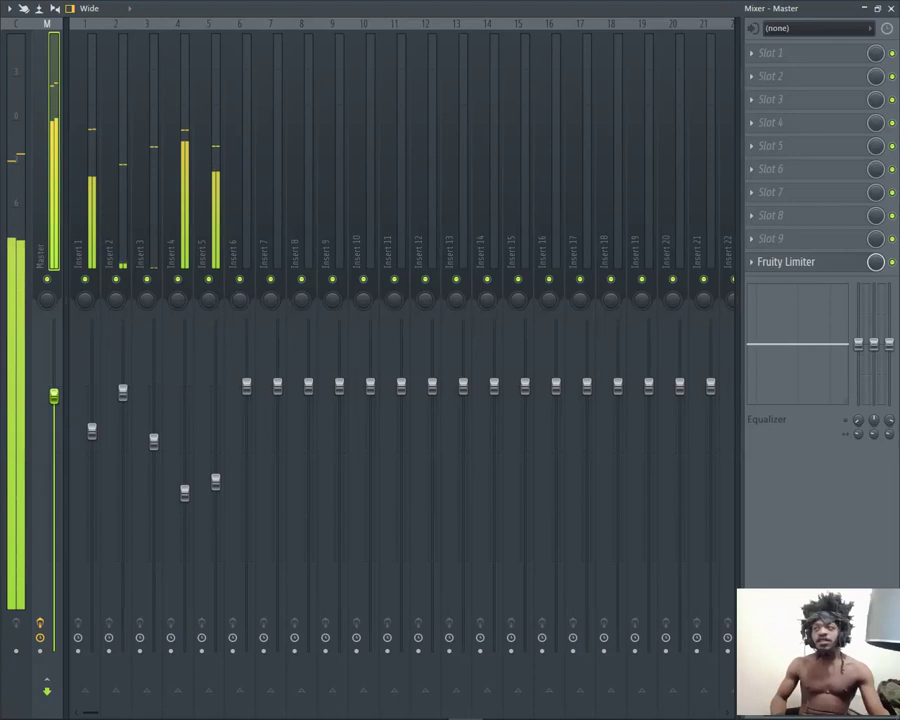
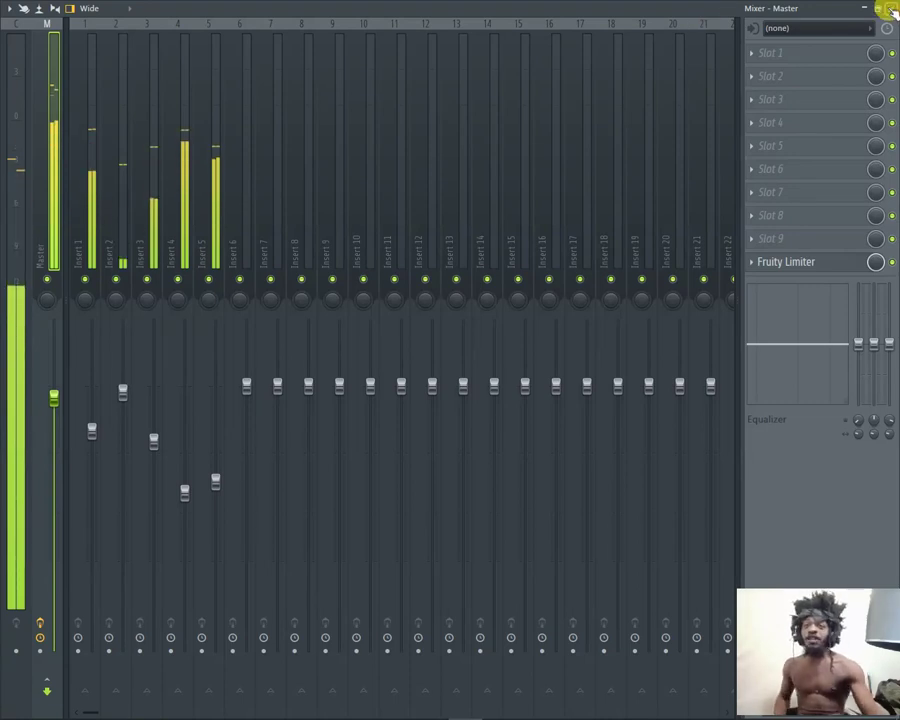
{"action": "left_click", "coordinate": [891, 7]}
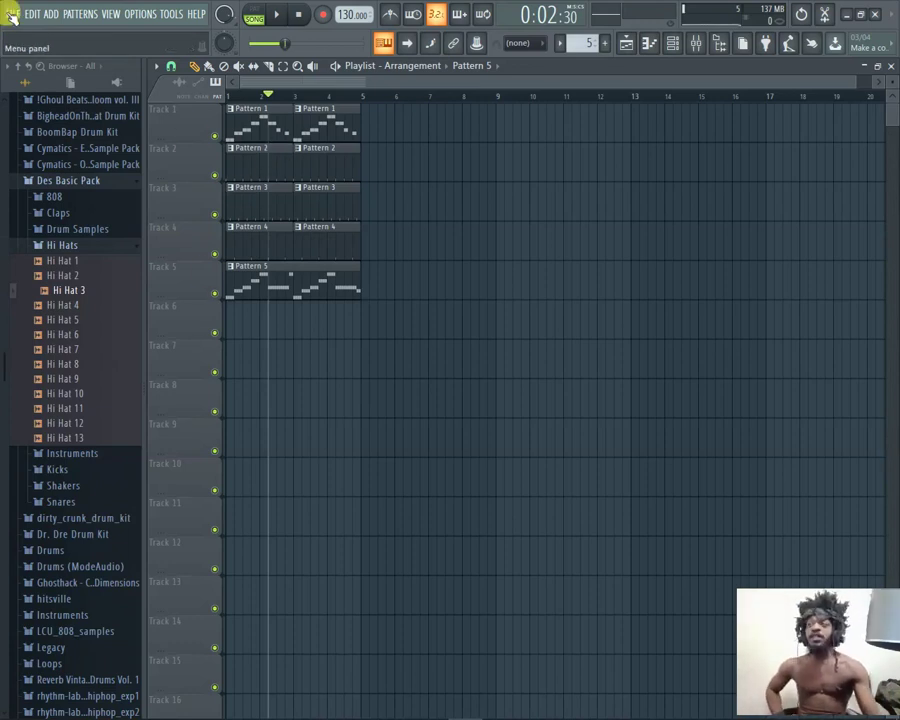
Open the project Youtube Tutorial Instrumental.flp without saving the changes to untitled.flp
{"action": "left_click", "coordinate": [12, 14]}
{"action": "left_click", "coordinate": [68, 161]}
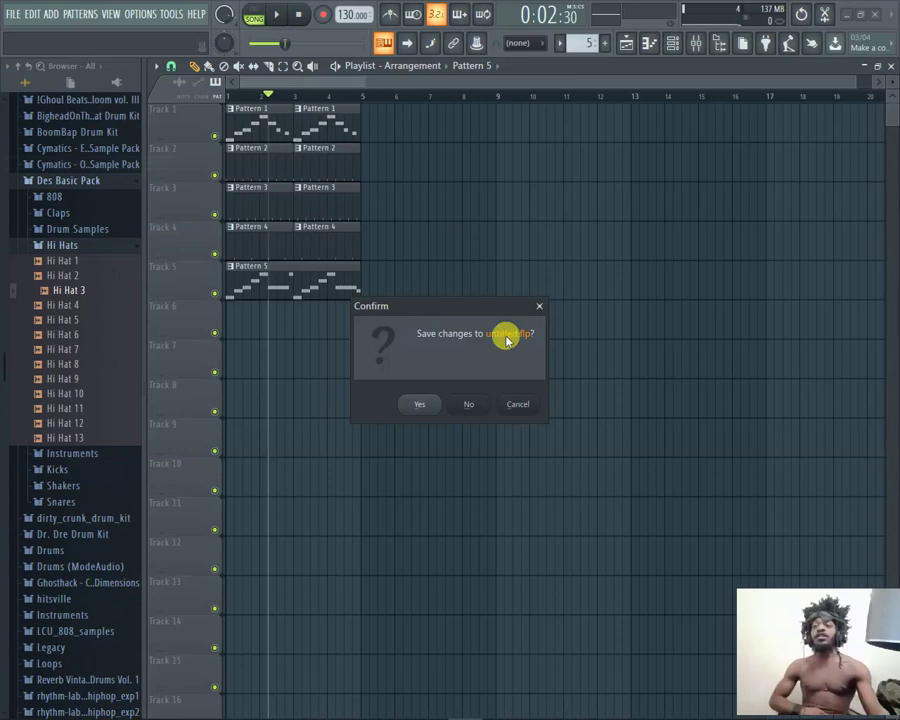
{"action": "left_click", "coordinate": [466, 404]}
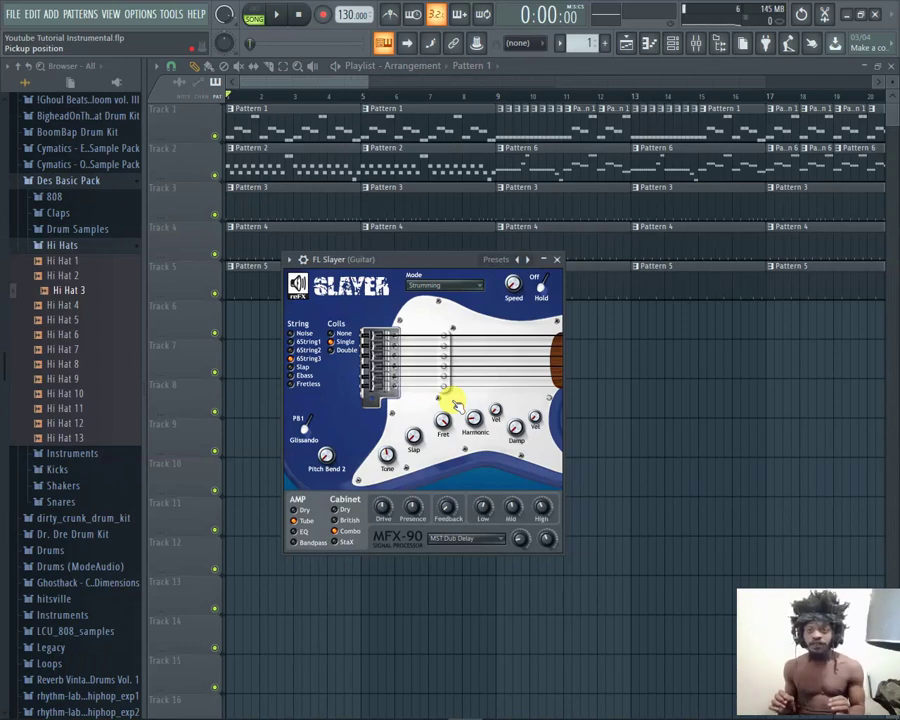
Put away the guitar plugin window and move the bar 9–24 clips from Tracks 1–5 down to Tracks 6–10
{"action": "left_click", "coordinate": [574, 65]}
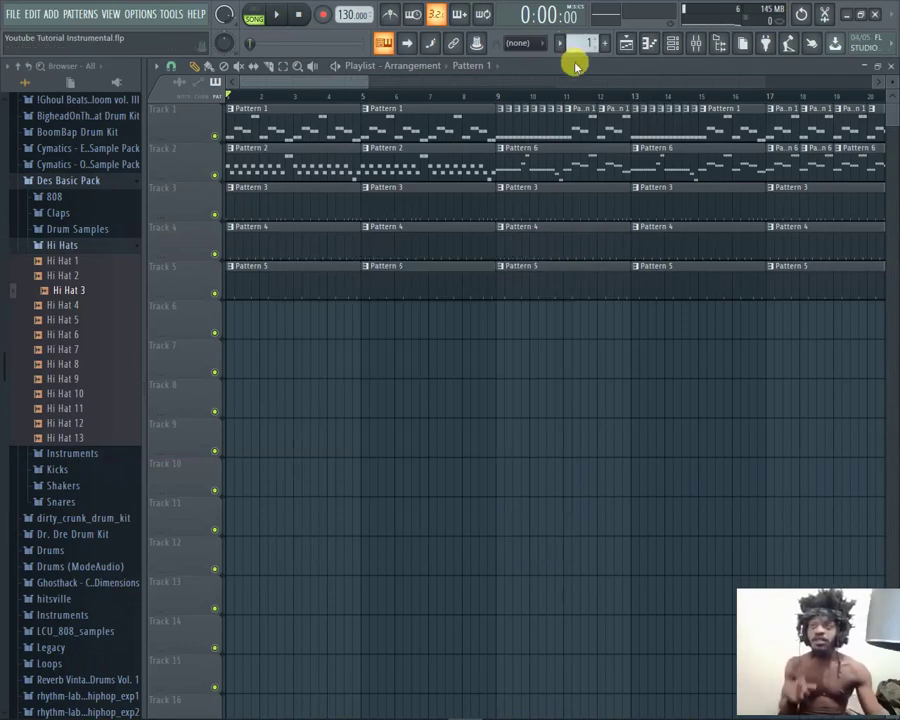
{"action": "scroll", "coordinate": [560, 92], "scroll_direction": "down", "scroll_amount": 6}
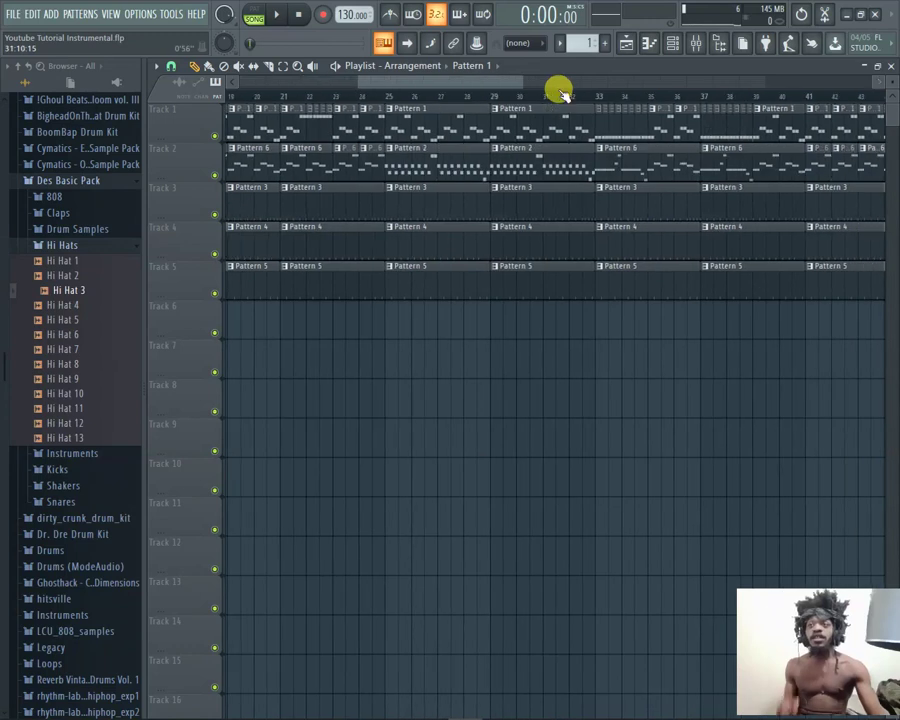
{"action": "scroll", "coordinate": [560, 100], "scroll_direction": "up", "scroll_amount": 5}
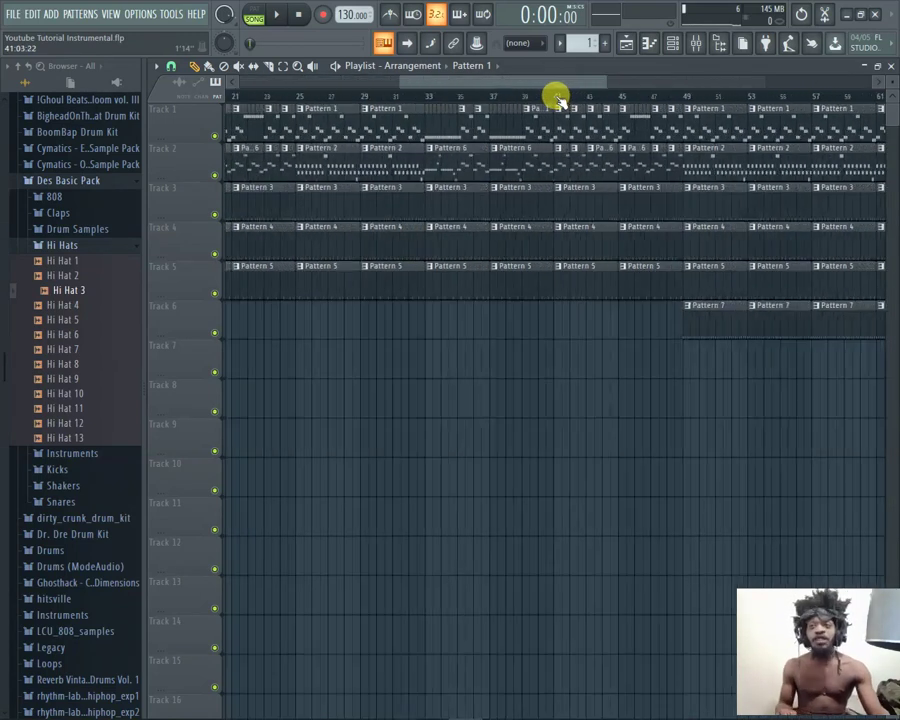
{"action": "scroll", "coordinate": [557, 97], "scroll_direction": "down", "scroll_amount": 4}
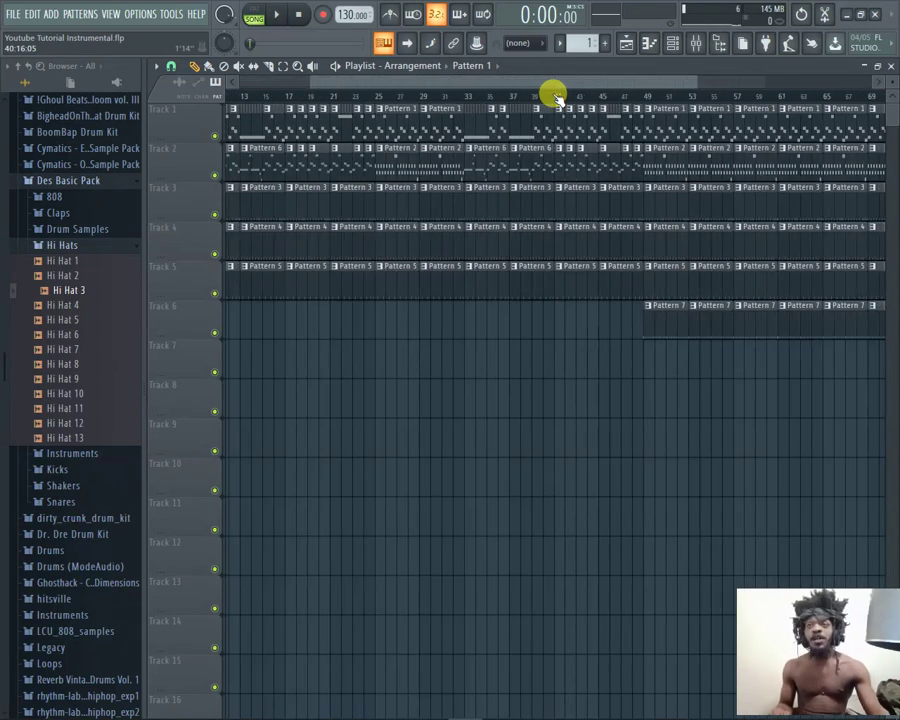
{"action": "scroll", "coordinate": [557, 97], "scroll_direction": "down", "scroll_amount": 2}
{"action": "scroll", "coordinate": [556, 96], "scroll_direction": "down", "scroll_amount": 1}
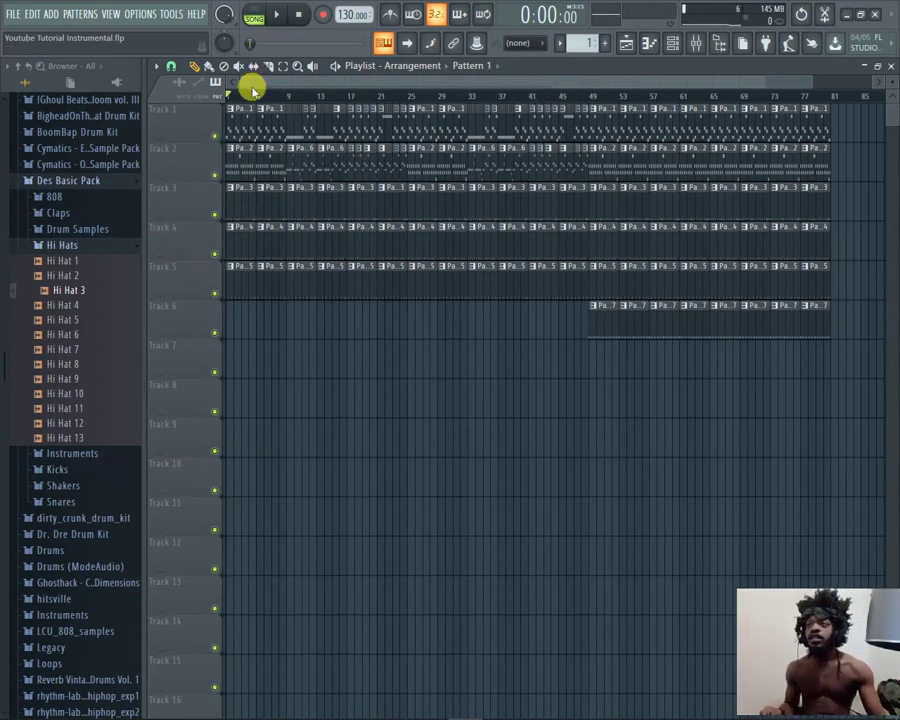
{"action": "scroll", "coordinate": [254, 92], "scroll_direction": "up", "scroll_amount": 5}
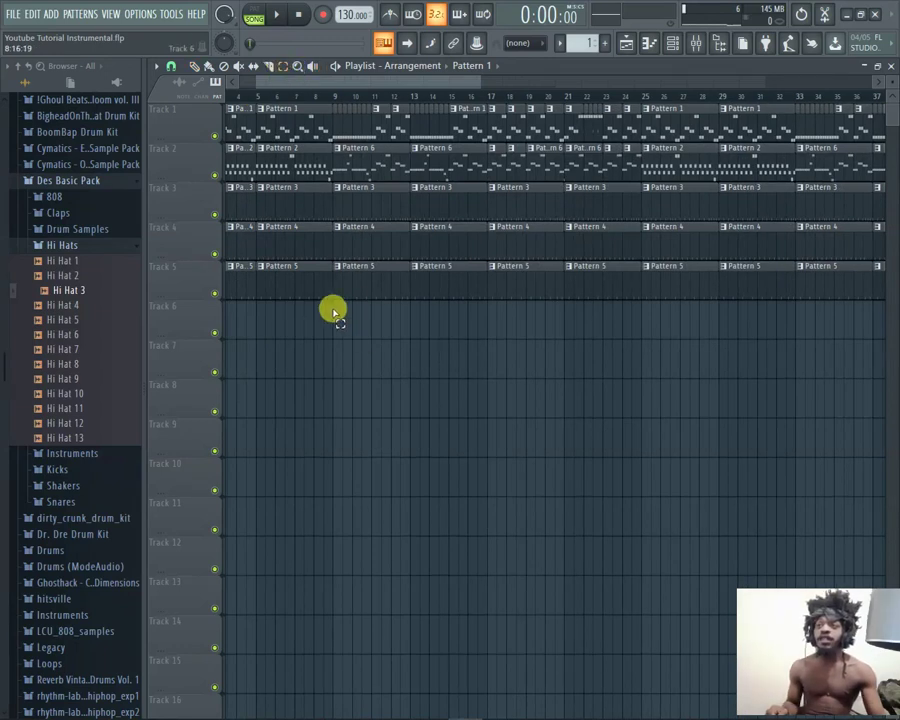
{"action": "left_click_drag", "start_coordinate": [337, 313], "coordinate": [638, 114]}
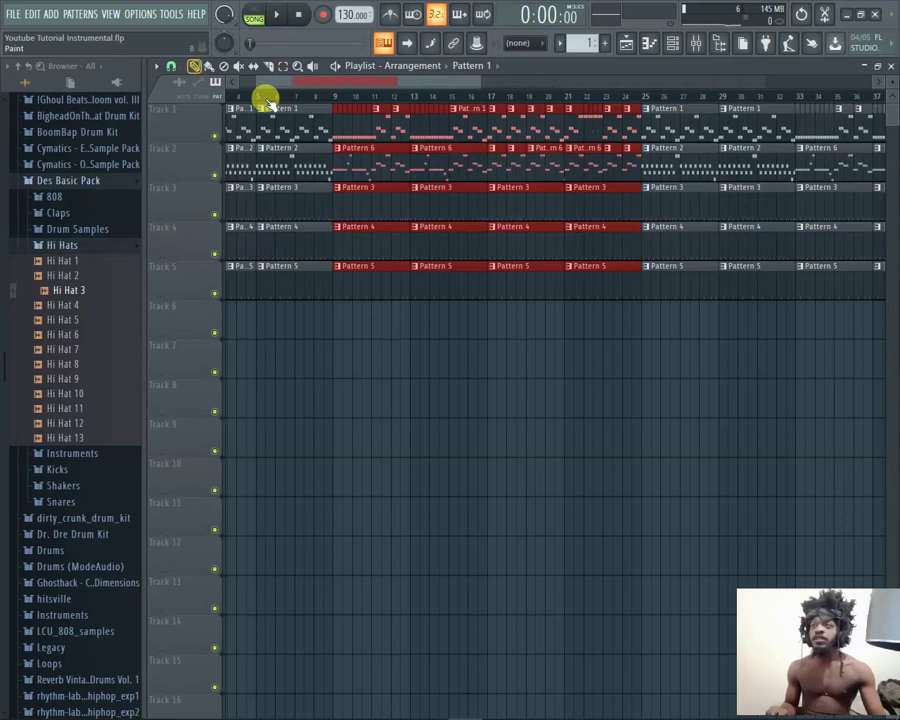
{"action": "left_click_drag", "start_coordinate": [346, 151], "coordinate": [344, 364]}
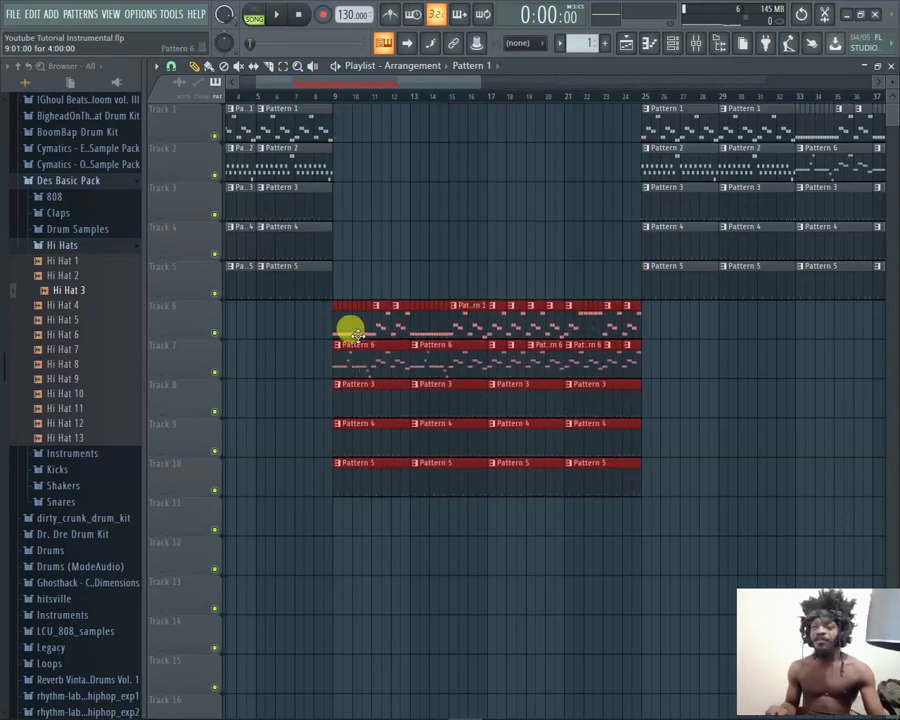
Select the bar 33–48 clips on Tracks 1–5 and move them down to Tracks 6–10
{"action": "scroll", "coordinate": [510, 88], "scroll_direction": "down", "scroll_amount": 4}
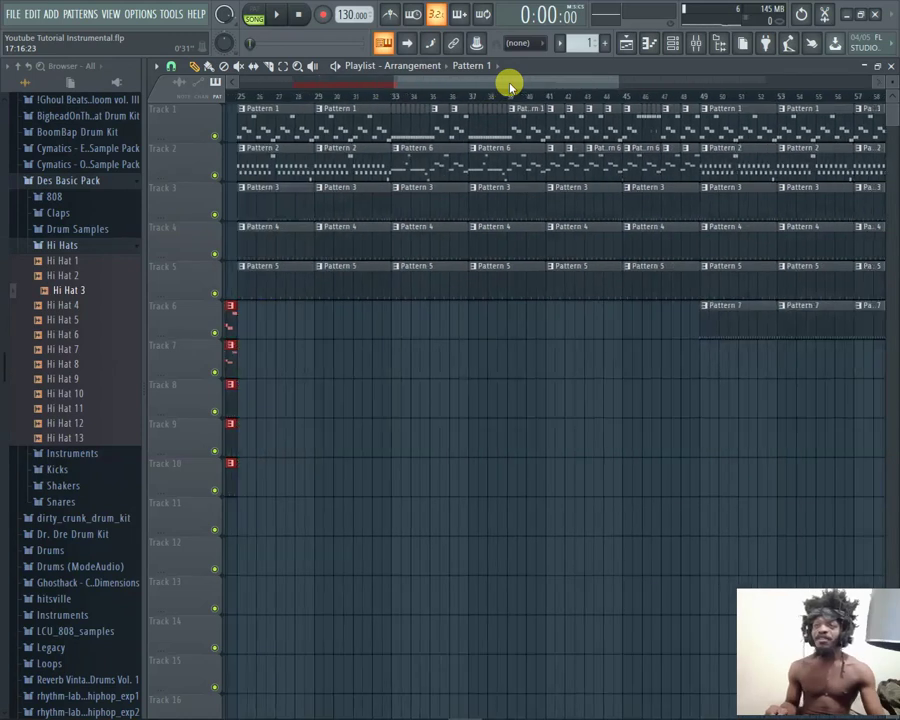
{"action": "left_click", "coordinate": [281, 66]}
{"action": "left_click_drag", "start_coordinate": [403, 318], "coordinate": [622, 132]}
{"action": "left_click_drag", "start_coordinate": [397, 318], "coordinate": [694, 80]}
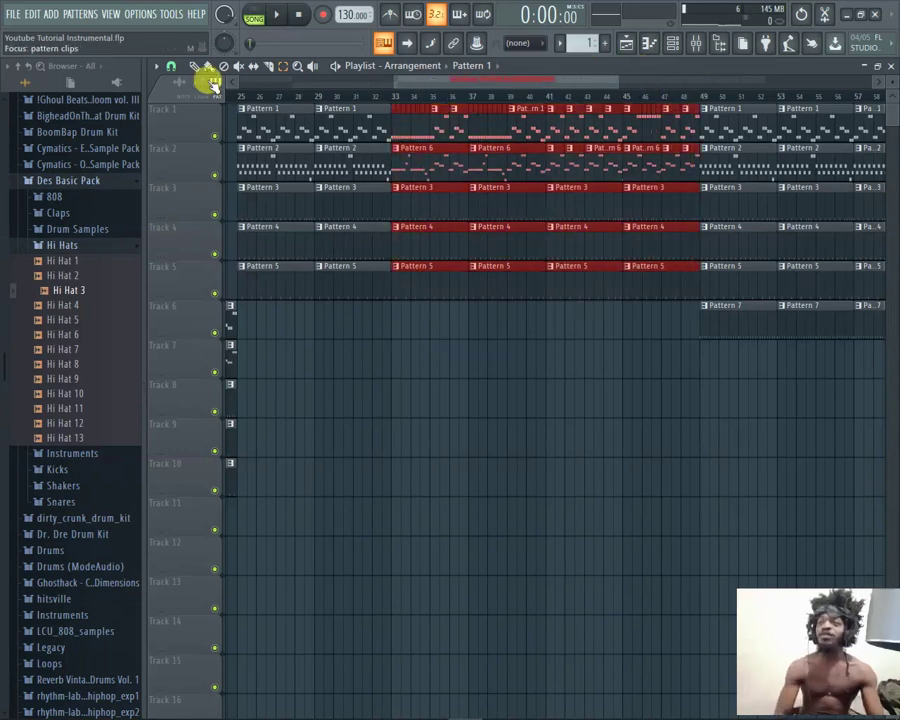
{"action": "left_click_drag", "start_coordinate": [412, 147], "coordinate": [412, 362]}
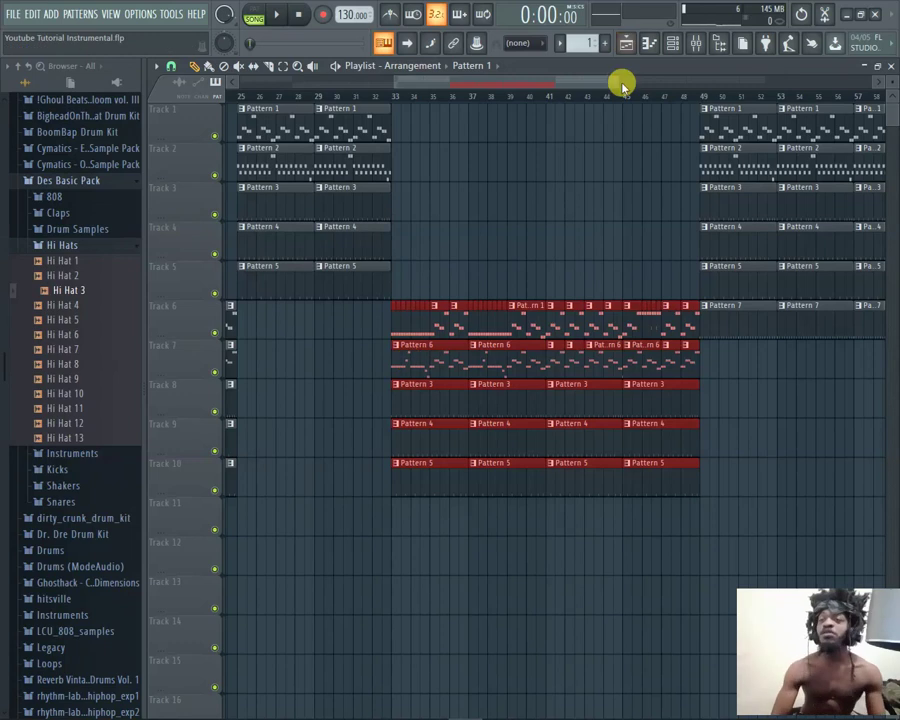
Move the bar 57–64 clips from Tracks 1–6 down to Tracks 11–16
{"action": "scroll", "coordinate": [624, 88], "scroll_direction": "right", "scroll_amount": 3}
{"action": "scroll", "coordinate": [624, 88], "scroll_direction": "right", "scroll_amount": 2}
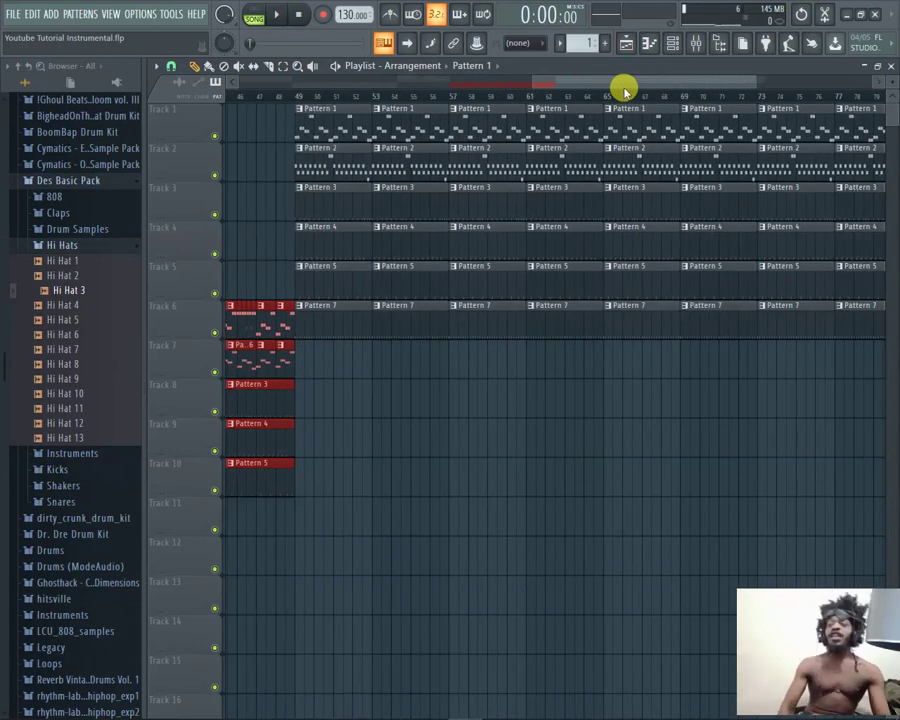
{"action": "scroll", "coordinate": [624, 88], "scroll_direction": "down", "scroll_amount": 4}
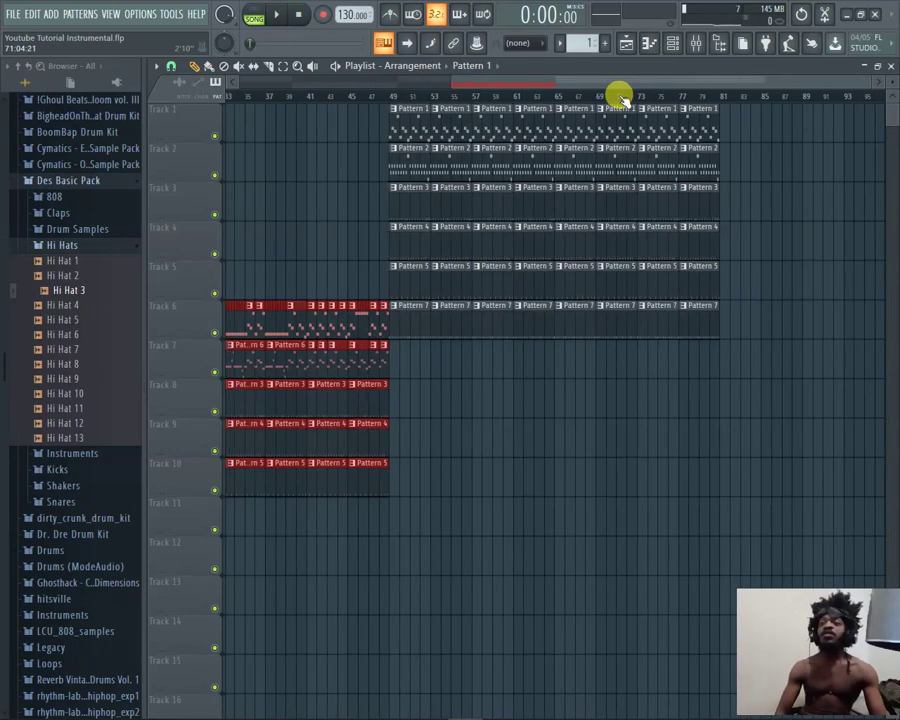
{"action": "left_click", "coordinate": [284, 66]}
{"action": "mouse_move", "coordinate": [531, 377]}
{"action": "left_mouse_down"}
{"action": "mouse_move", "coordinate": [524, 261]}
{"action": "mouse_move", "coordinate": [477, 104]}
{"action": "left_mouse_up"}
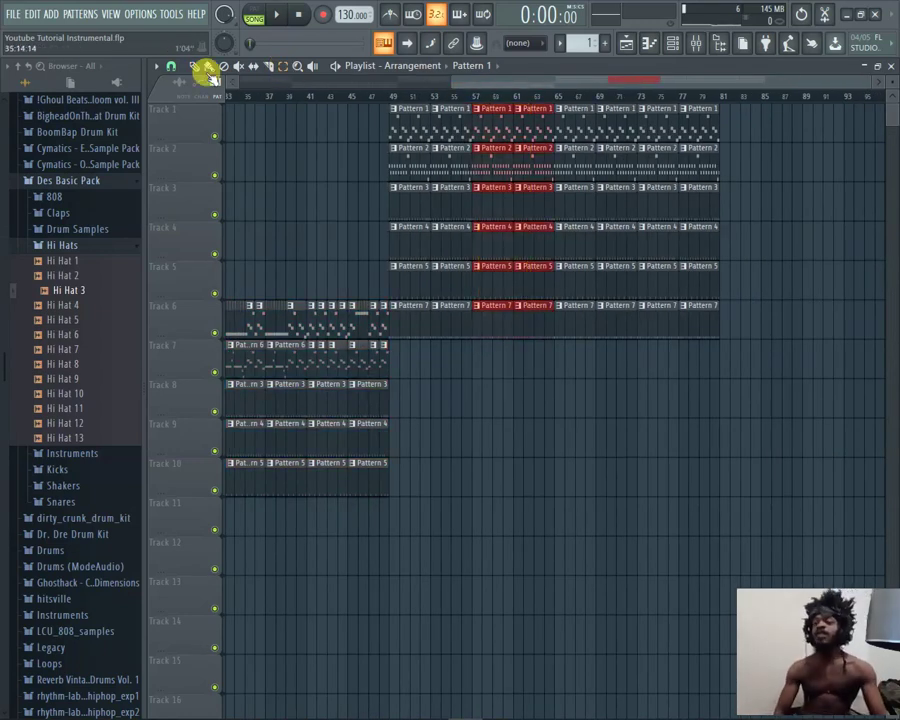
{"action": "left_click_drag", "start_coordinate": [490, 310], "coordinate": [492, 560]}
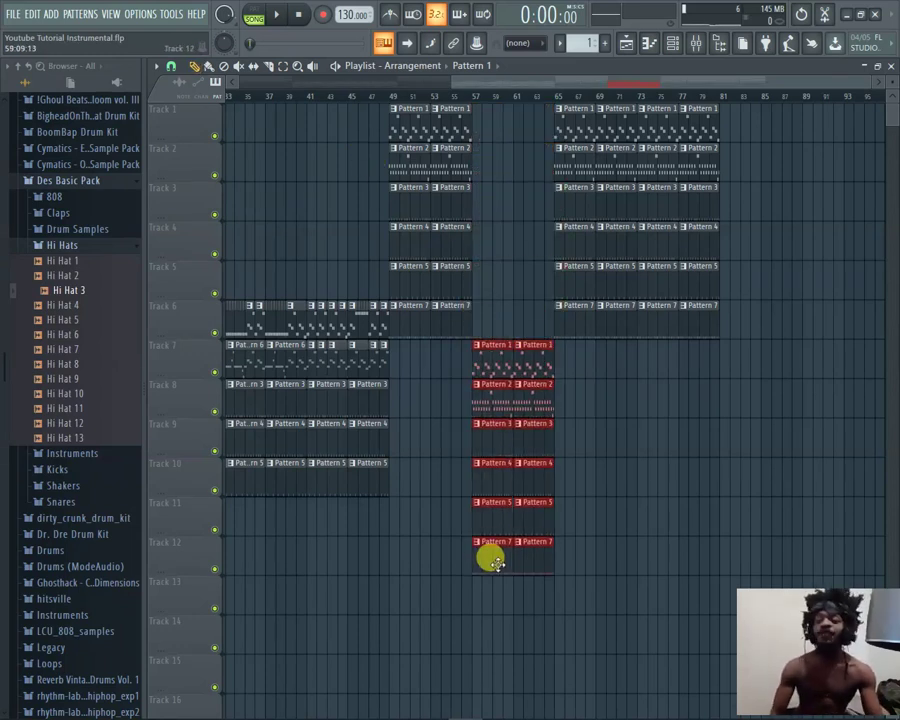
{"action": "left_click_drag", "start_coordinate": [485, 598], "coordinate": [478, 705]}
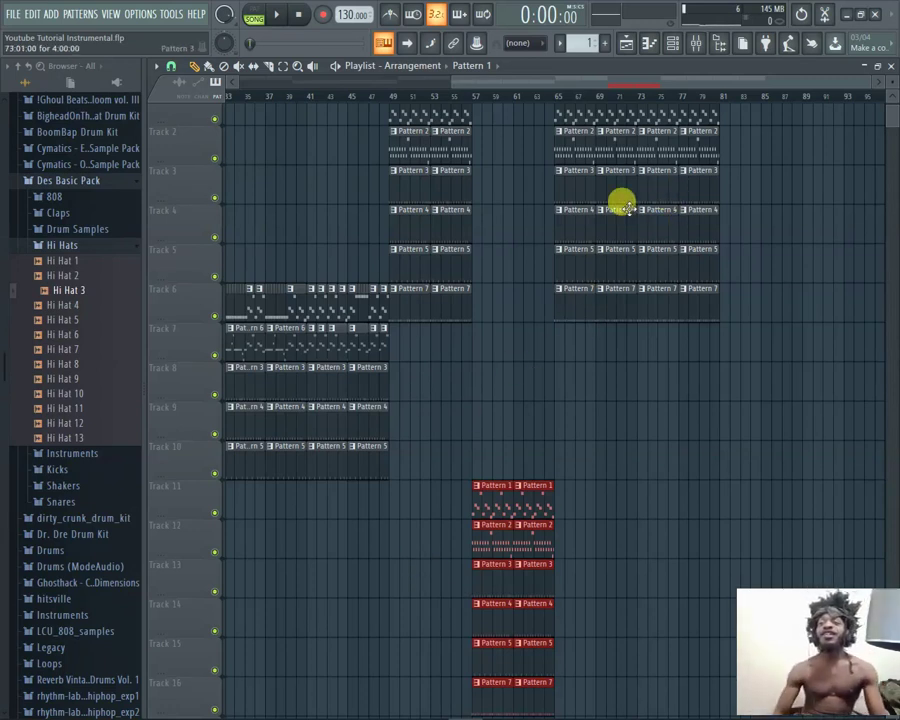
Select the bar 73–80 clips on Tracks 1–6 and move them down to Tracks 7–12
{"action": "left_click", "coordinate": [283, 66]}
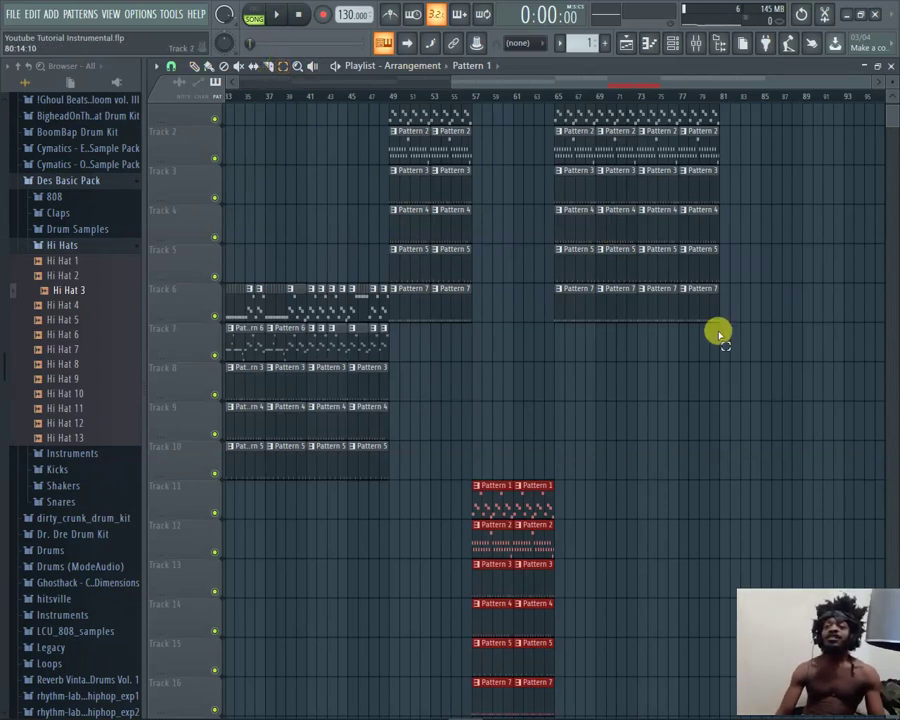
{"action": "left_click_drag", "start_coordinate": [719, 335], "coordinate": [630, 84]}
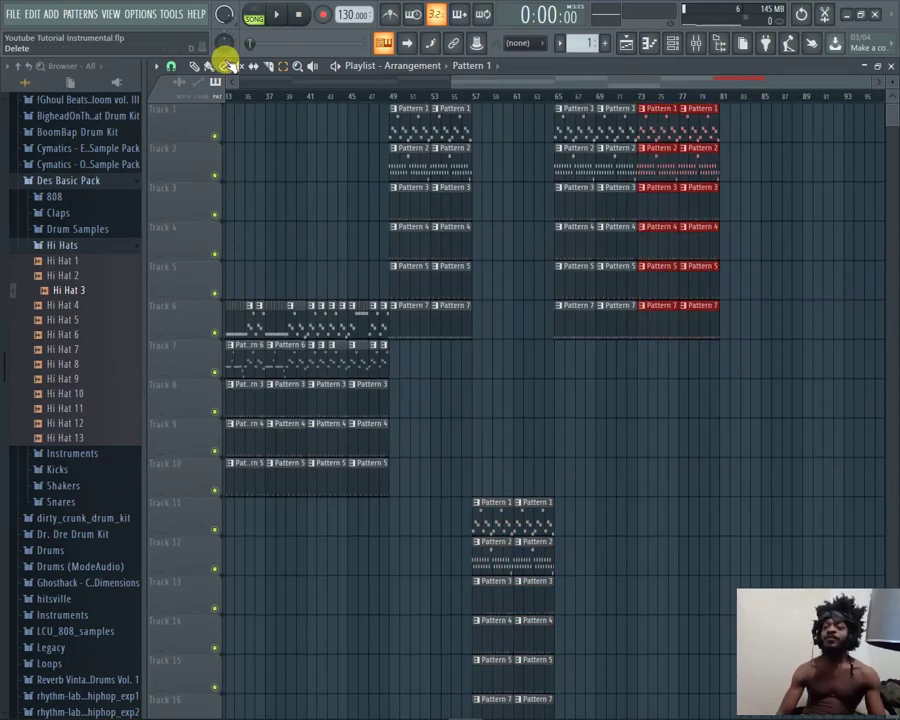
{"action": "left_click_drag", "start_coordinate": [639, 315], "coordinate": [650, 549]}
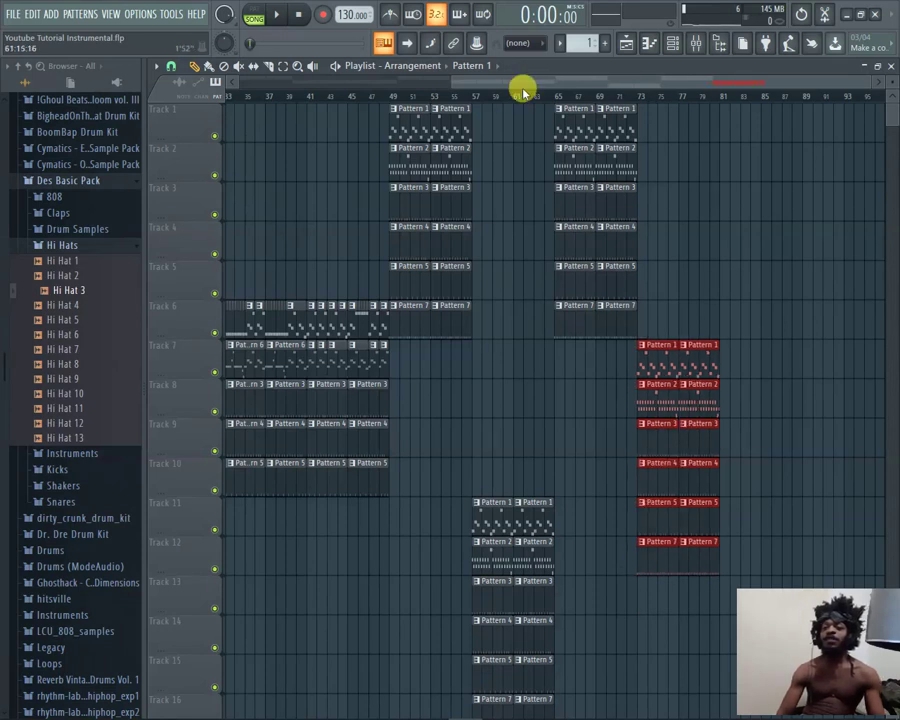
Review the full arrangement and play it from bar 1 into the section starting at bar 9
{"action": "scroll", "coordinate": [522, 95], "scroll_direction": "down", "scroll_amount": 2}
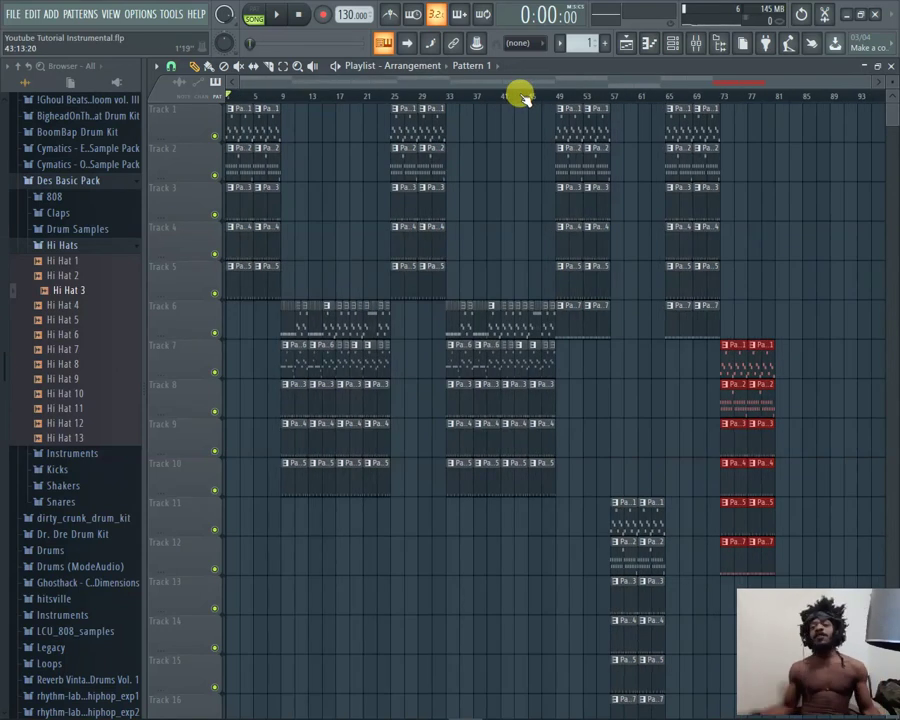
{"action": "scroll", "coordinate": [291, 90], "scroll_direction": "up", "scroll_amount": 3}
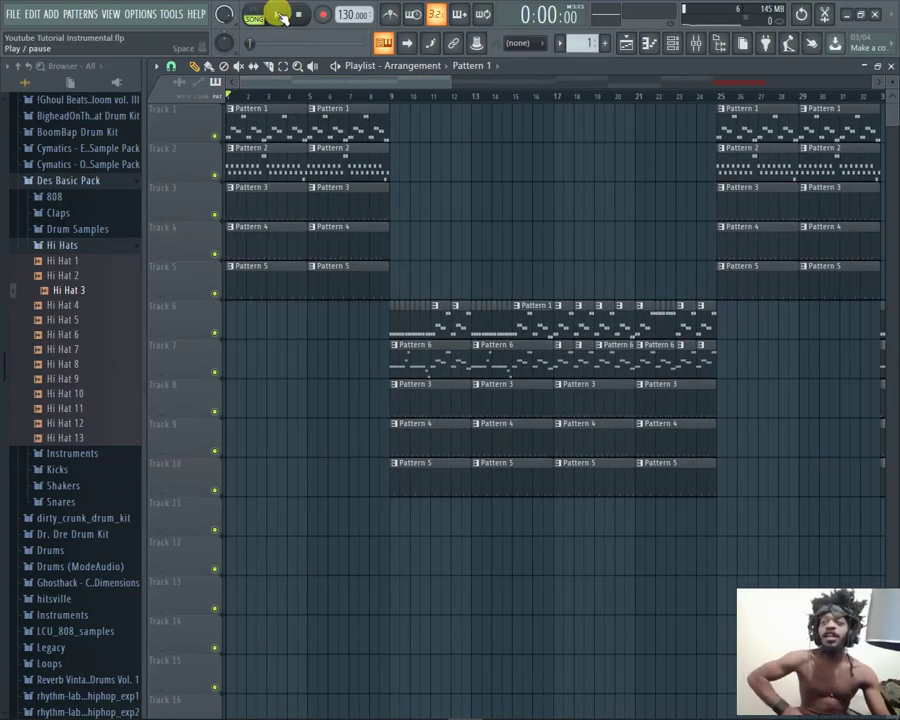
{"action": "left_click", "coordinate": [277, 15]}
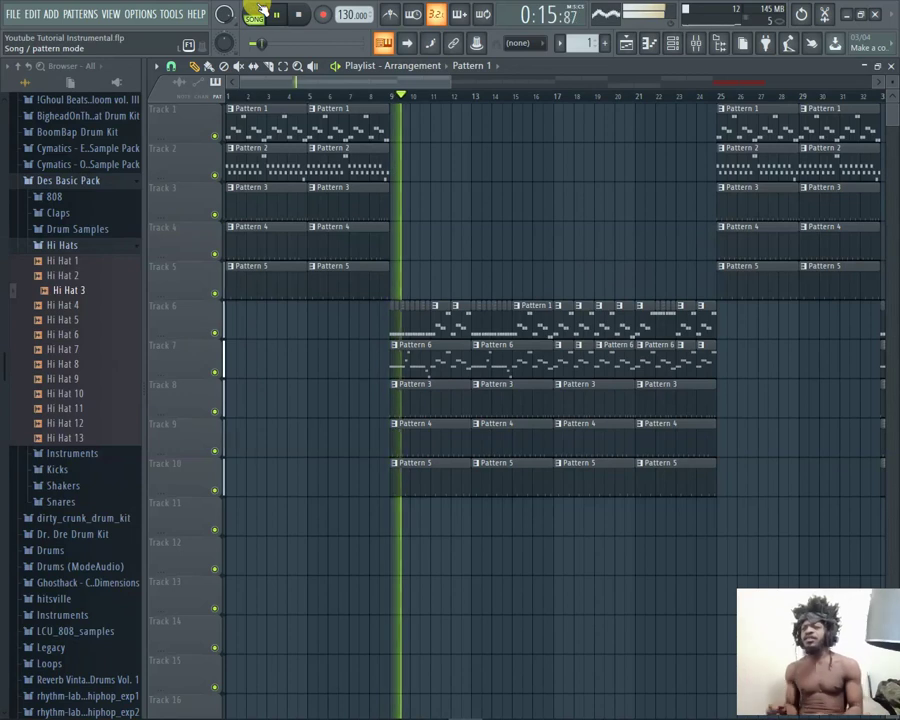
{"action": "key", "text": "space"}
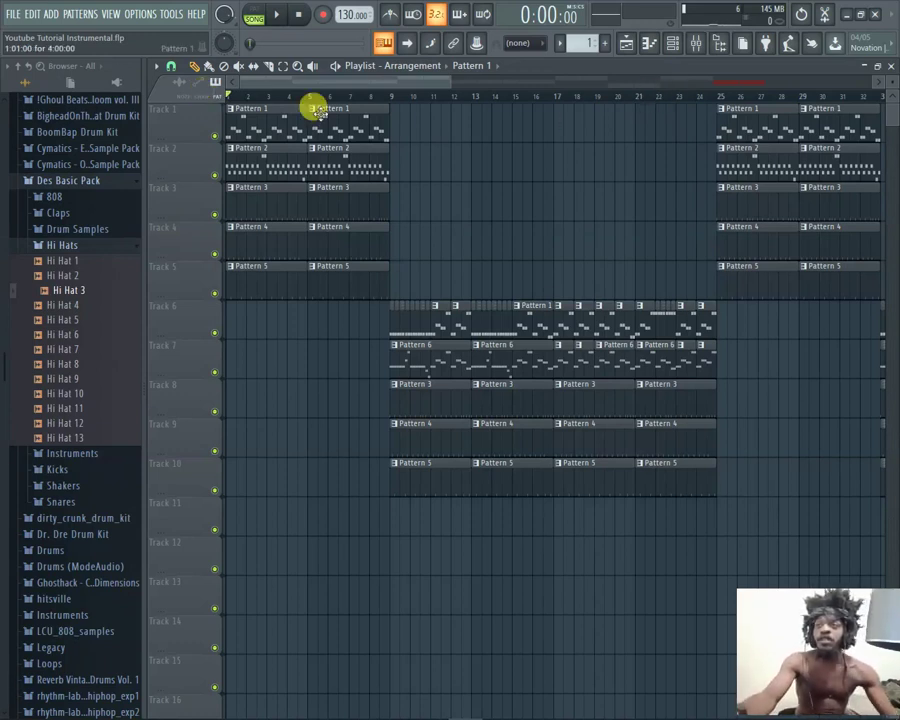
Play the arrangement from bar 8 until the section before bar 57 ends, with the whole song in view
{"action": "left_click", "coordinate": [372, 92]}
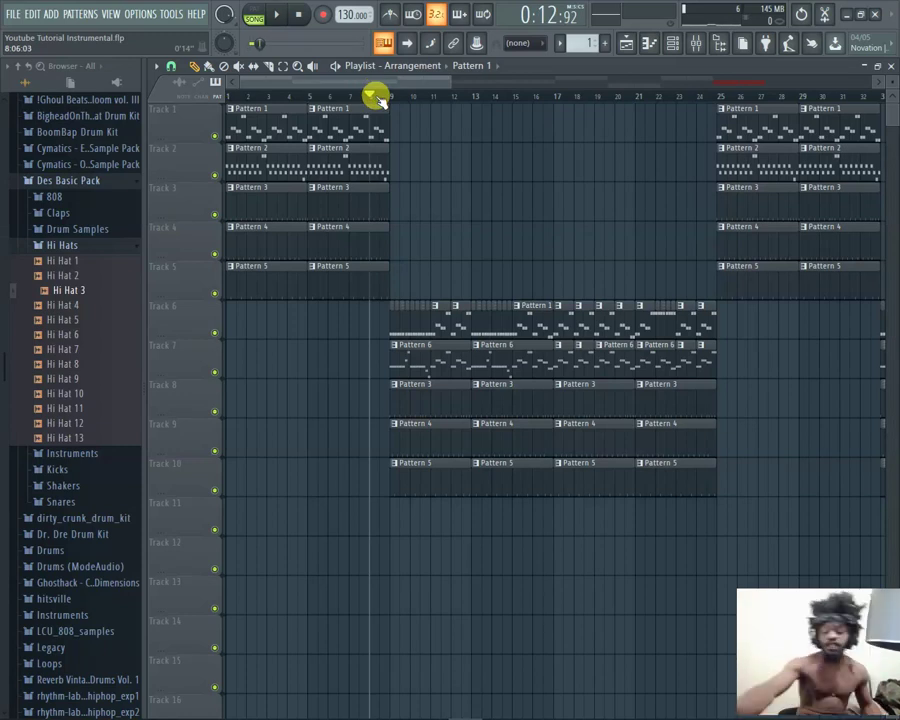
{"action": "key", "text": "space"}
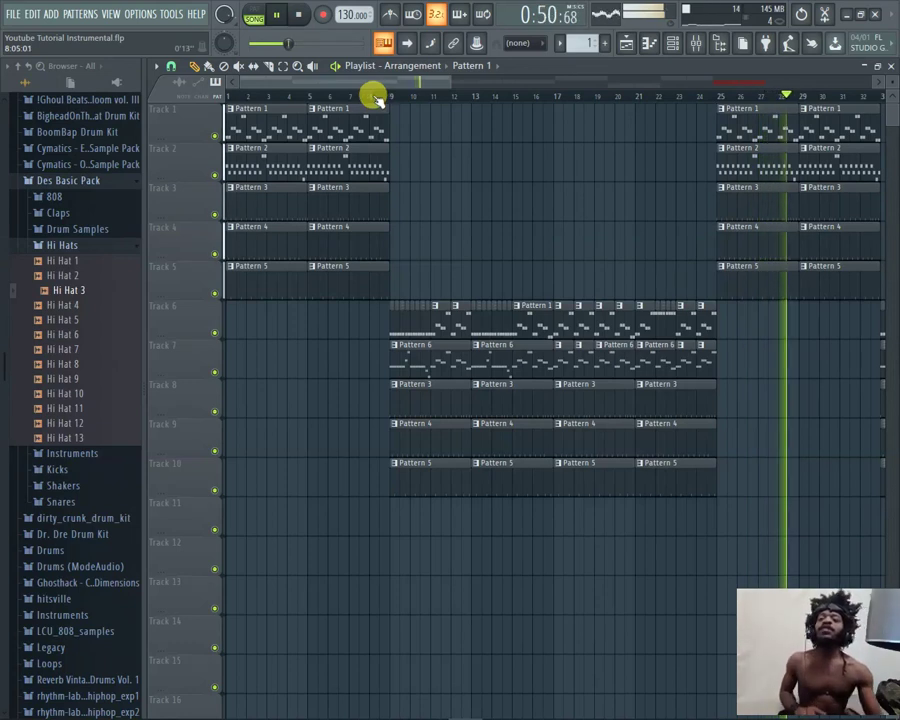
{"action": "scroll", "coordinate": [440, 92], "scroll_direction": "down", "scroll_amount": 8}
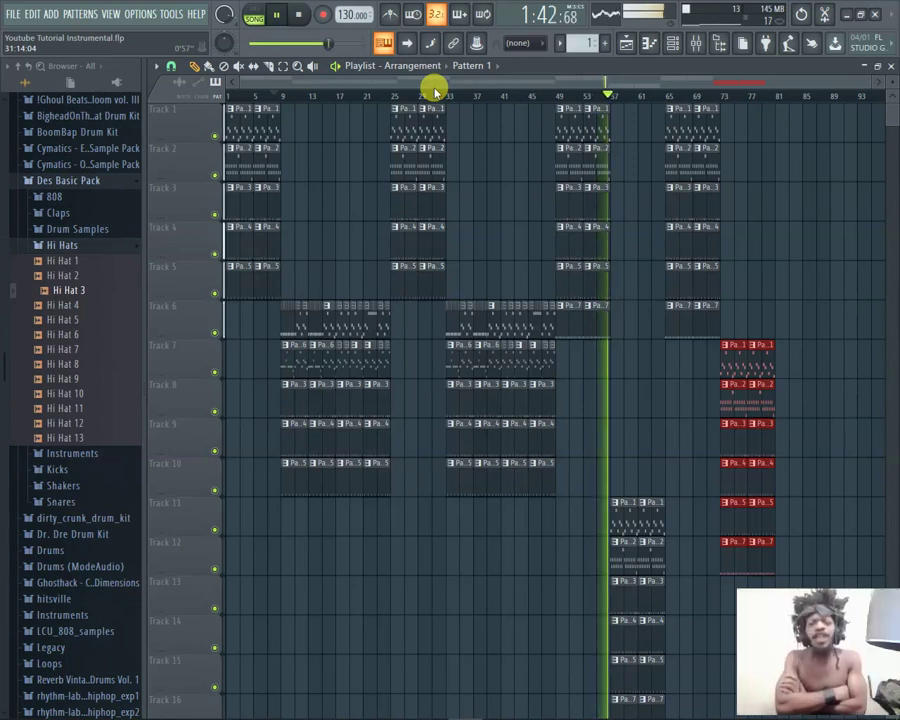
{"action": "key", "text": "space"}
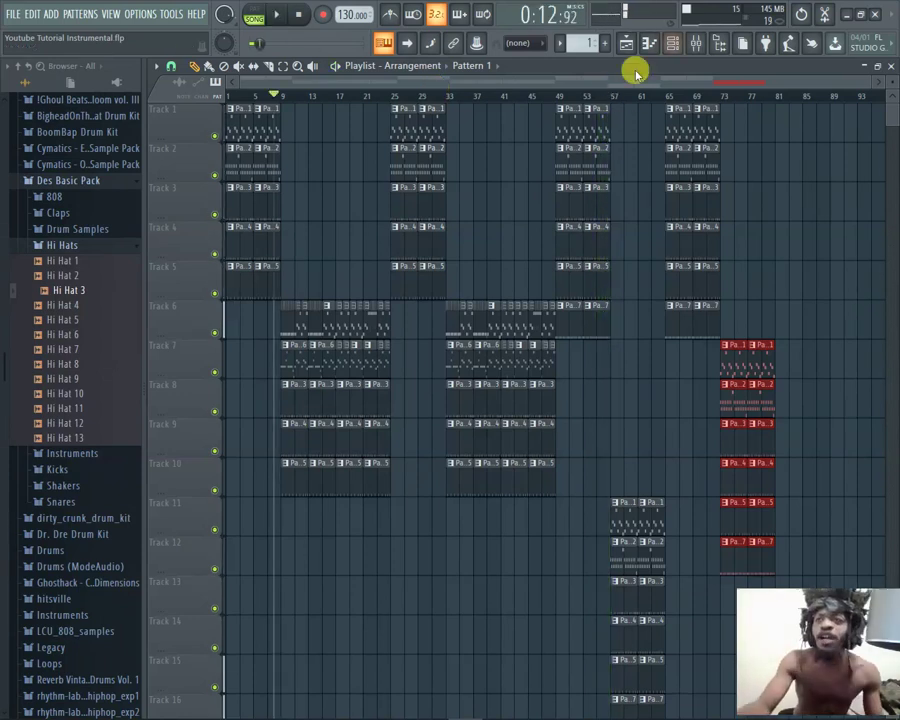
Set the playback position to bar 57 and play the section on Tracks 11–16
{"action": "left_click", "coordinate": [605, 95]}
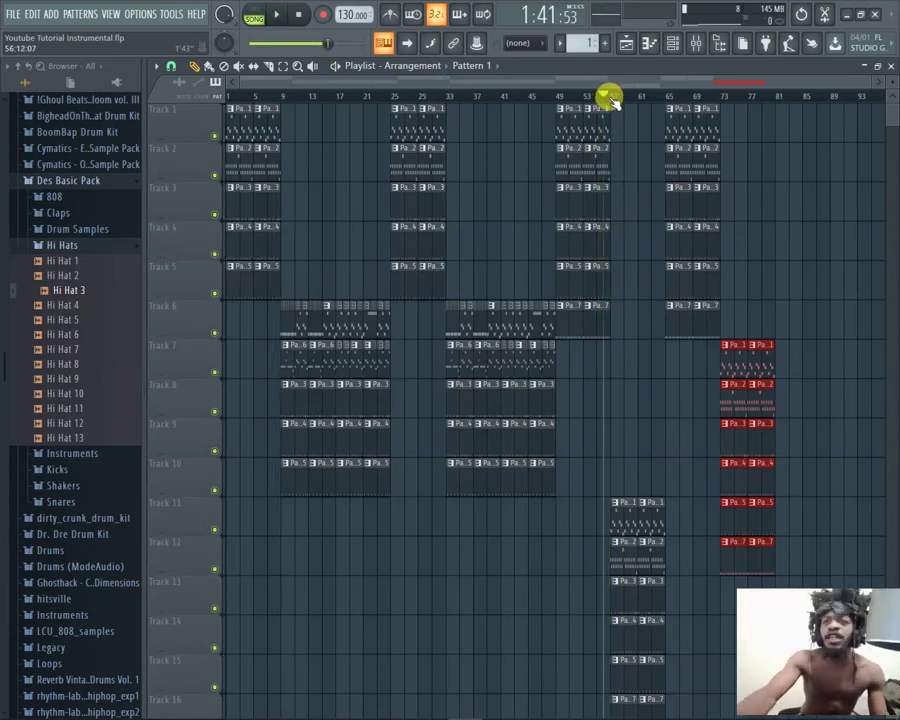
{"action": "left_click", "coordinate": [609, 95]}
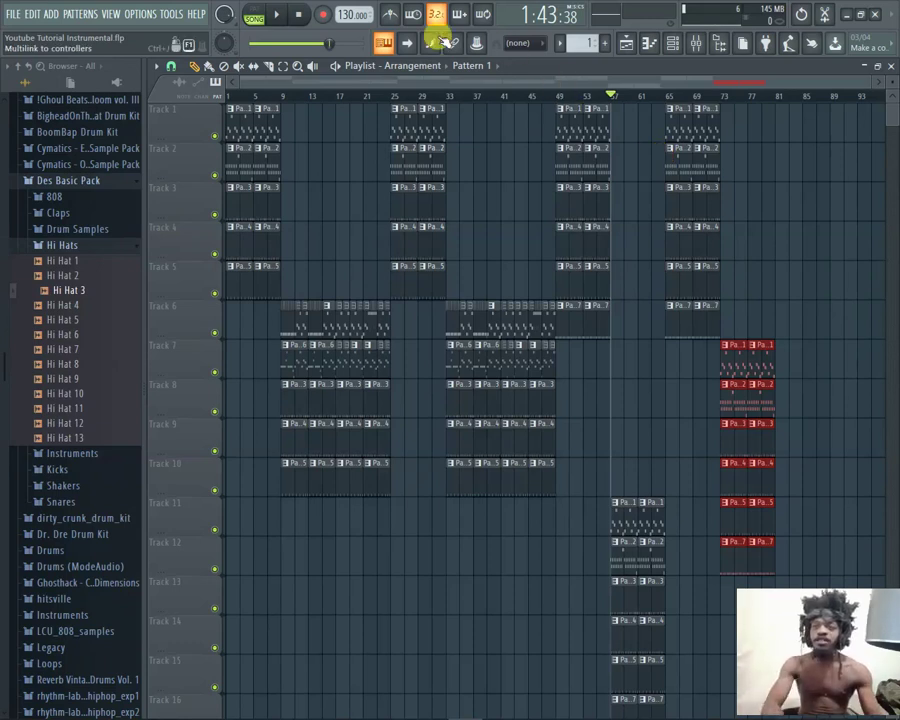
{"action": "left_click", "coordinate": [279, 16]}
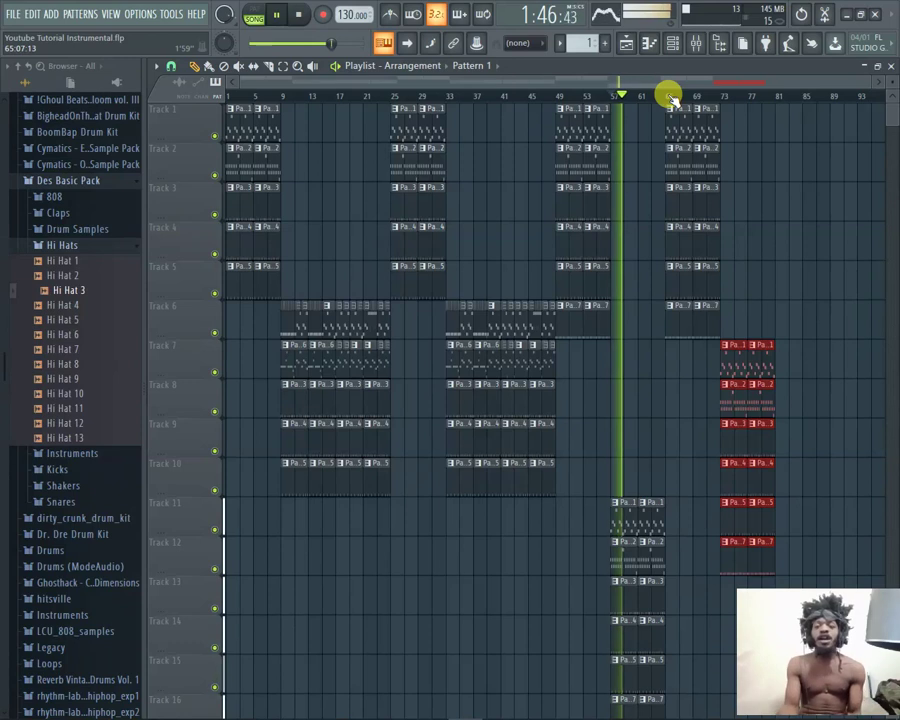
Listen to the song from about bars 47, 42 and 32, stop playback and minimize the program to show the desktop
{"action": "left_click", "coordinate": [544, 93]}
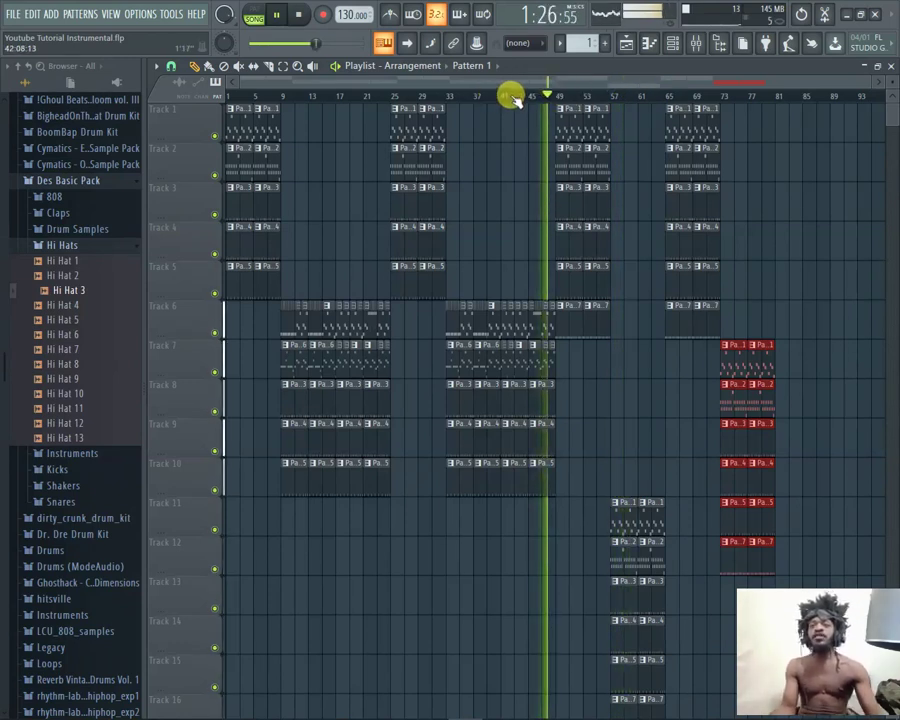
{"action": "left_click", "coordinate": [510, 93]}
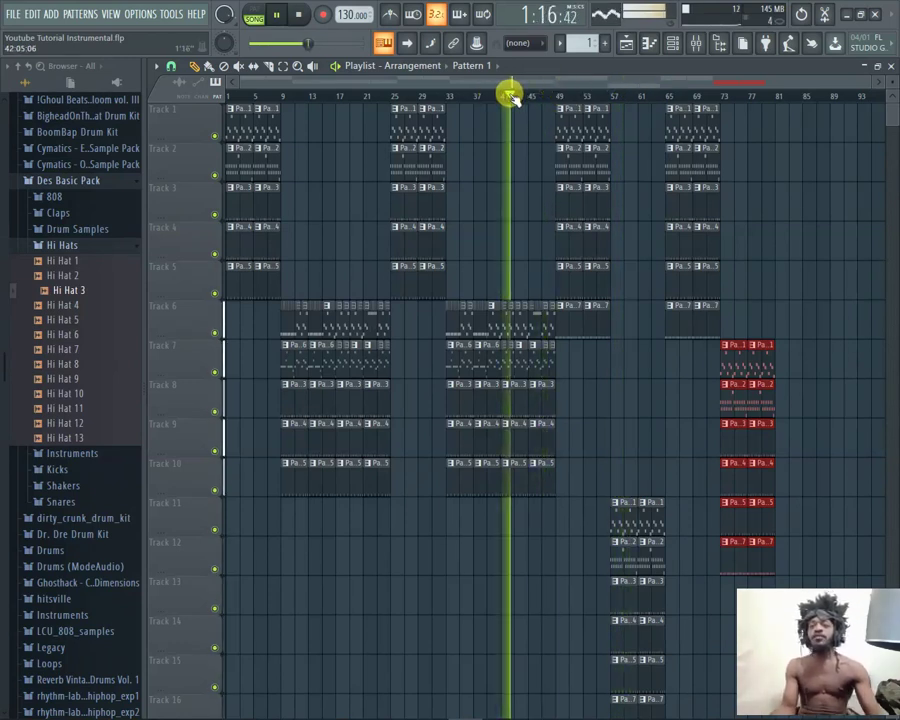
{"action": "left_click", "coordinate": [439, 93]}
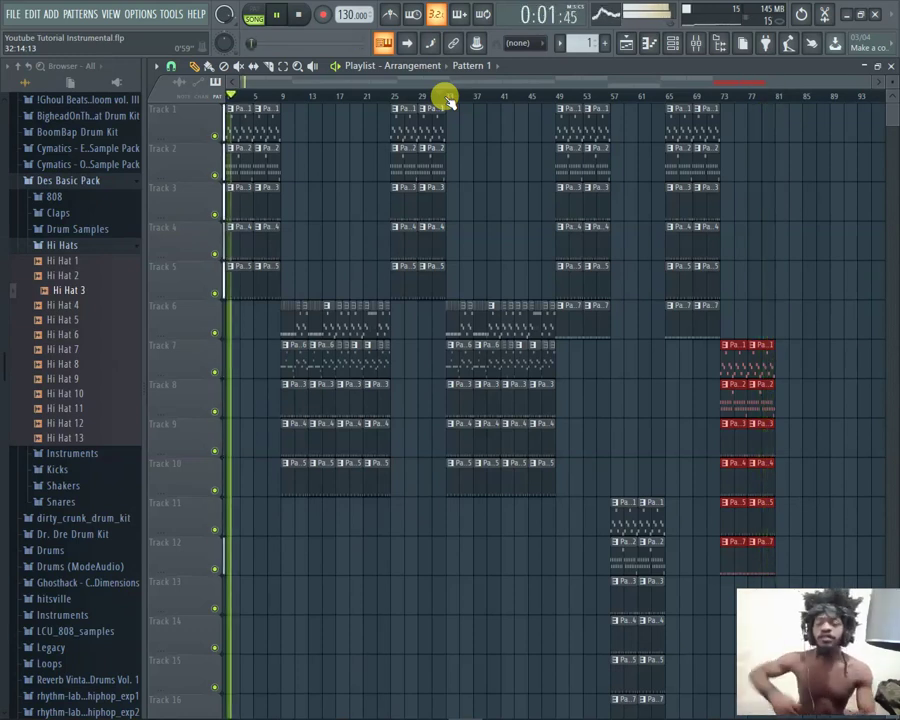
{"action": "key", "text": "space"}
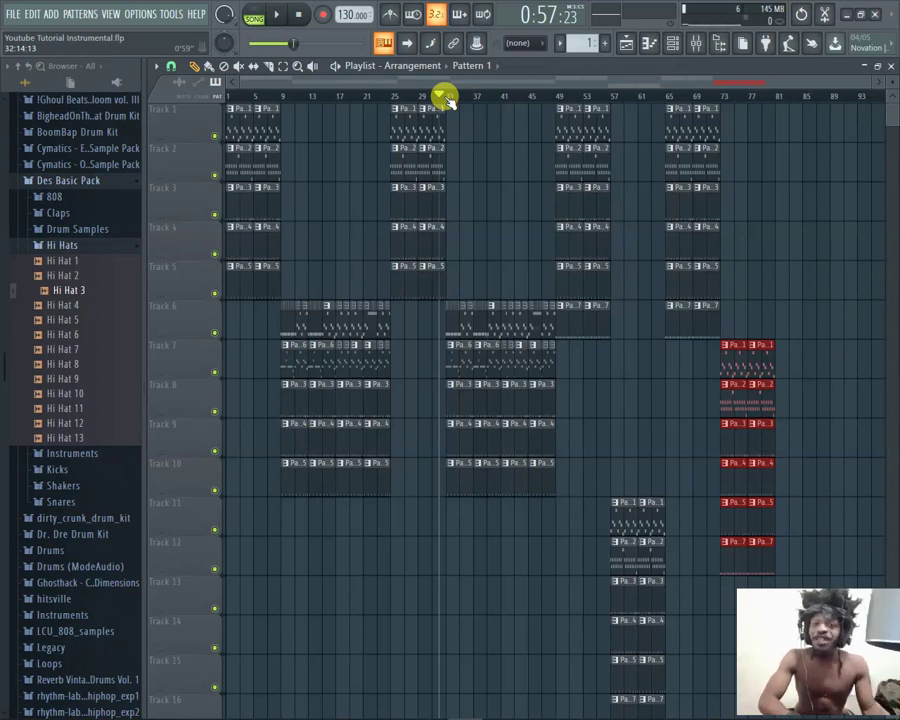
{"action": "left_click", "coordinate": [853, 15]}
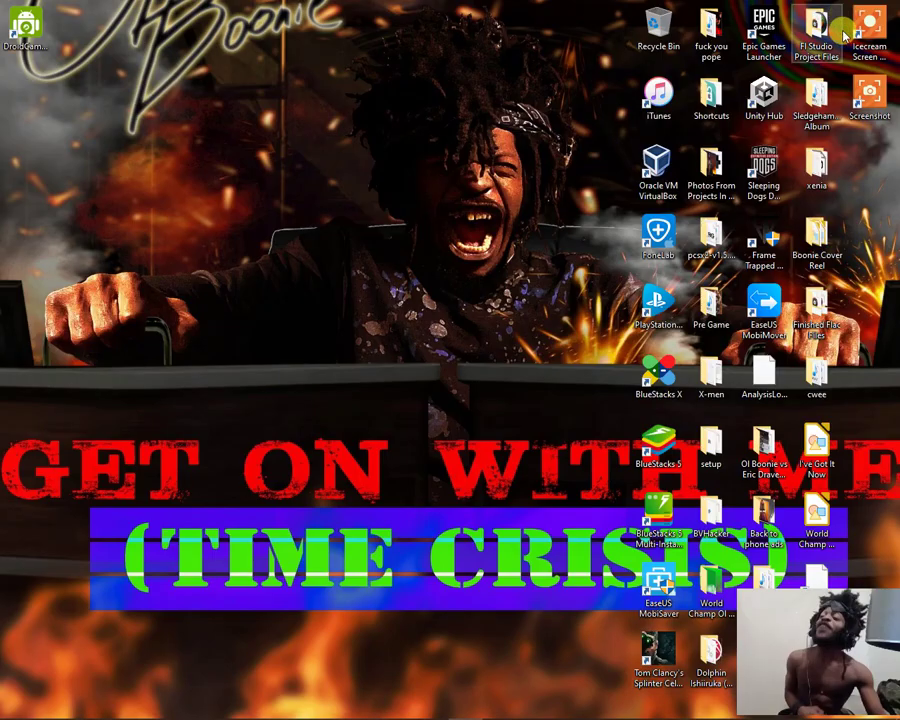